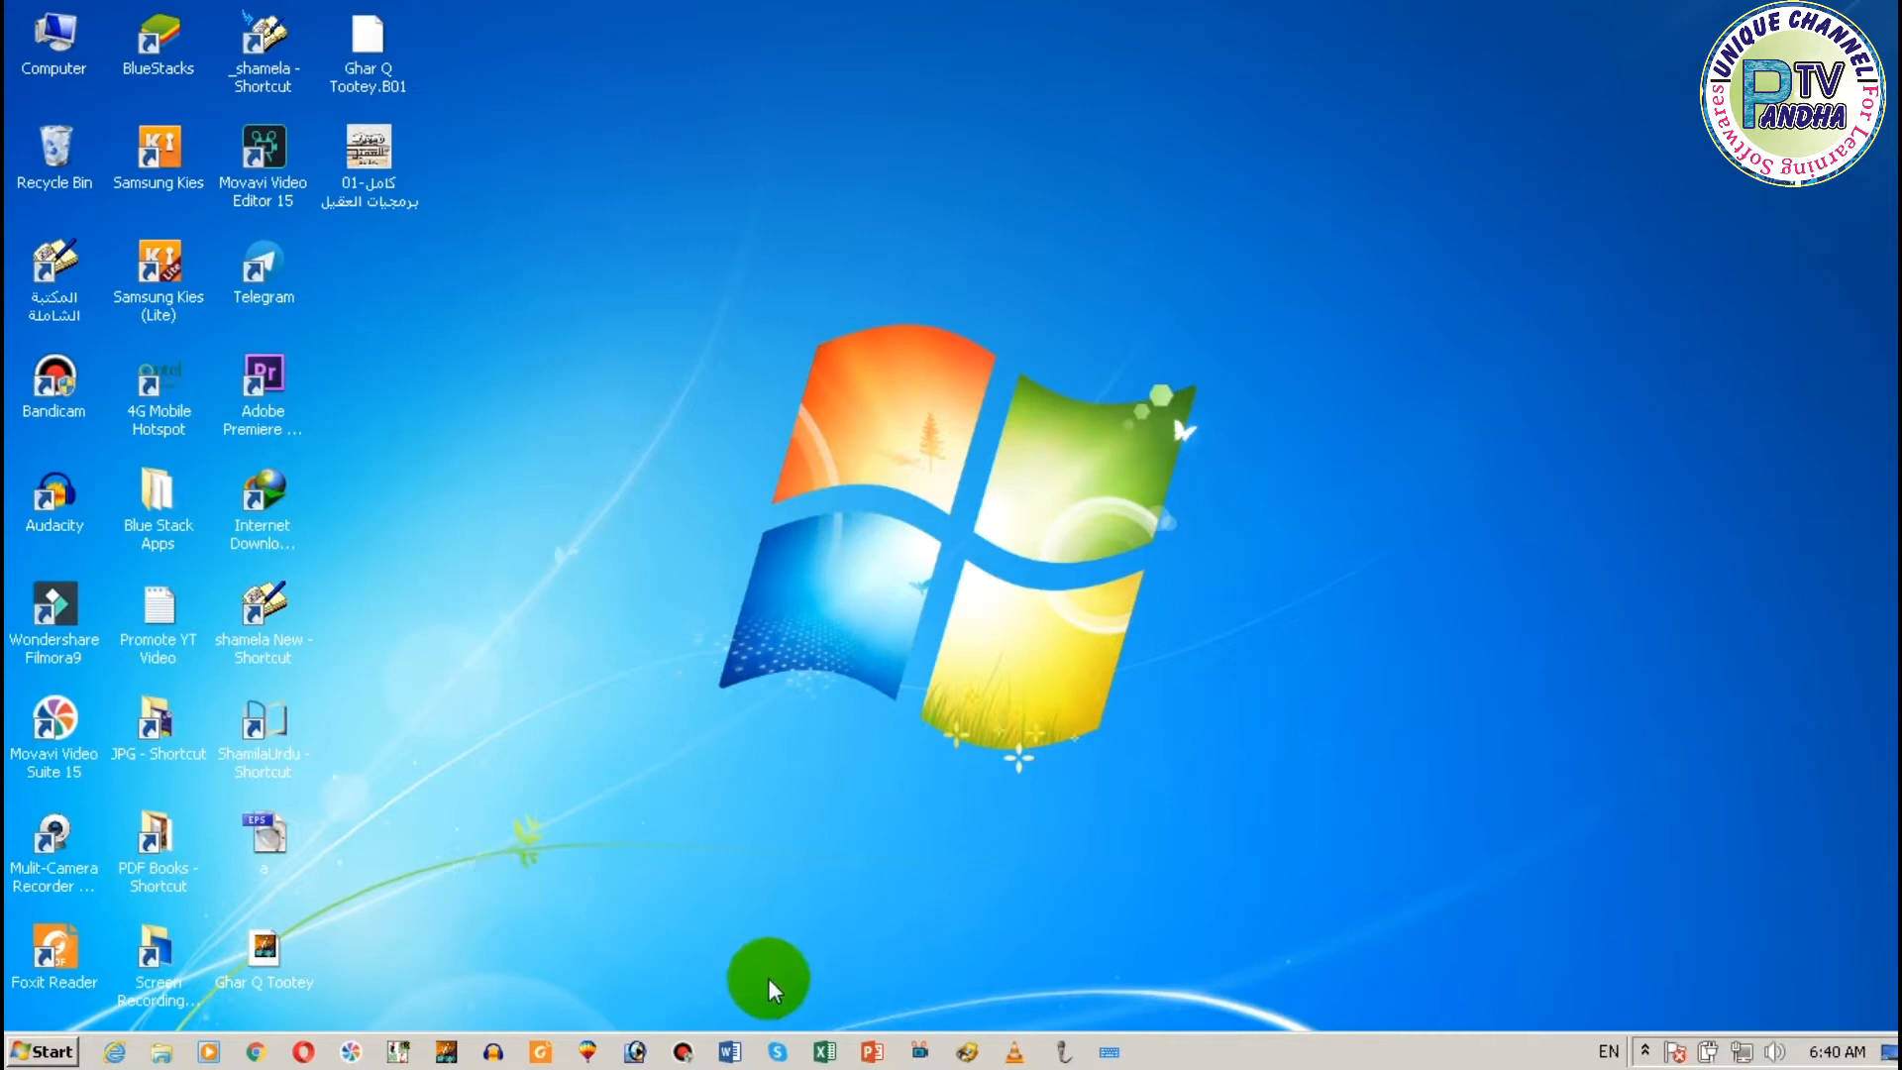
Launch Movavi Video Suite and dismiss the update notice without upgrading
left_click(922, 1051)
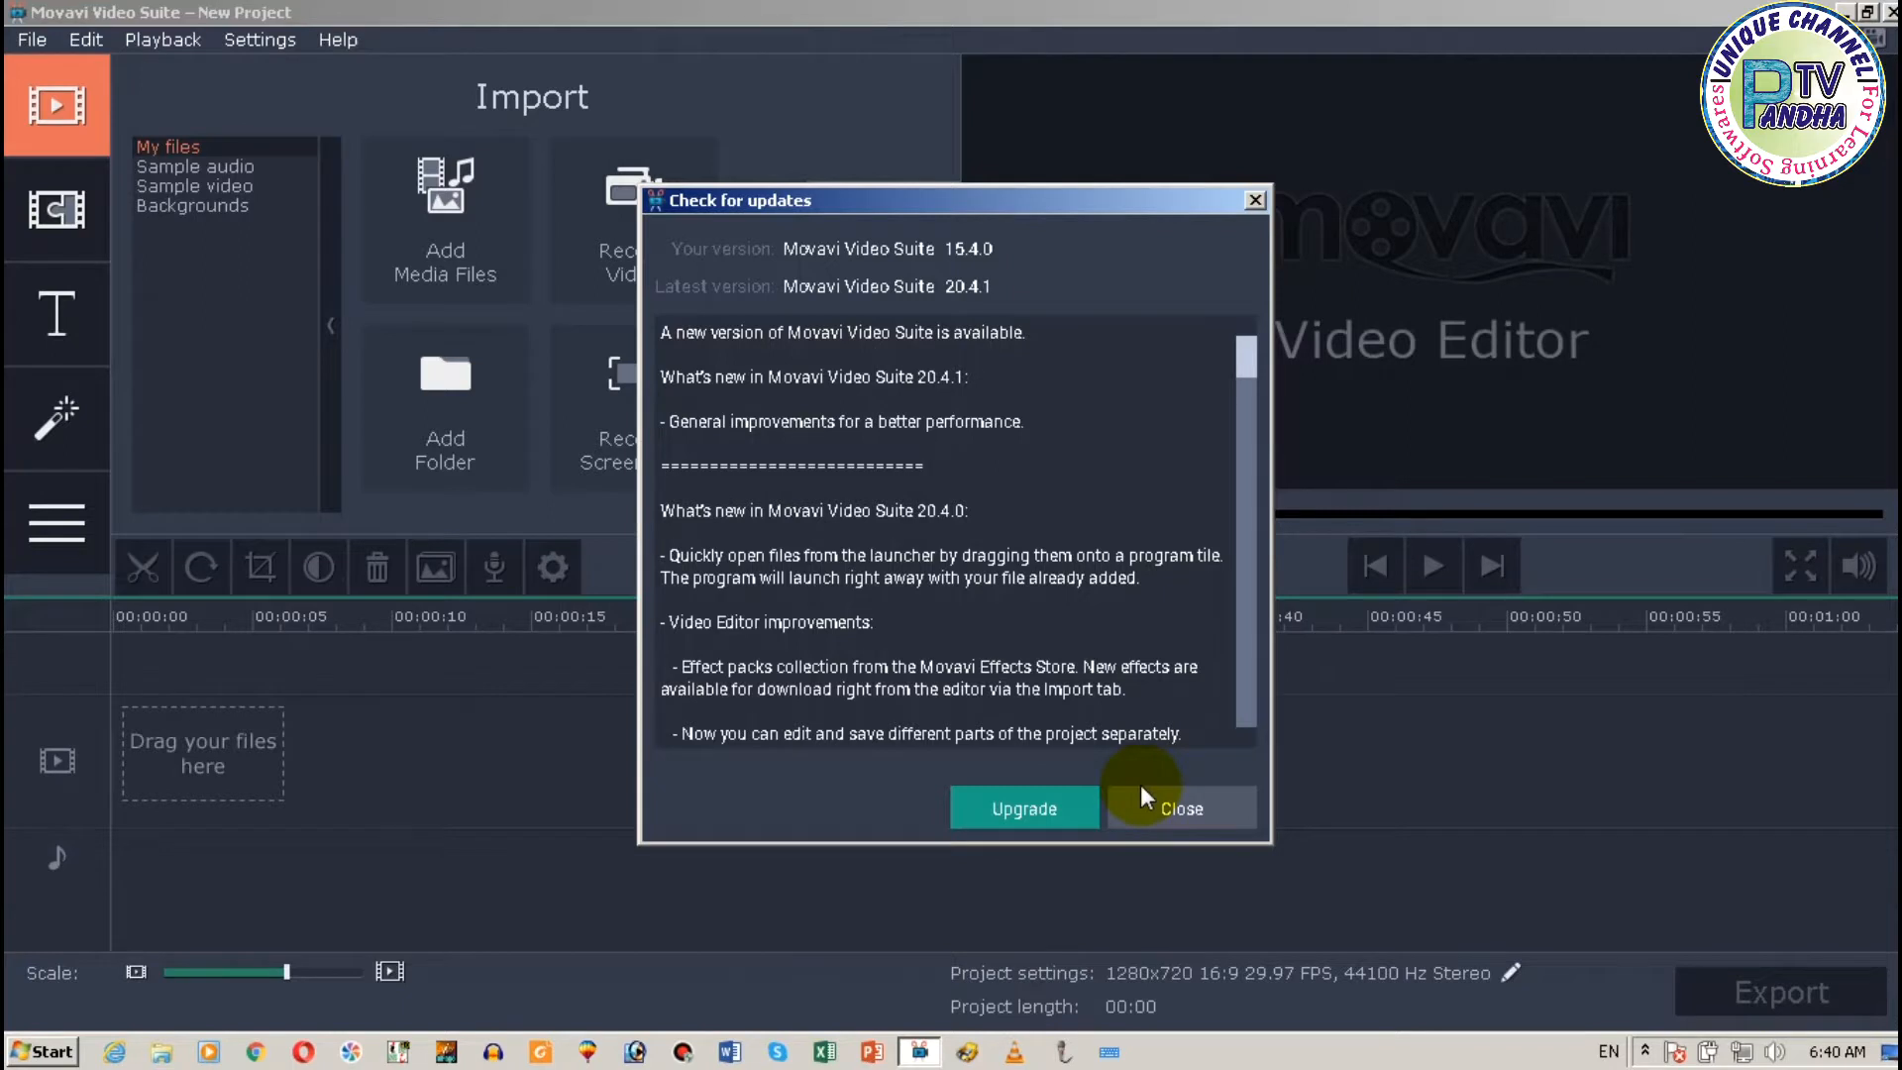
left_click(1142, 787)
left_click(1187, 650)
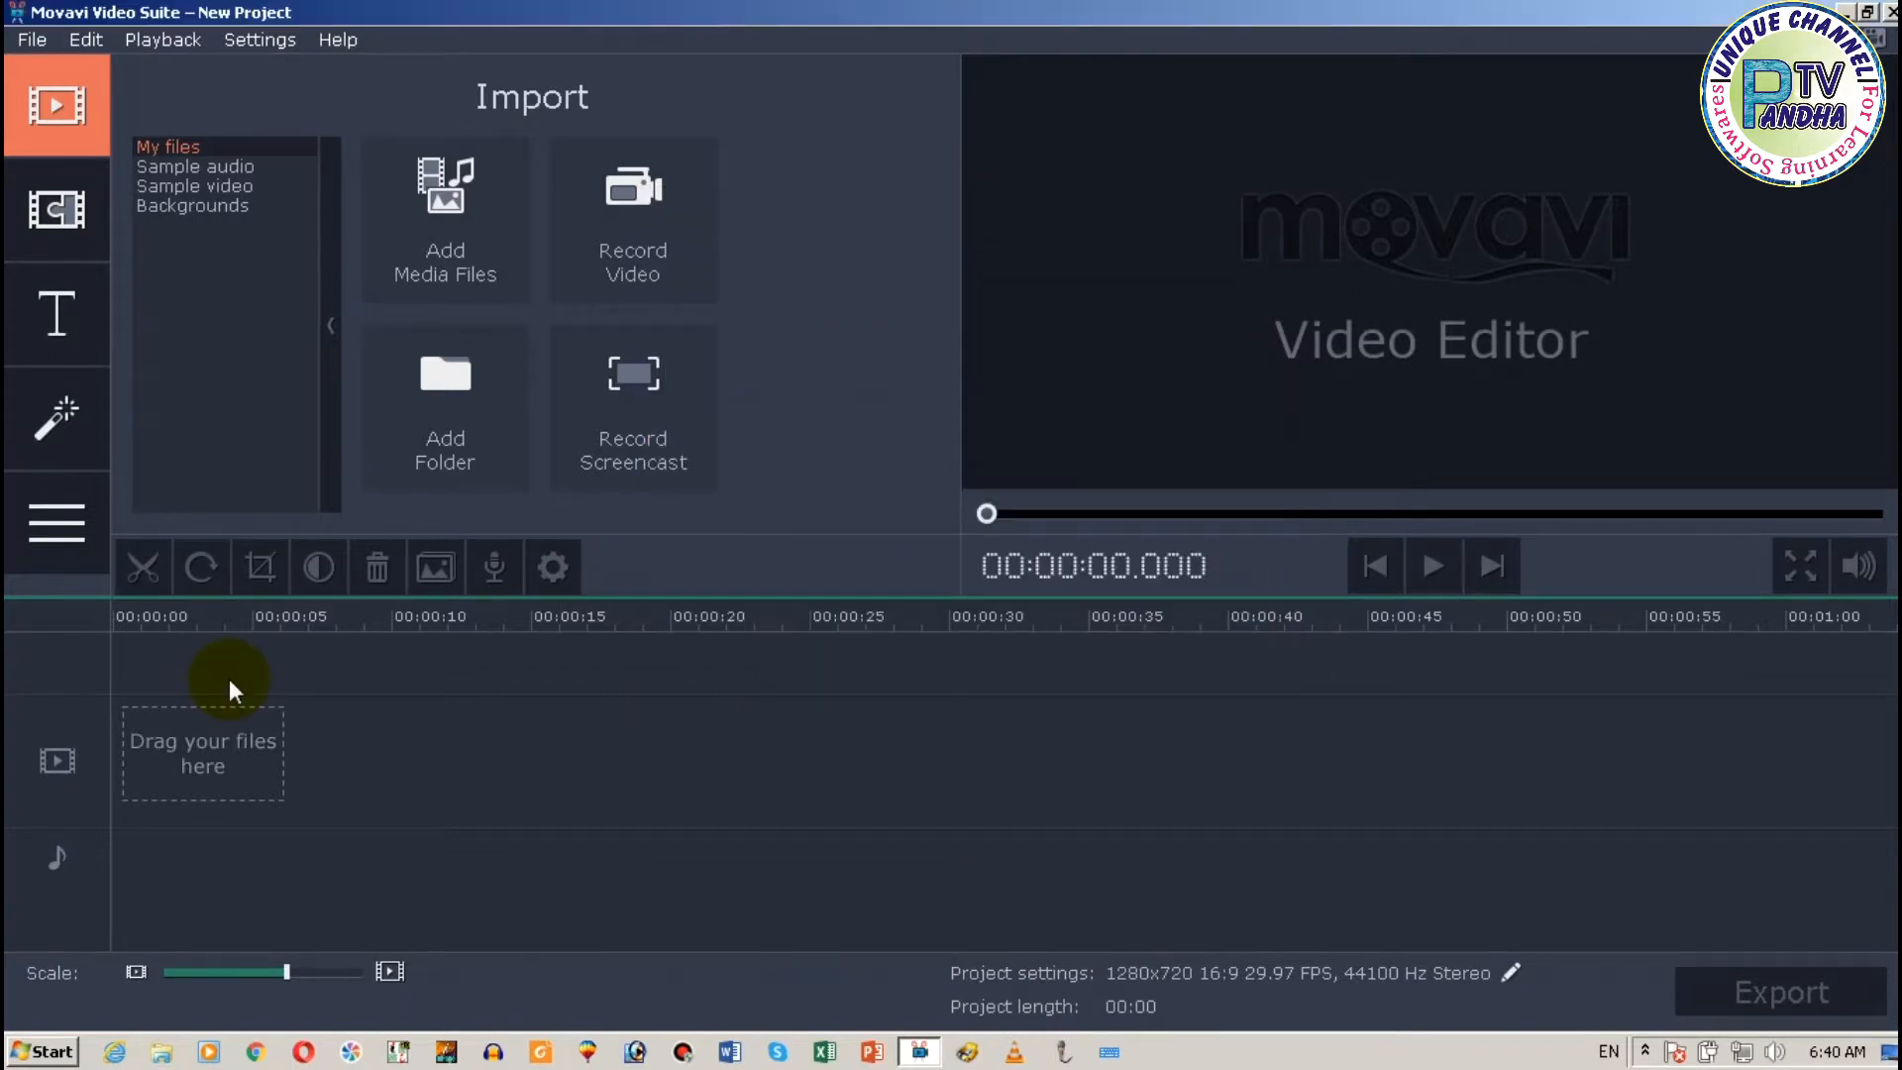
left_click(467, 216)
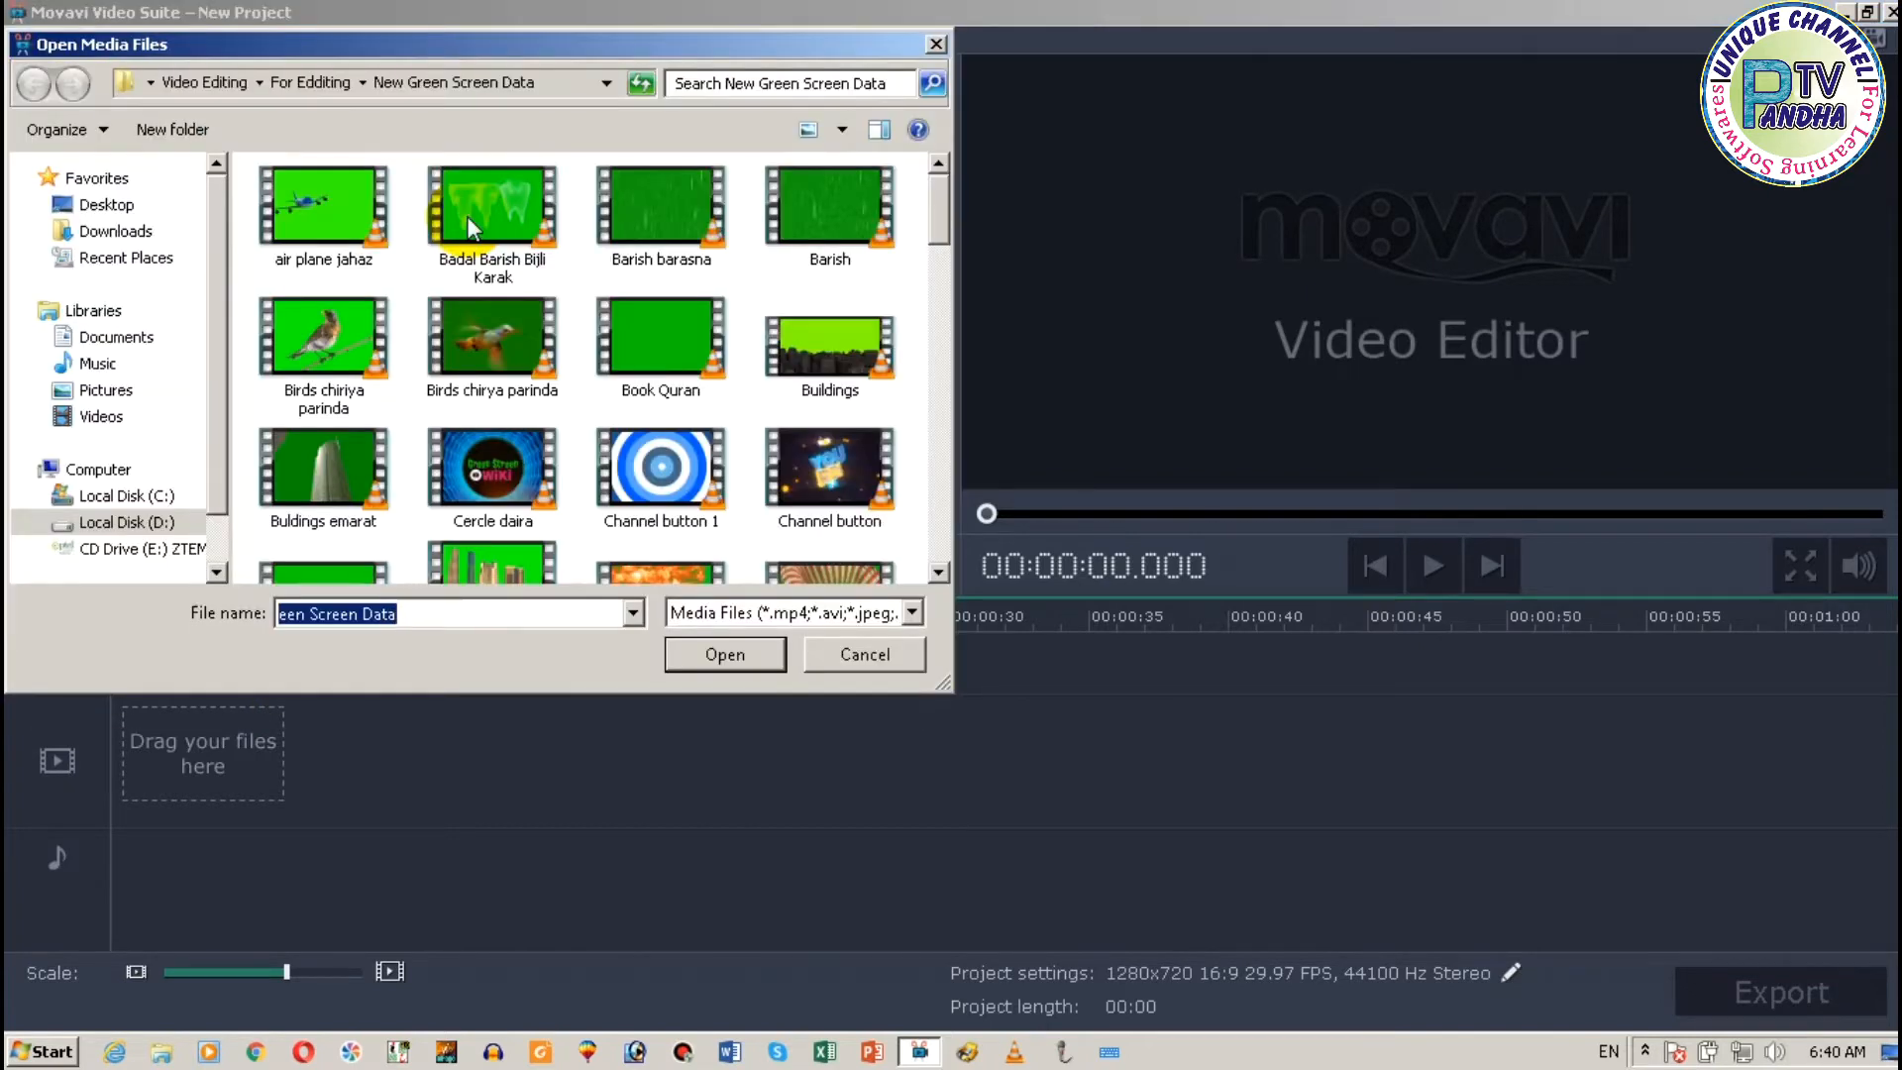
left_click(138, 523)
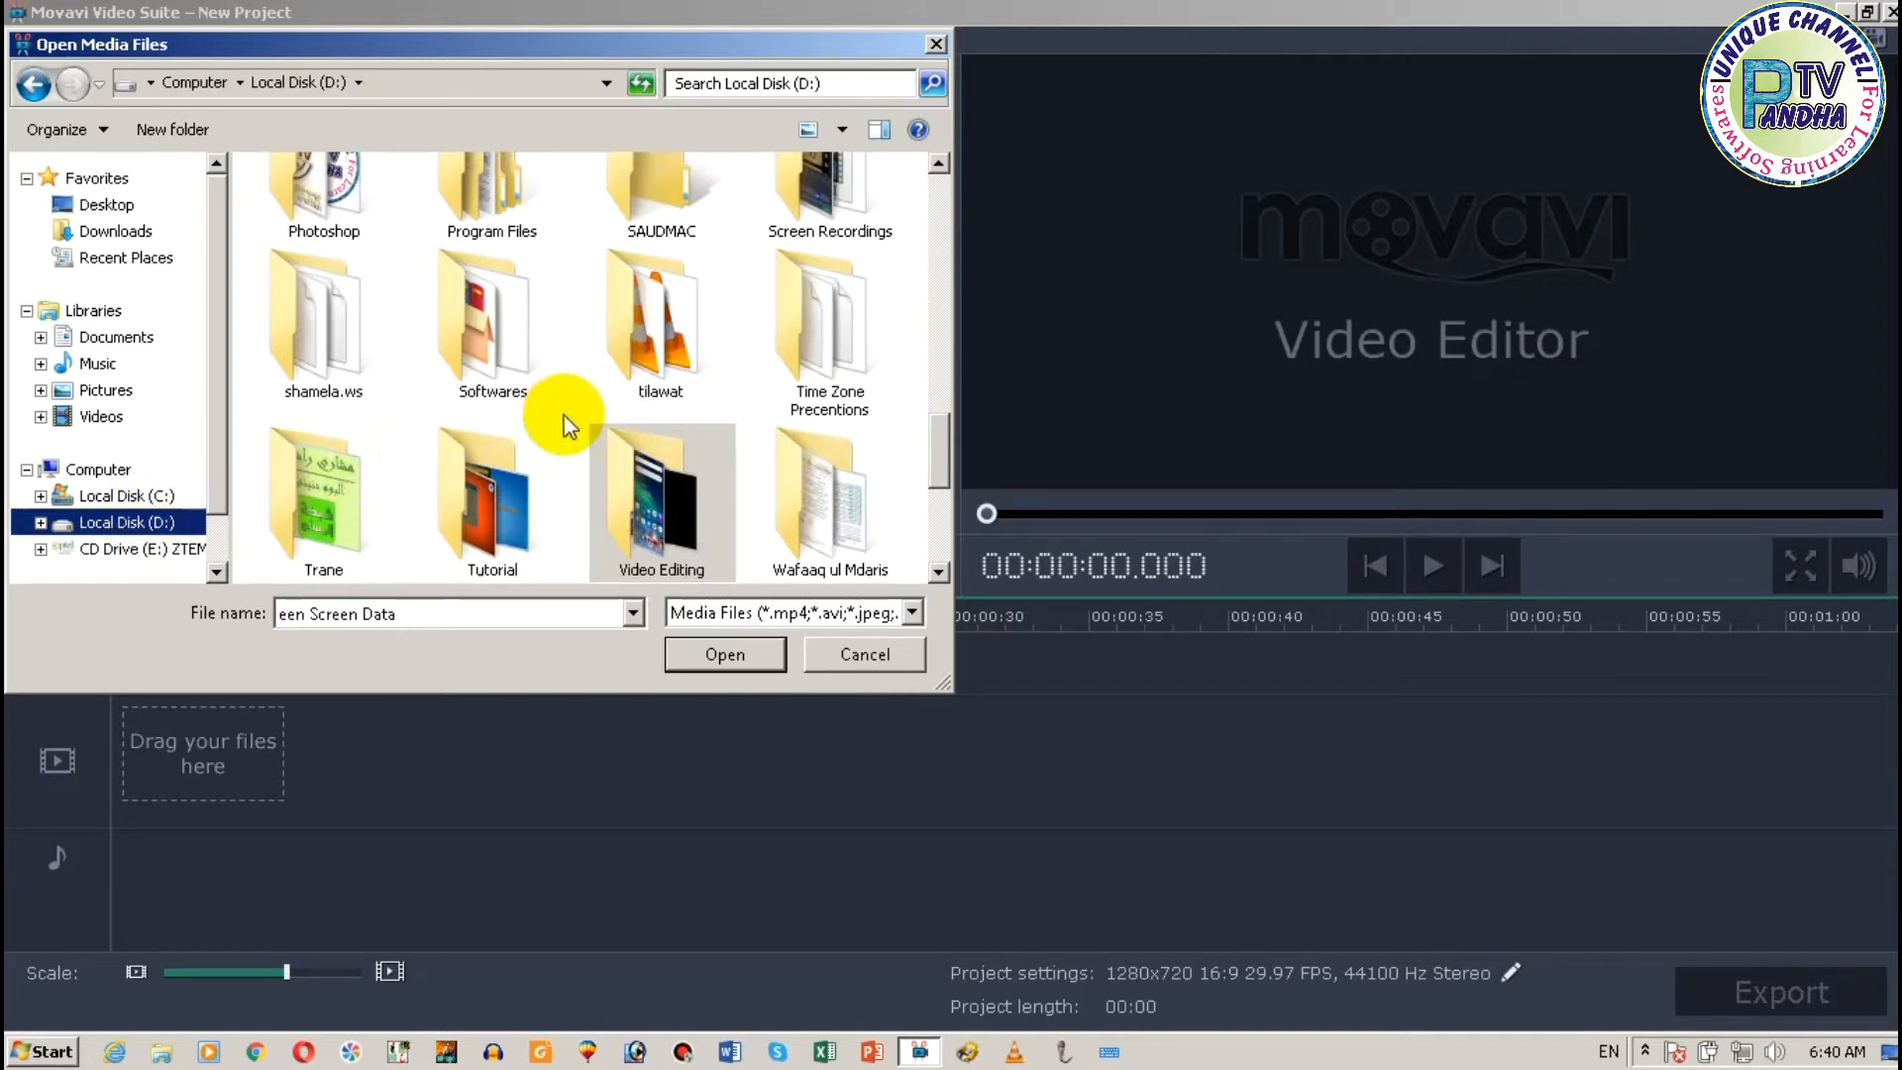
left_click(841, 654)
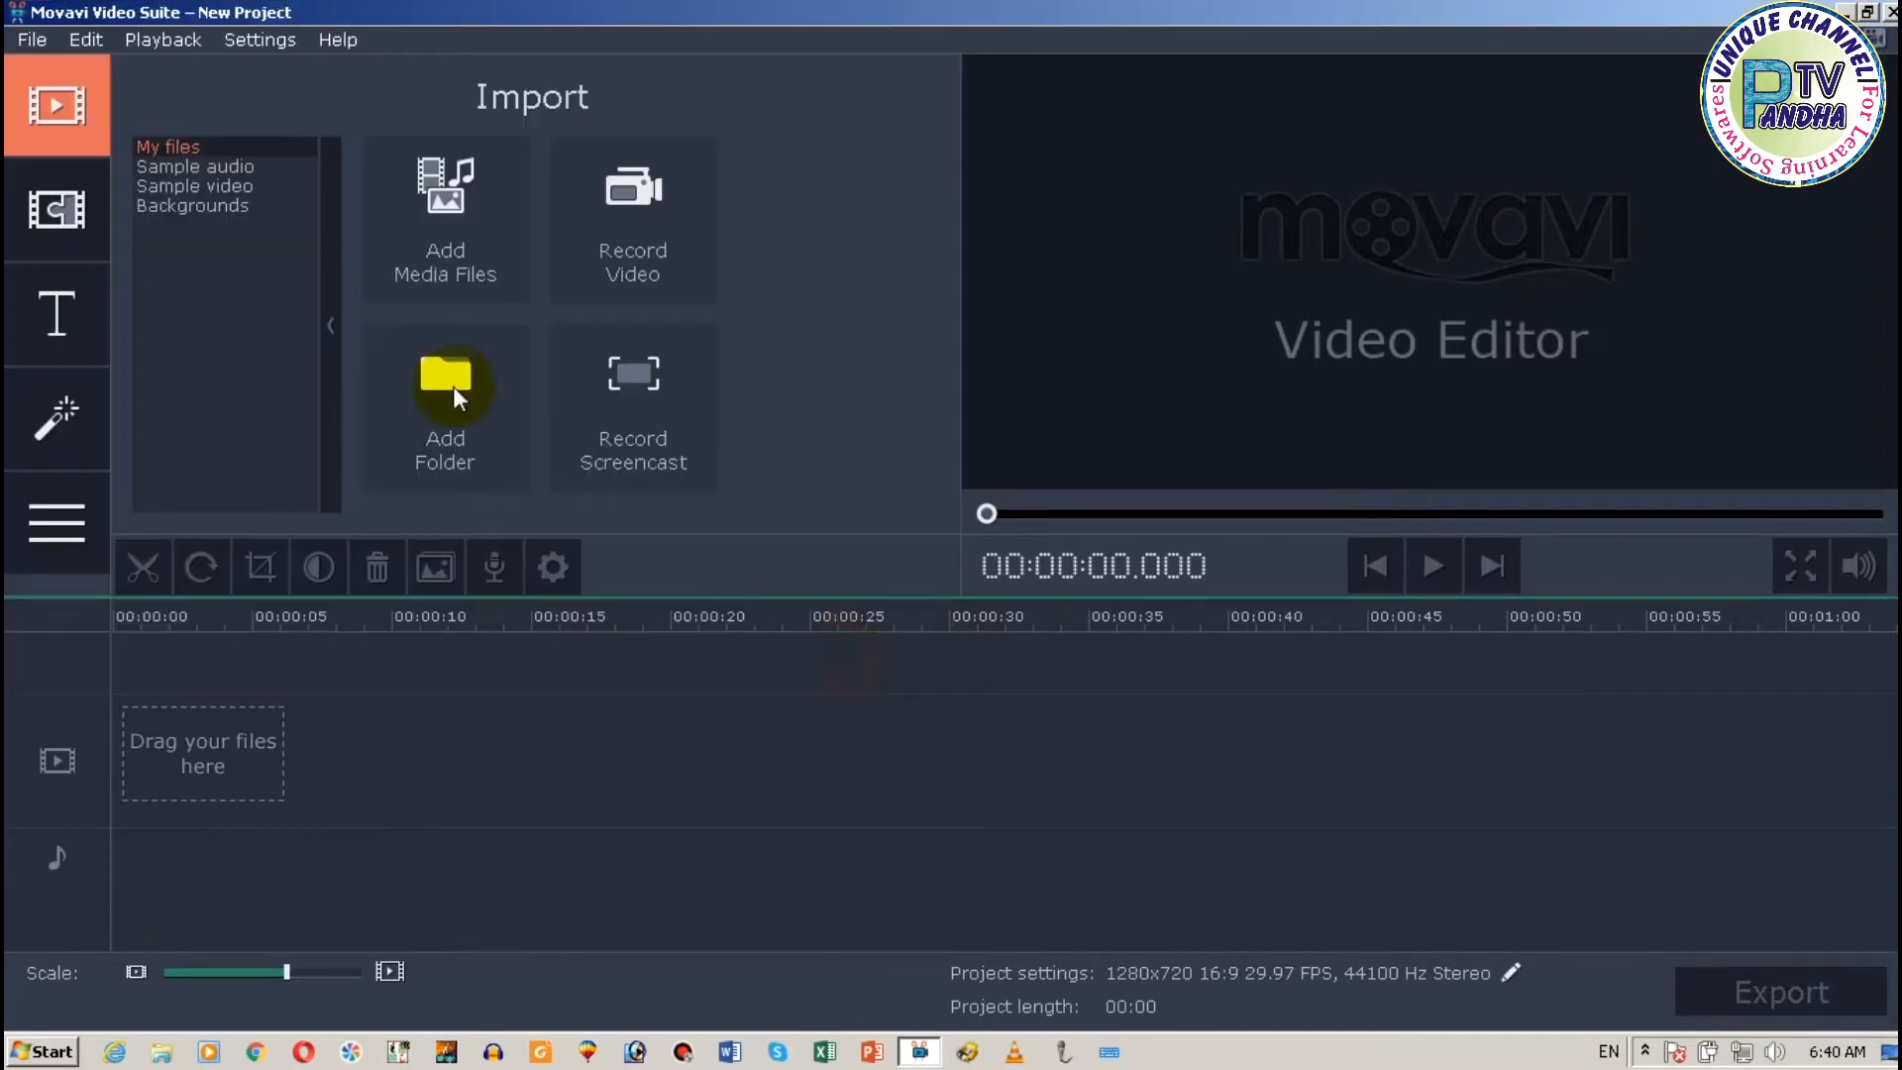
Add the Clouds sample video to the start of the video track
left_click(178, 184)
left_click_drag(691, 270, 103, 705)
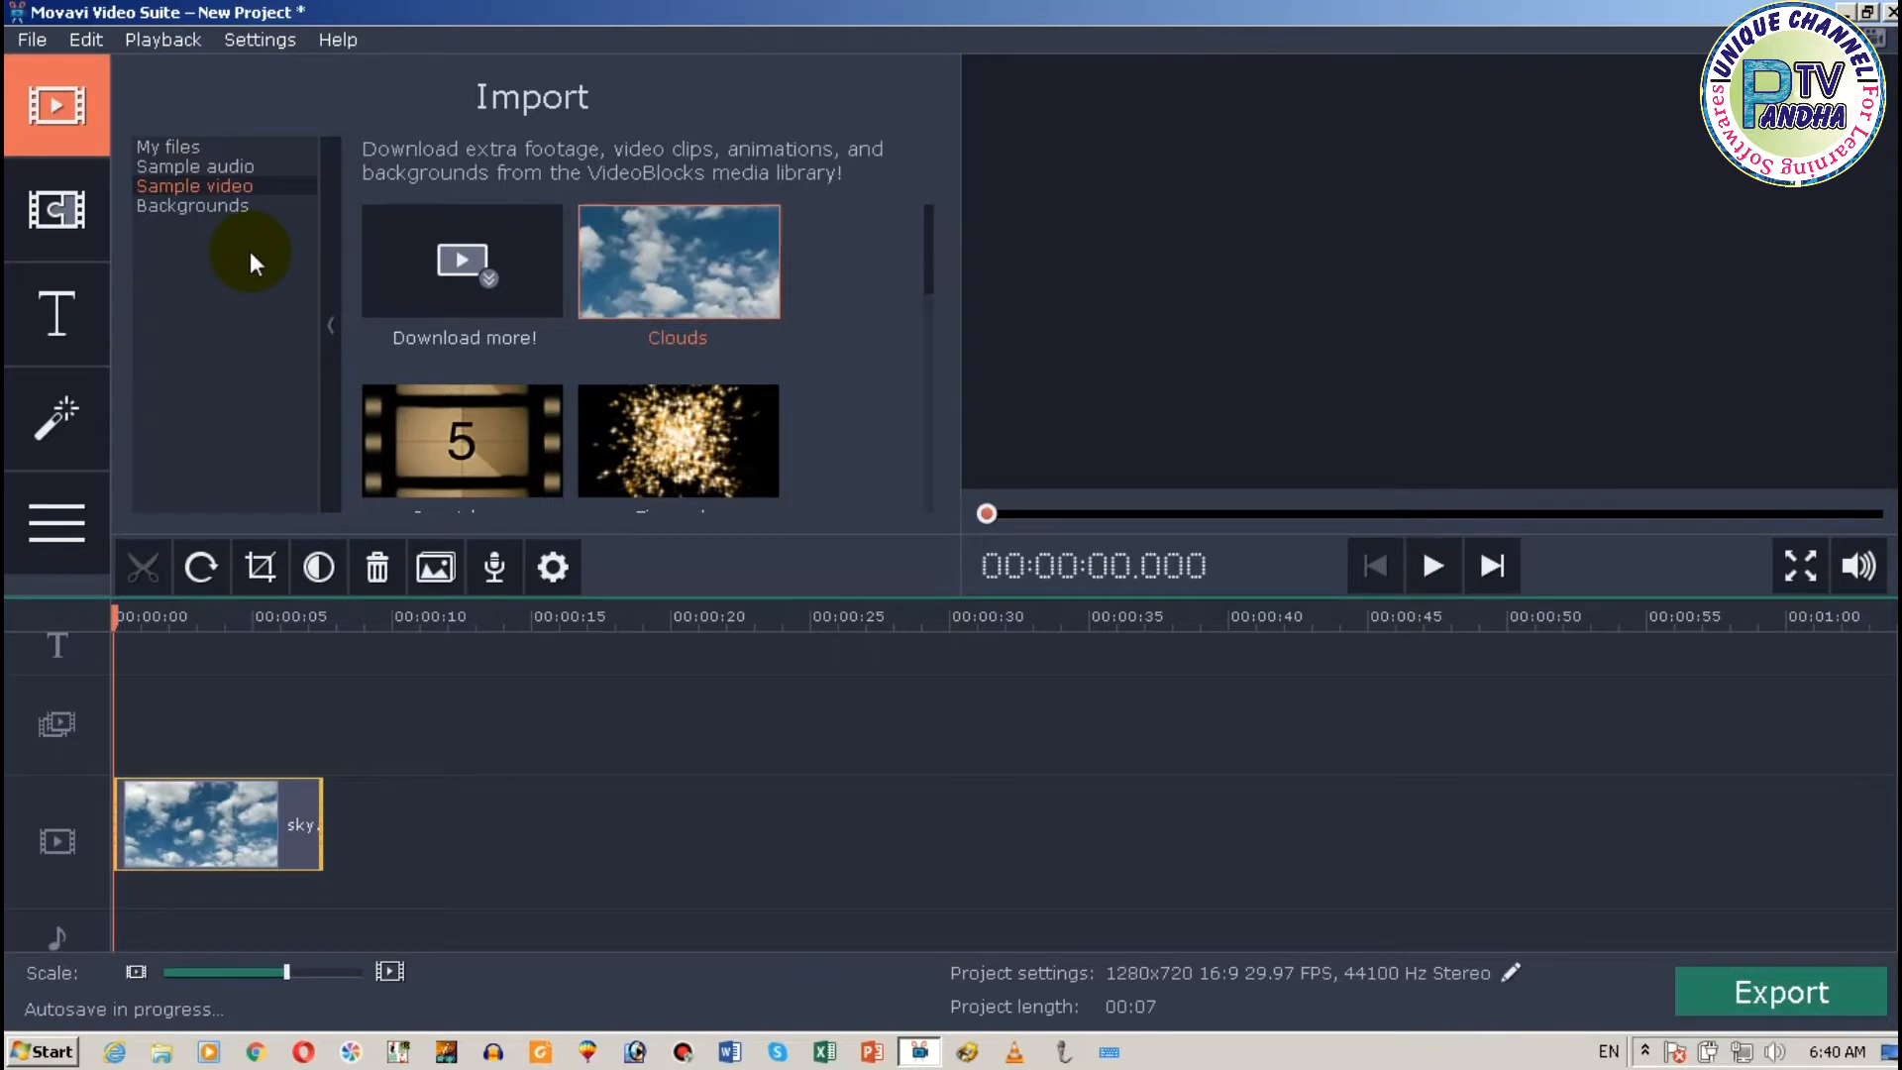
Import the Allah Name, Khana Kaaba to Khana Kaaba3 and kaaba pictures plus the Quran - 37806 video from the Allah Name Khana Kaba folder
left_click(166, 144)
left_click(433, 247)
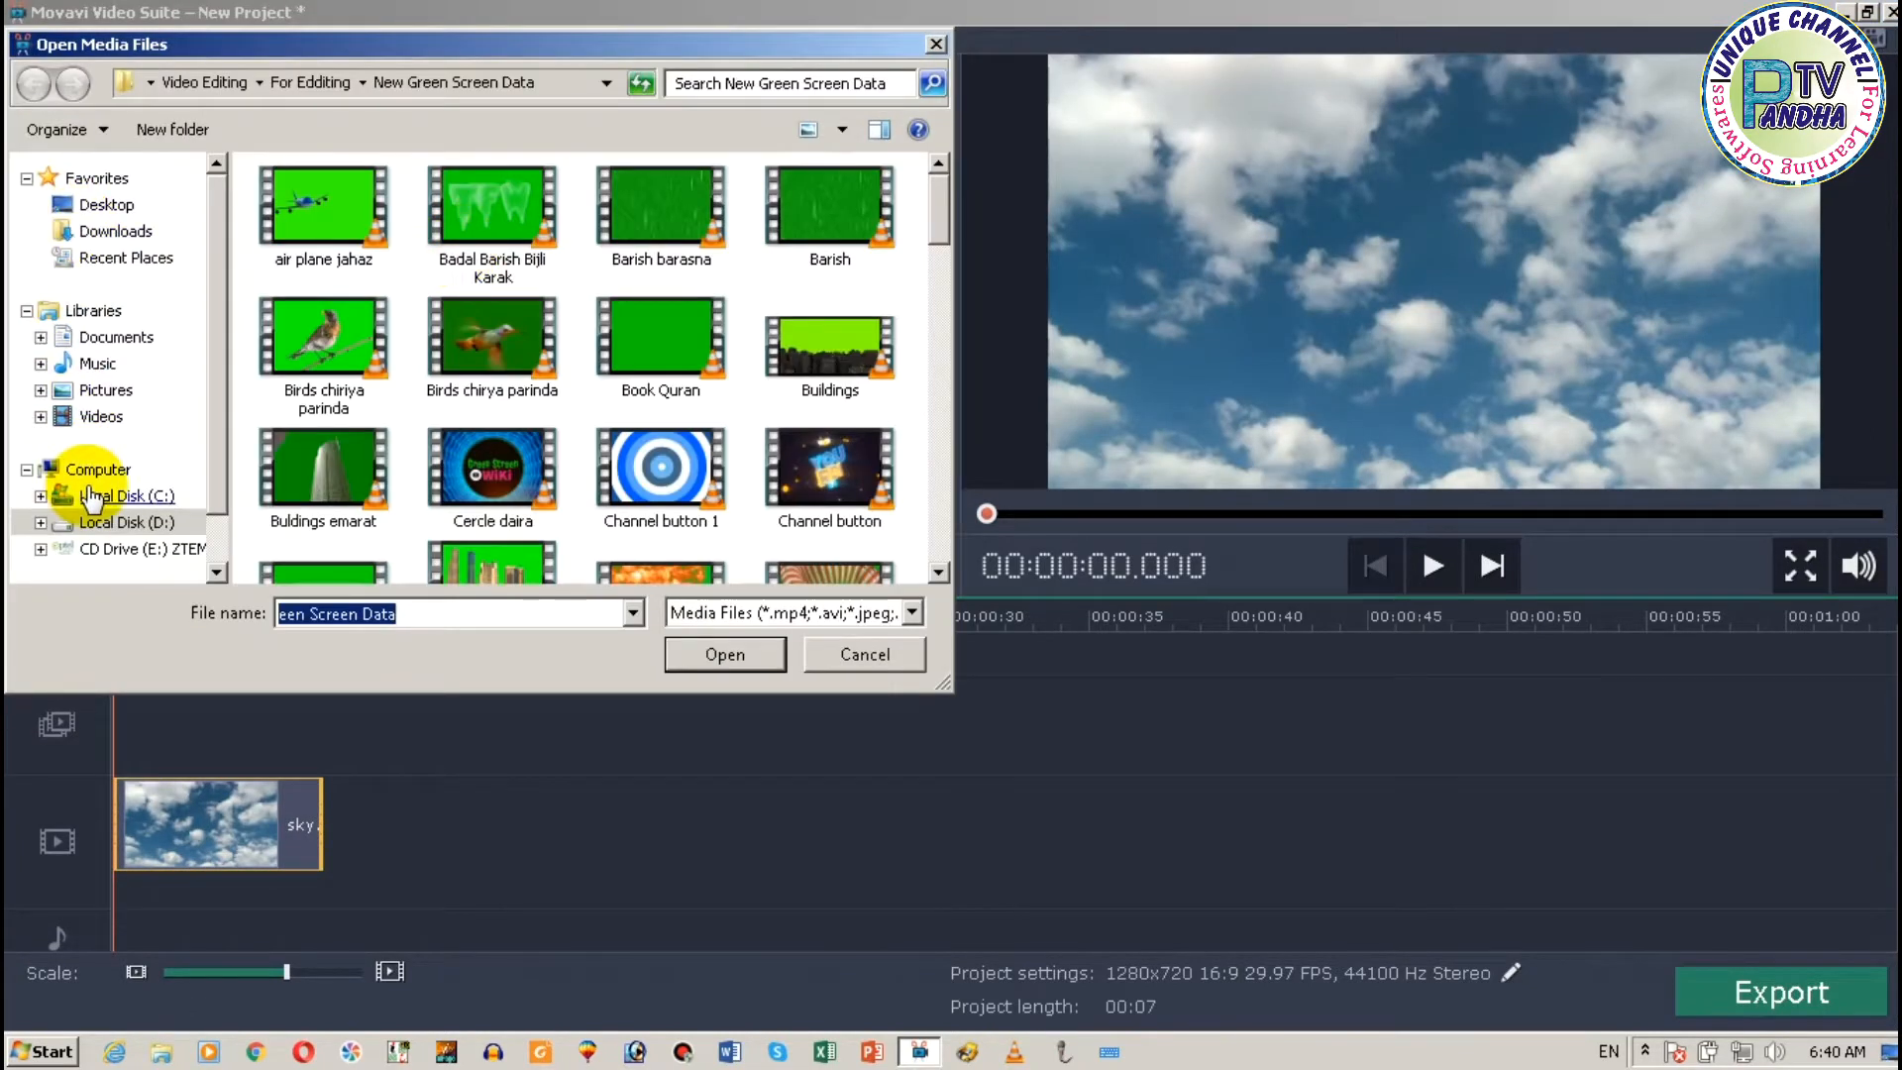
left_click(89, 522)
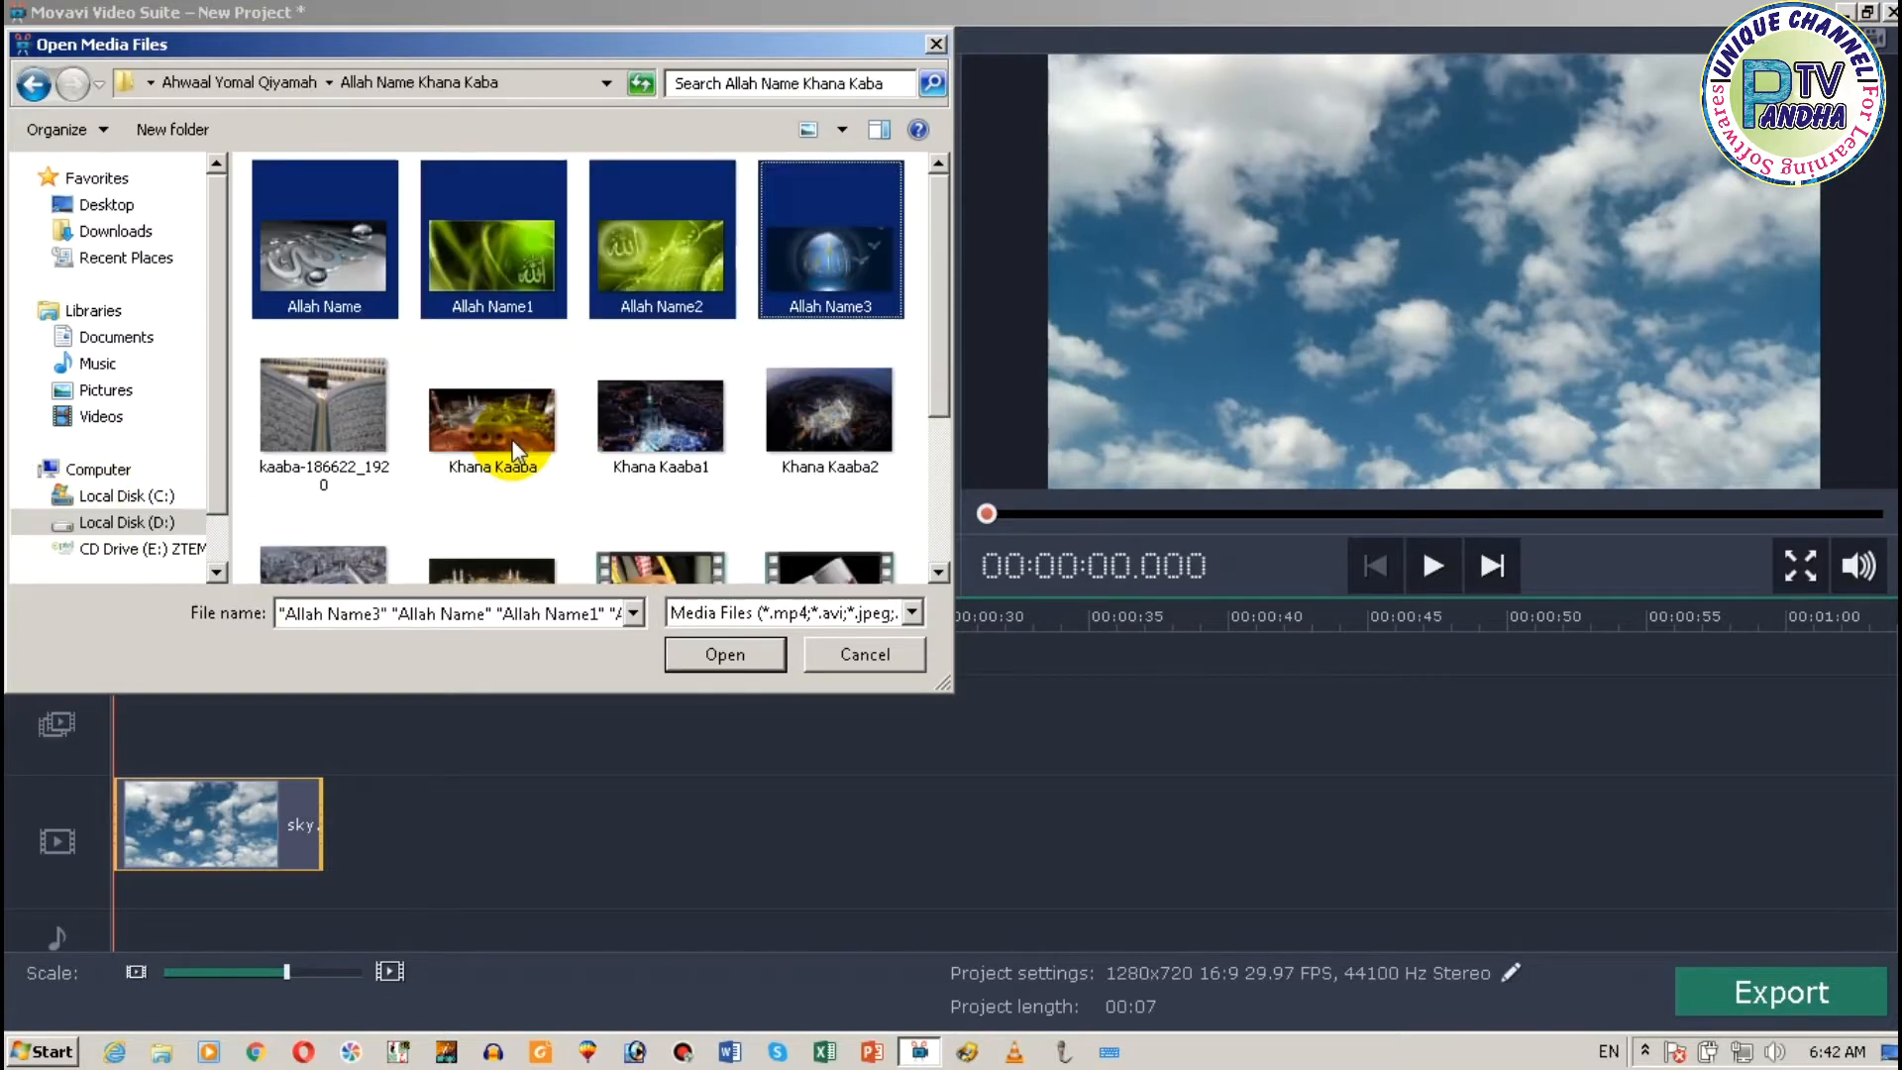
left_click(516, 451, "ctrl")
left_click(659, 436, "ctrl")
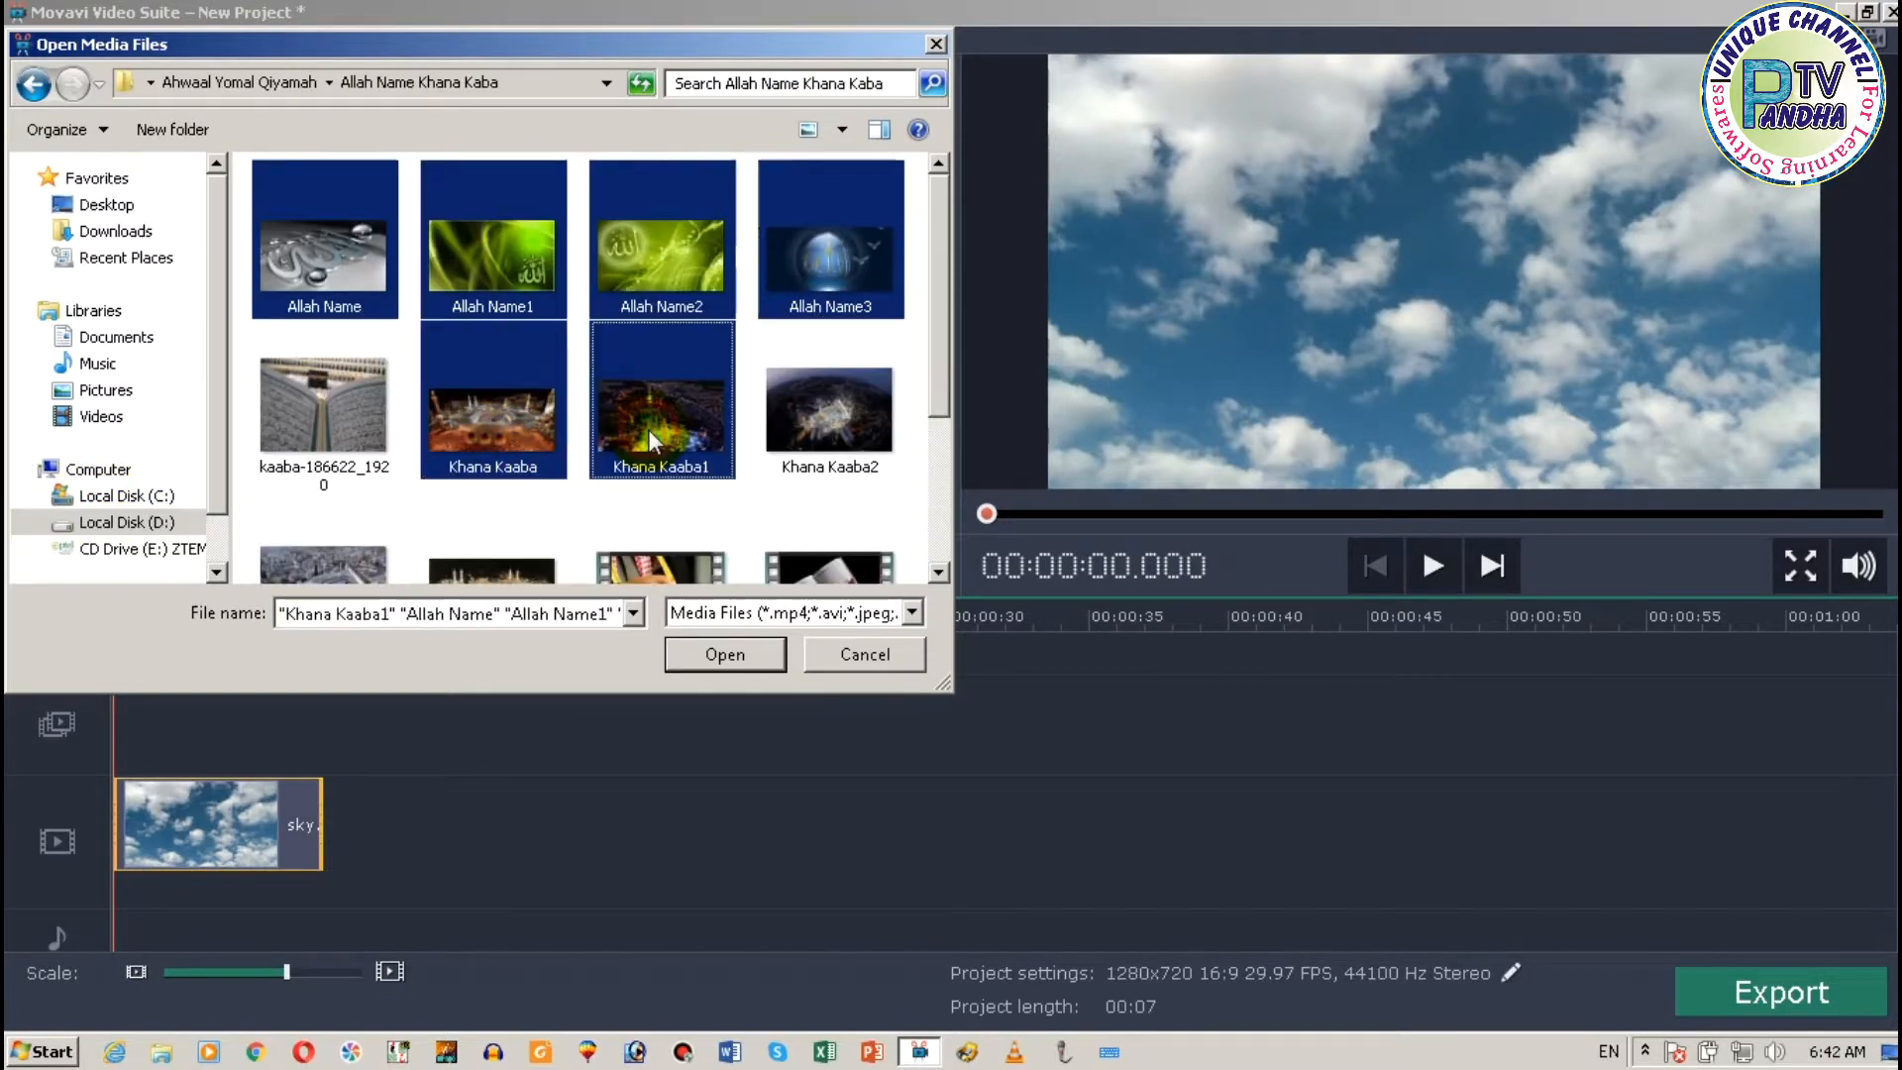
left_click(835, 406, "ctrl")
left_click(362, 563, "ctrl")
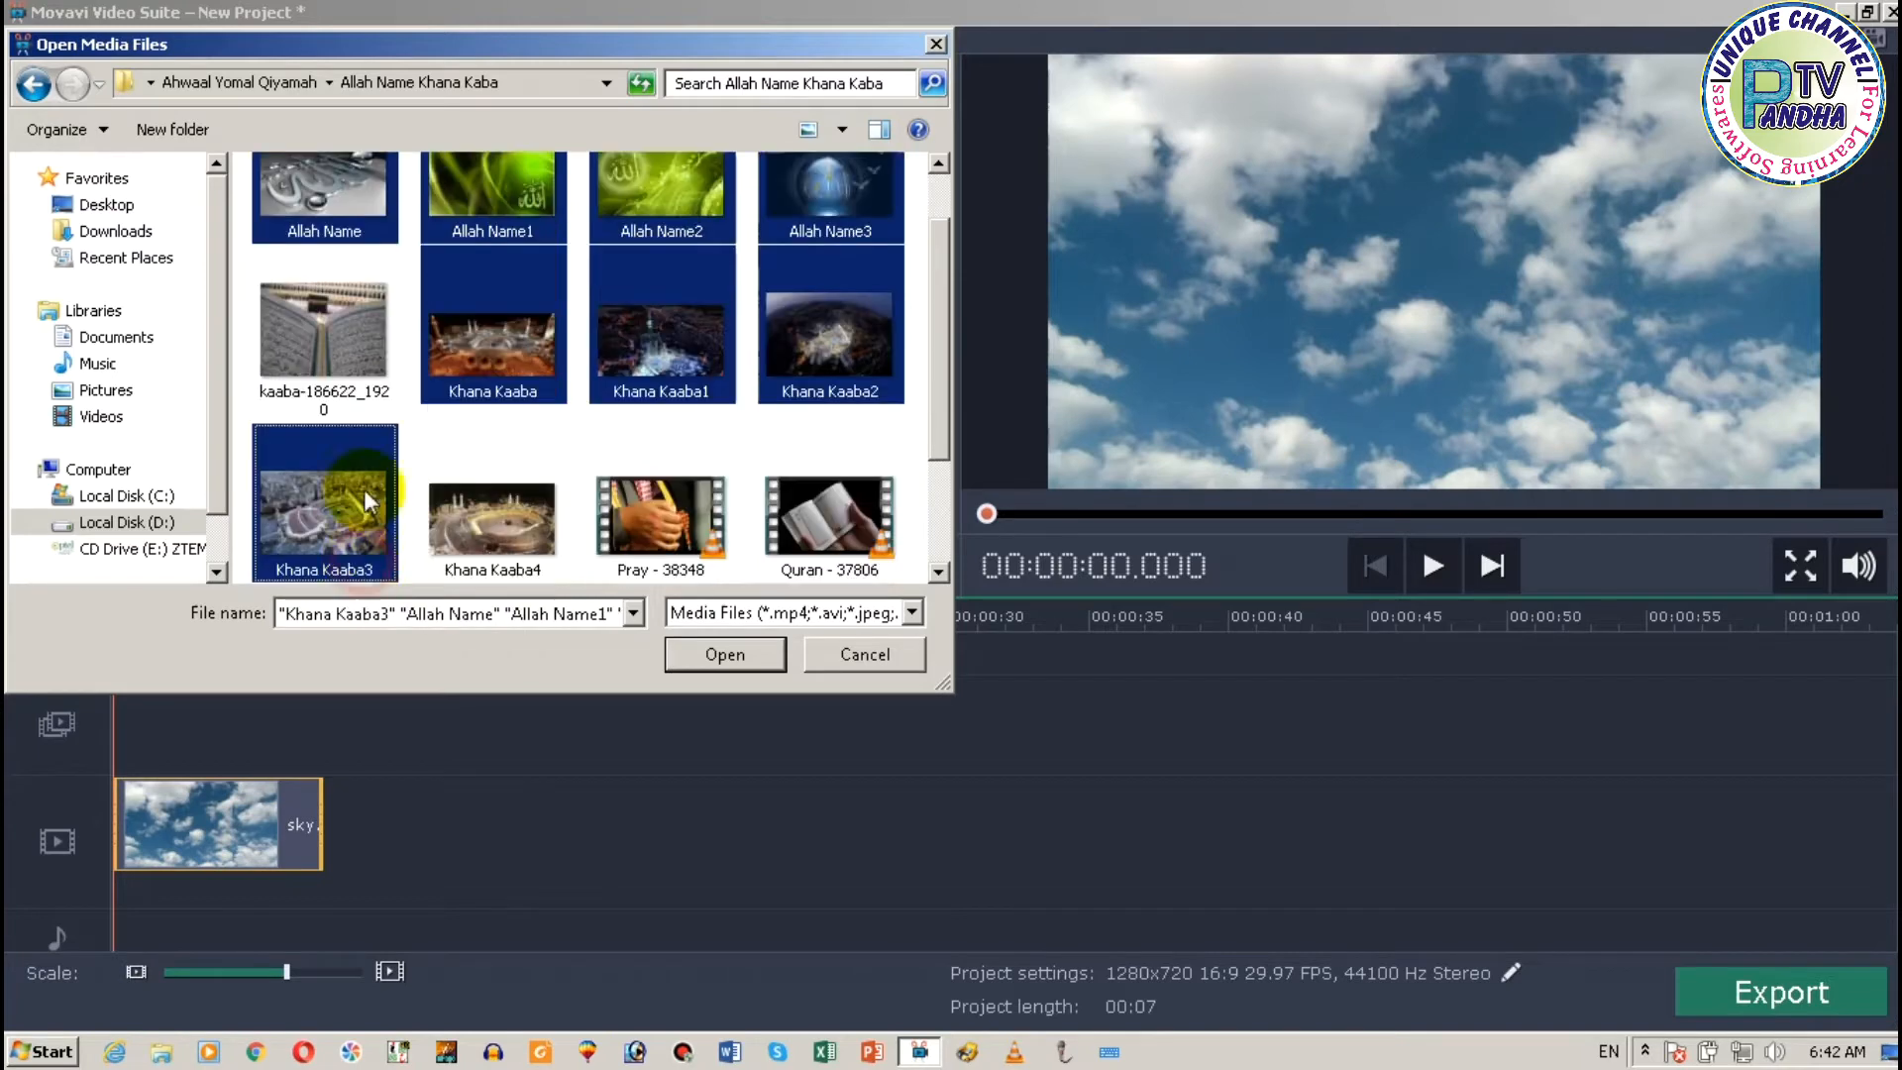
left_click(332, 298, "ctrl")
left_click(800, 535, "ctrl")
left_click(722, 654)
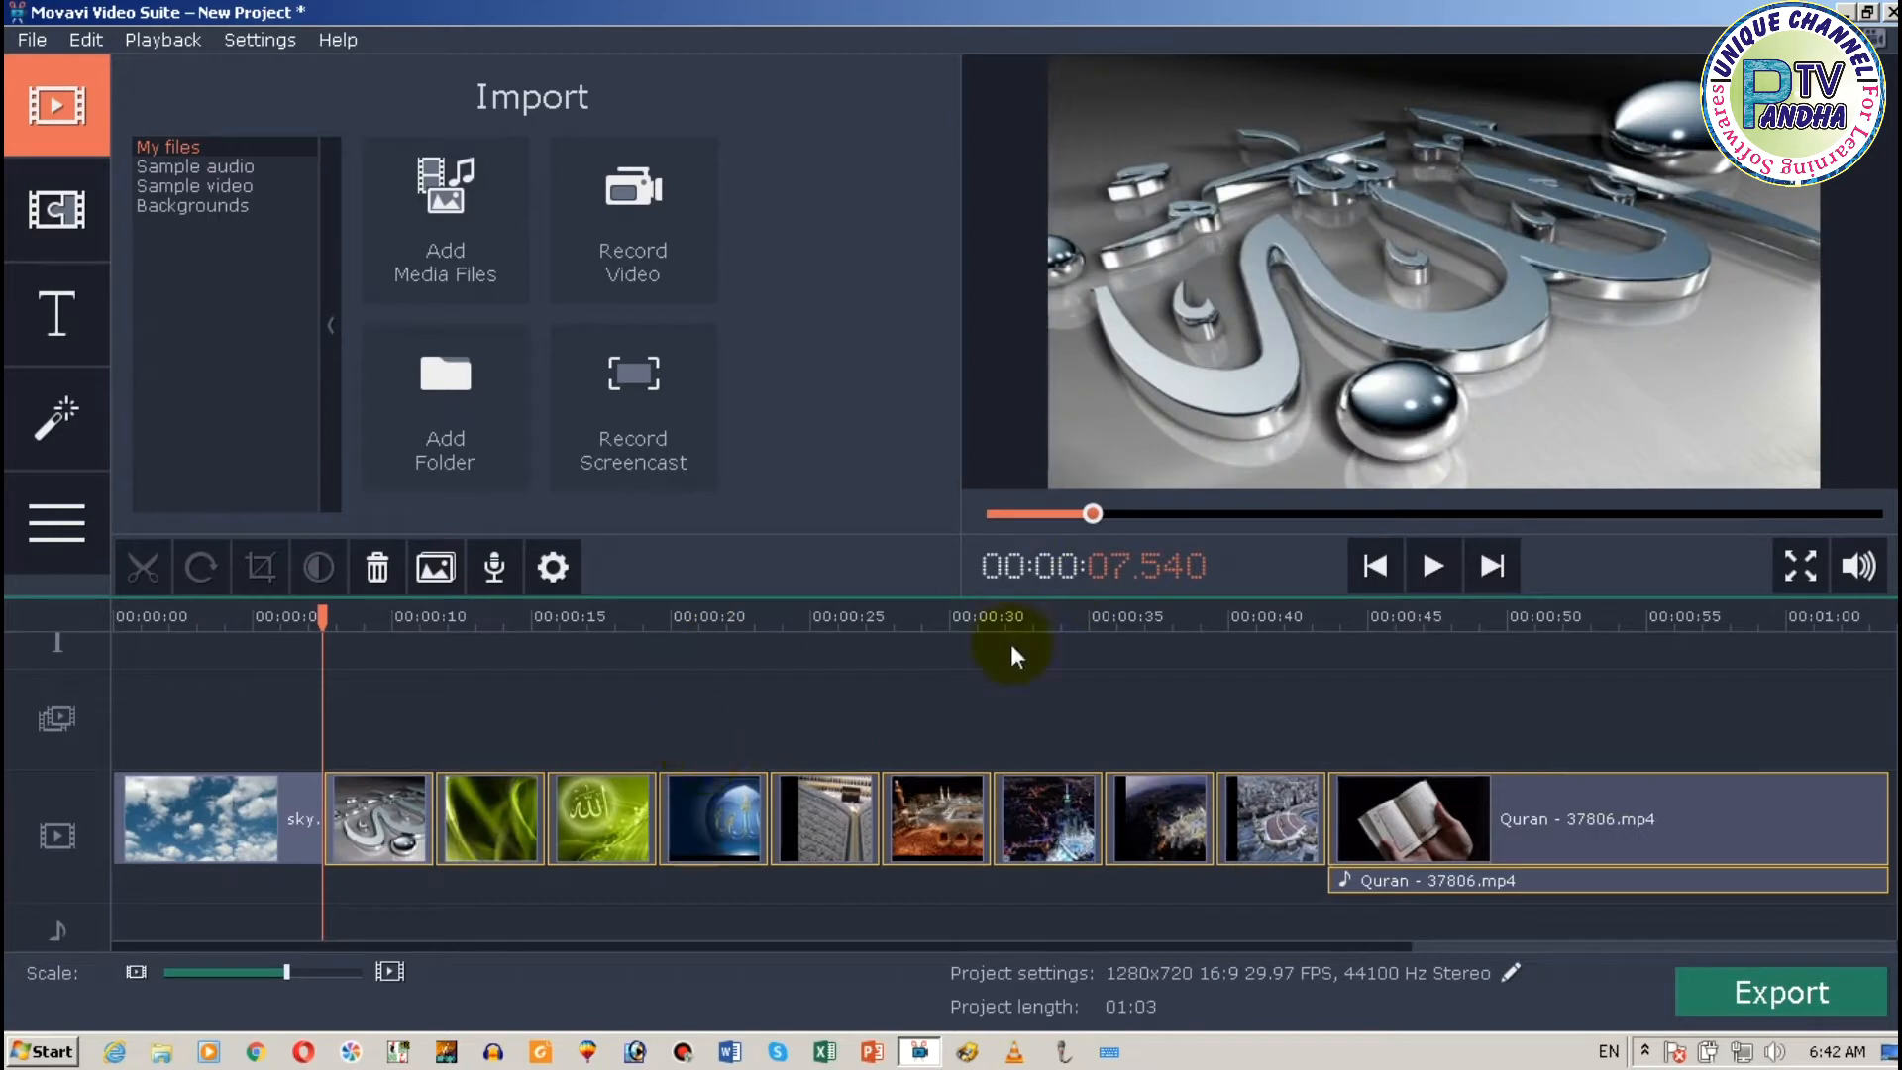
Preview the Quran video clip and the first two imported pictures on the timeline
left_click(1565, 812)
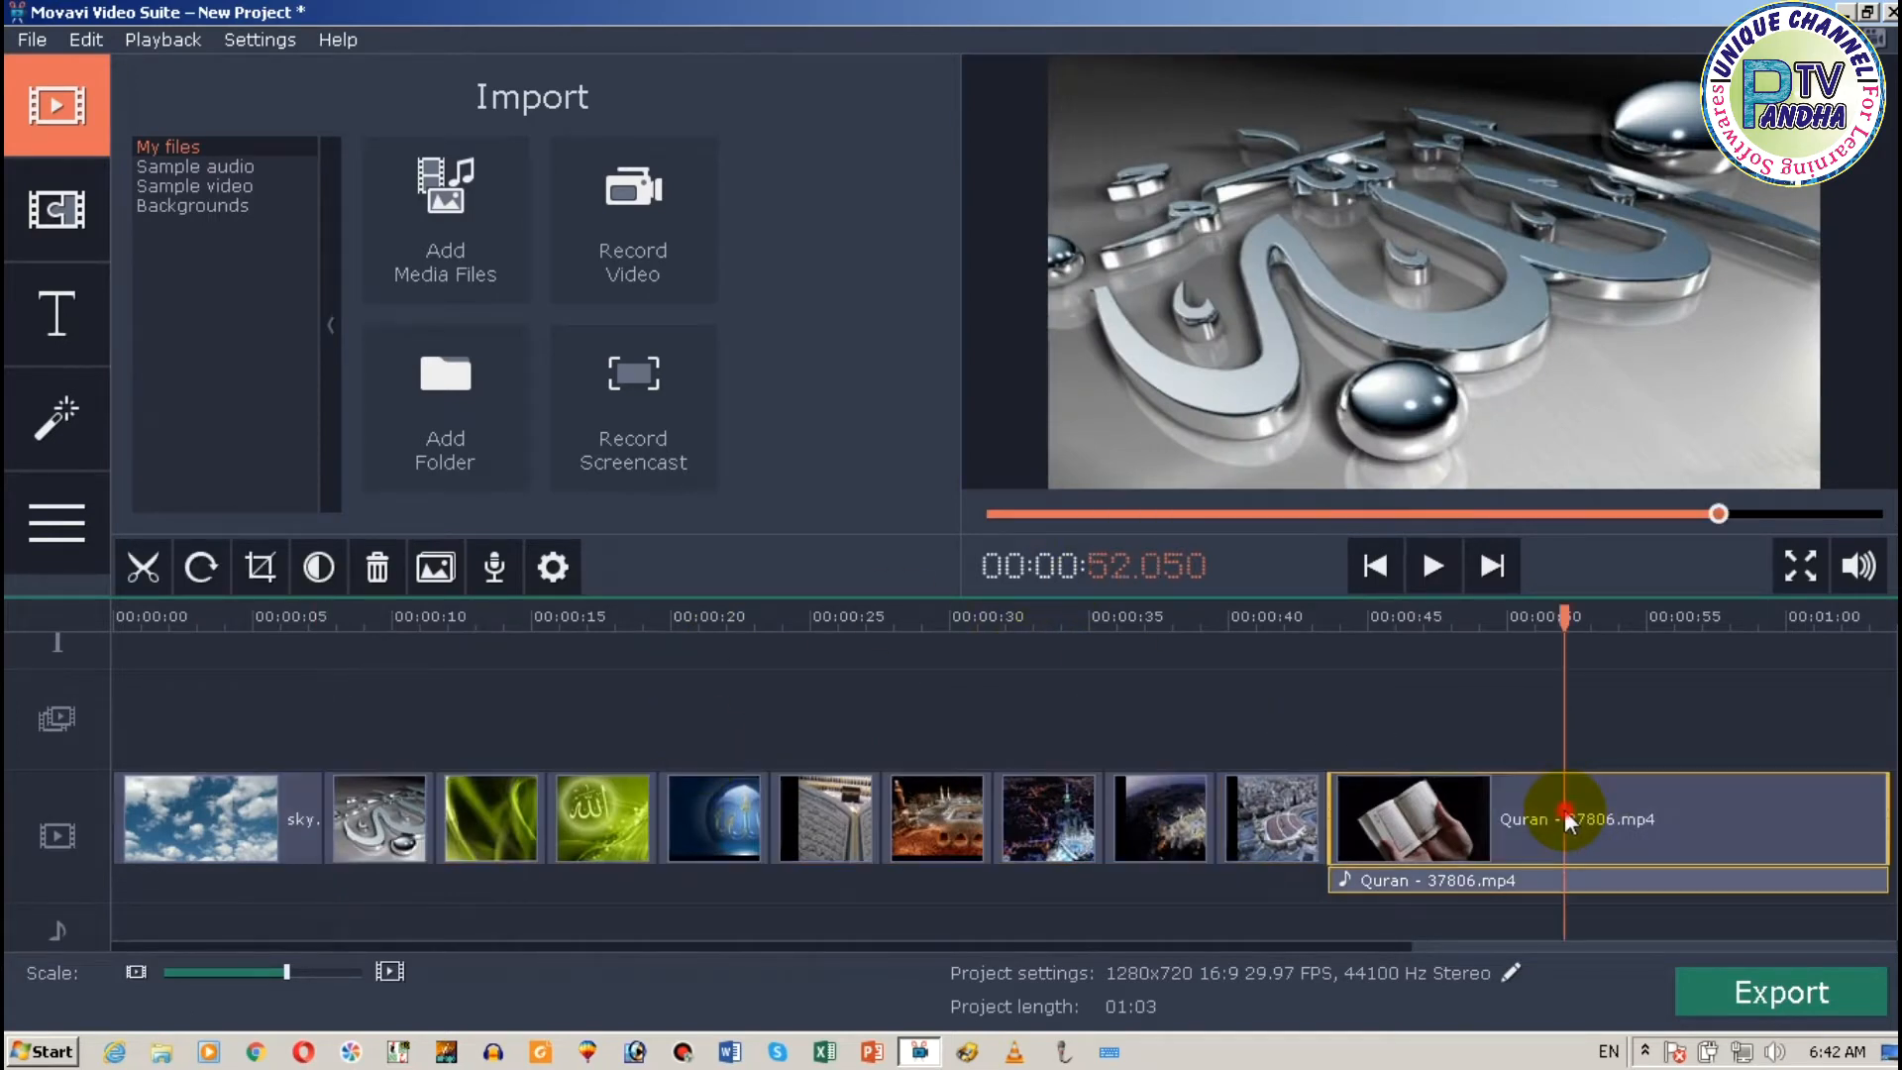
left_click(392, 823)
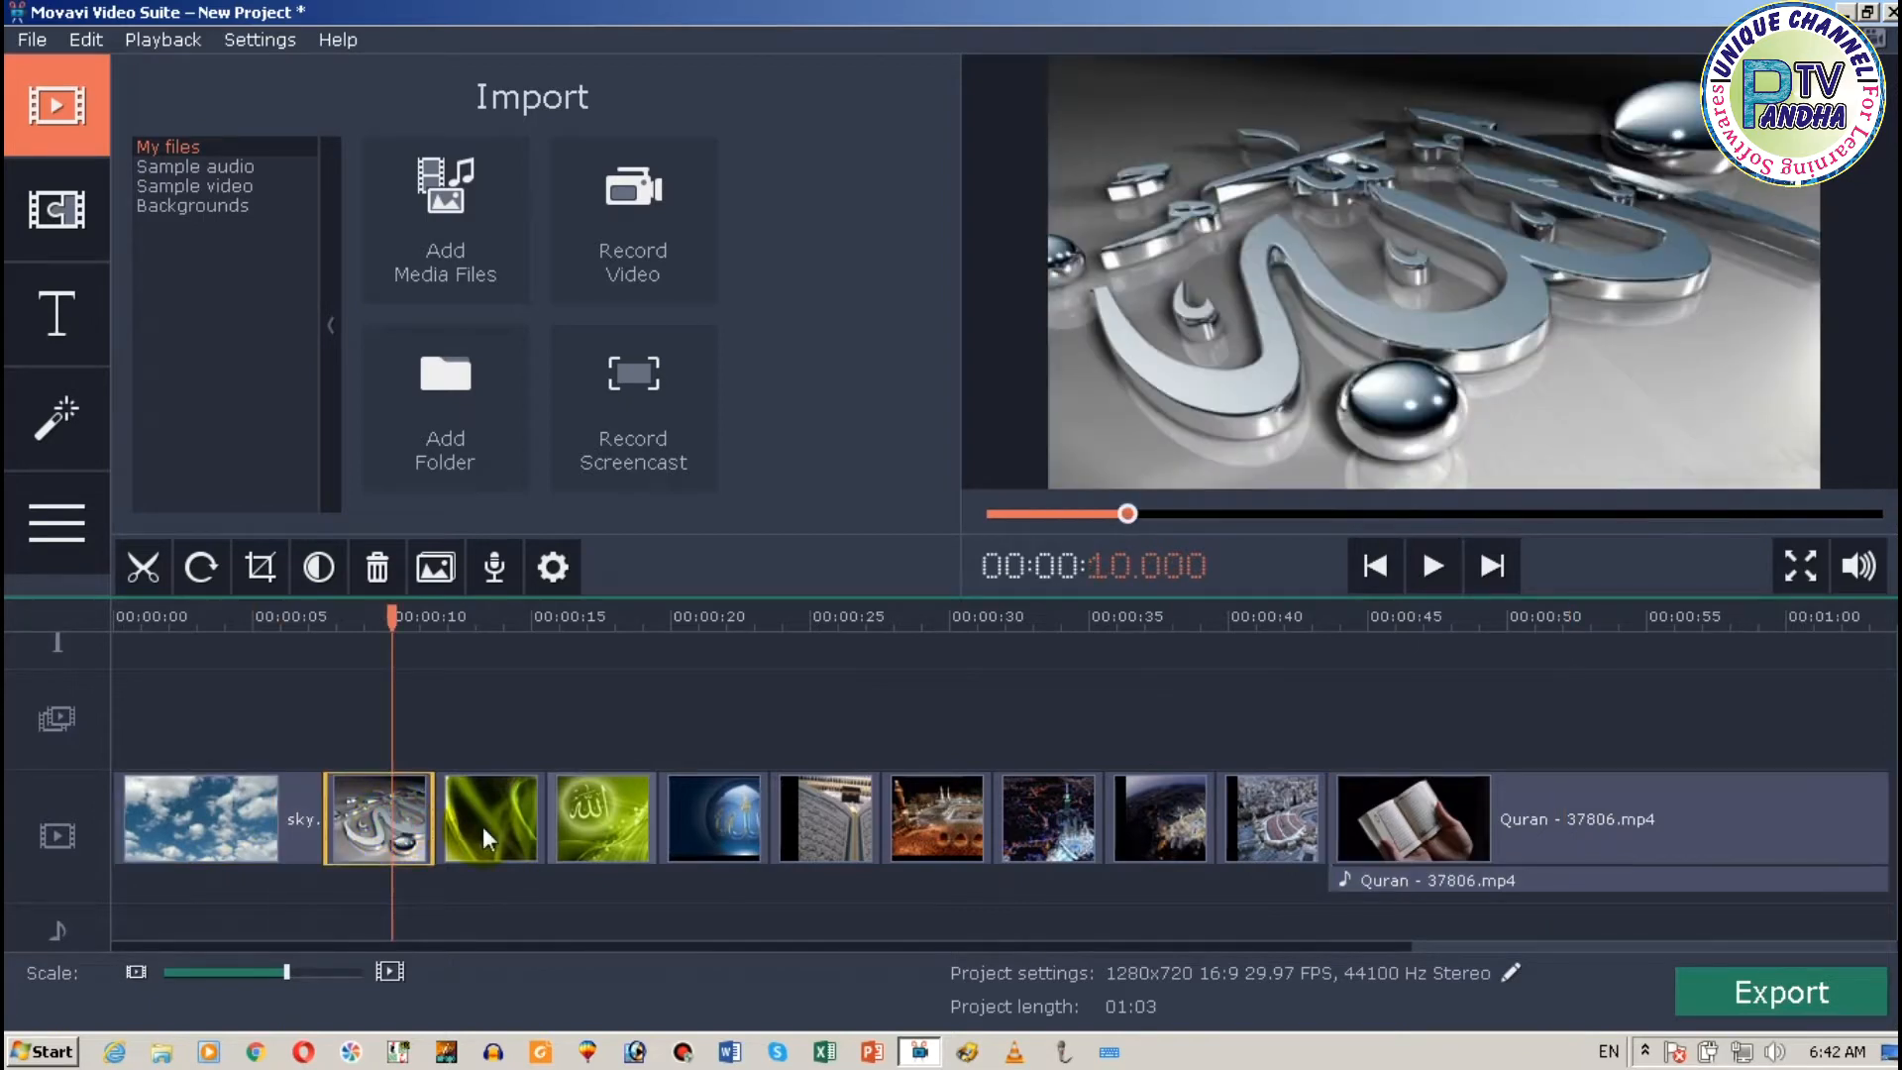
left_click(483, 826)
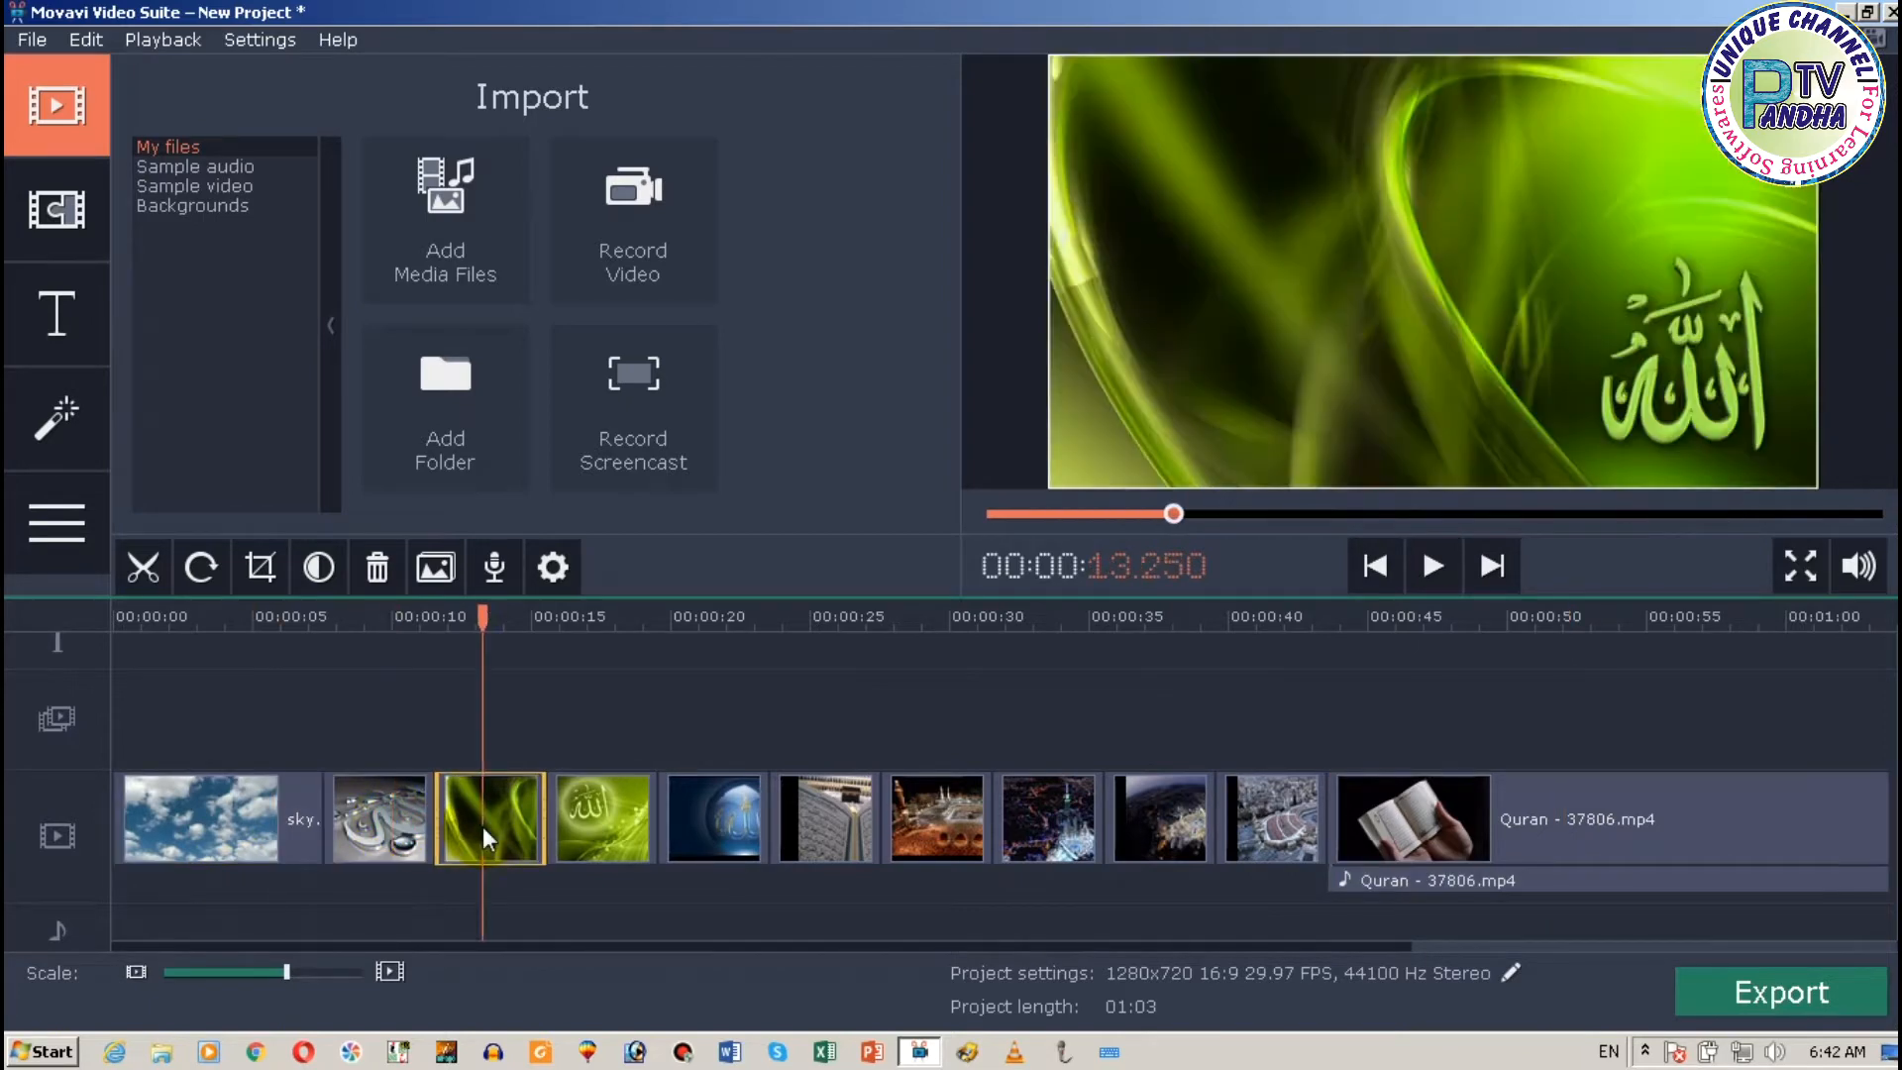
Place the Friendship title on the title track above the clouds clip, near the start of the timeline
left_click(116, 642)
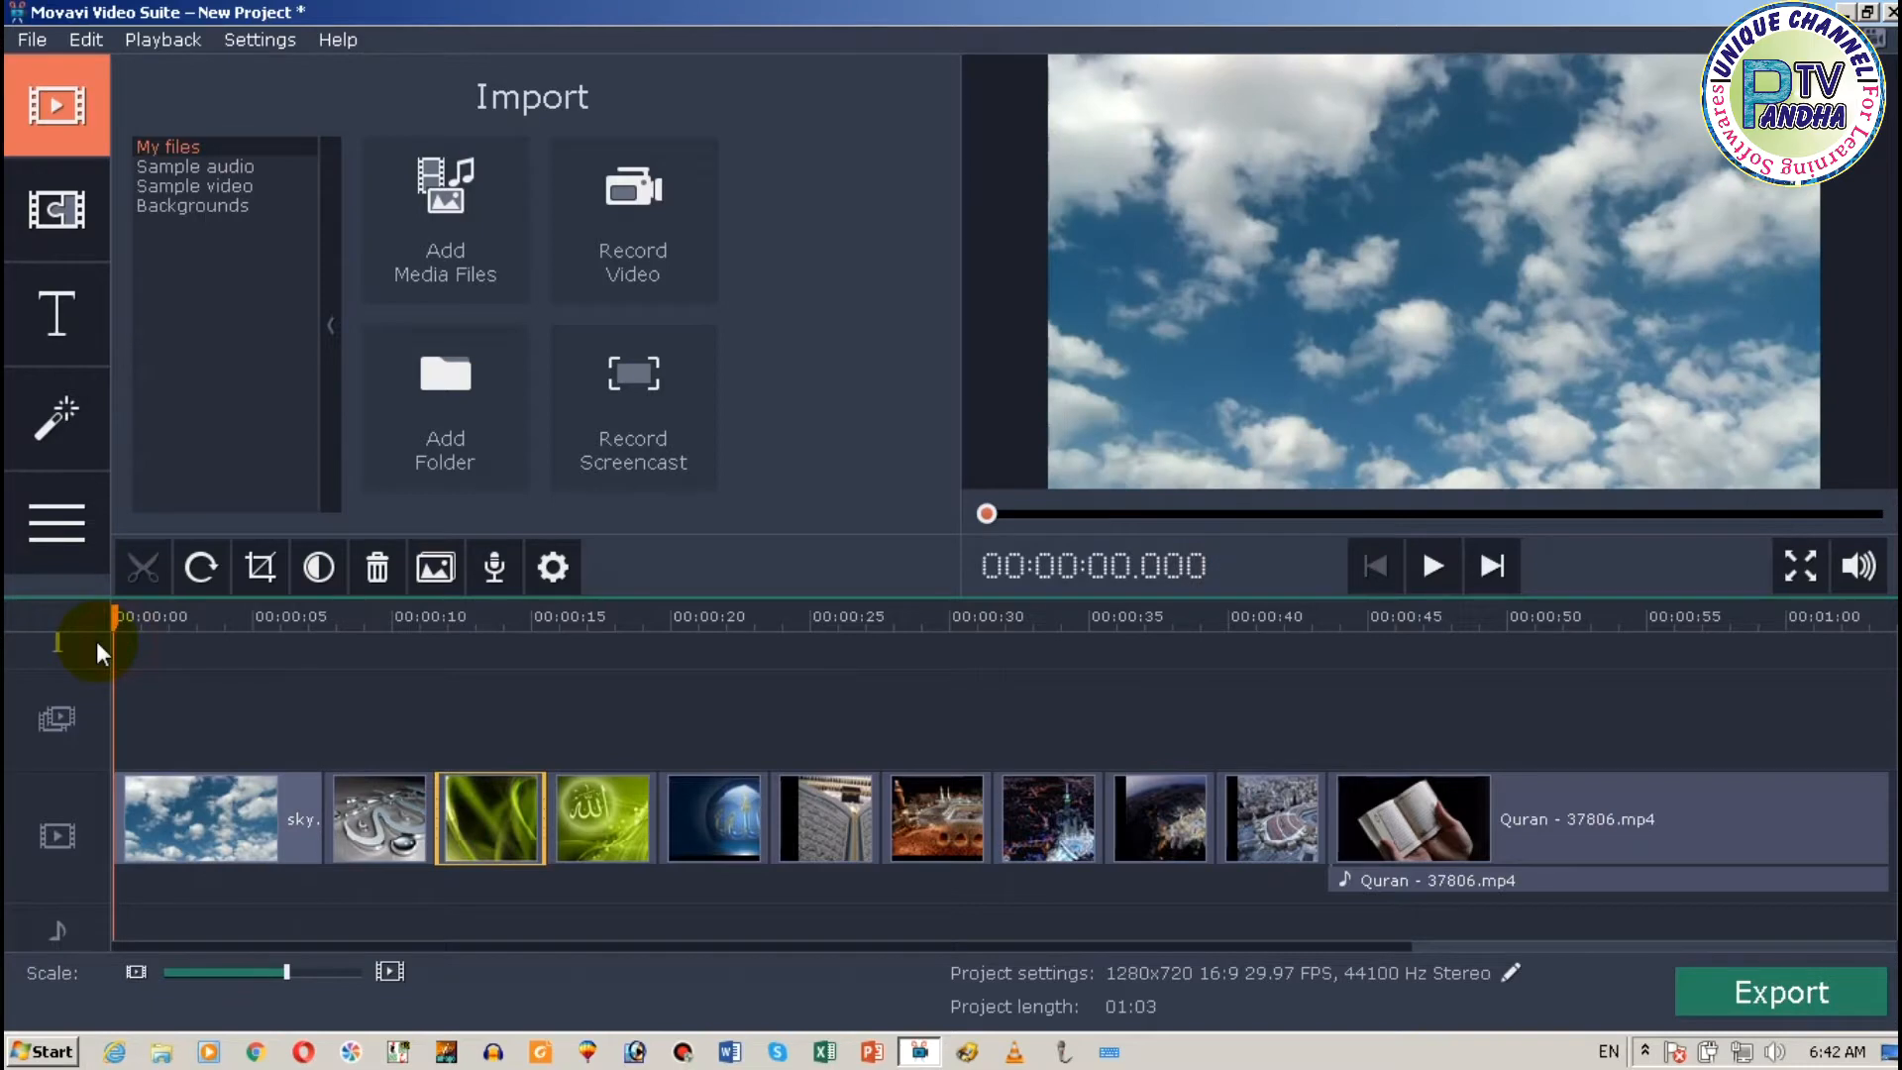
left_click(56, 341)
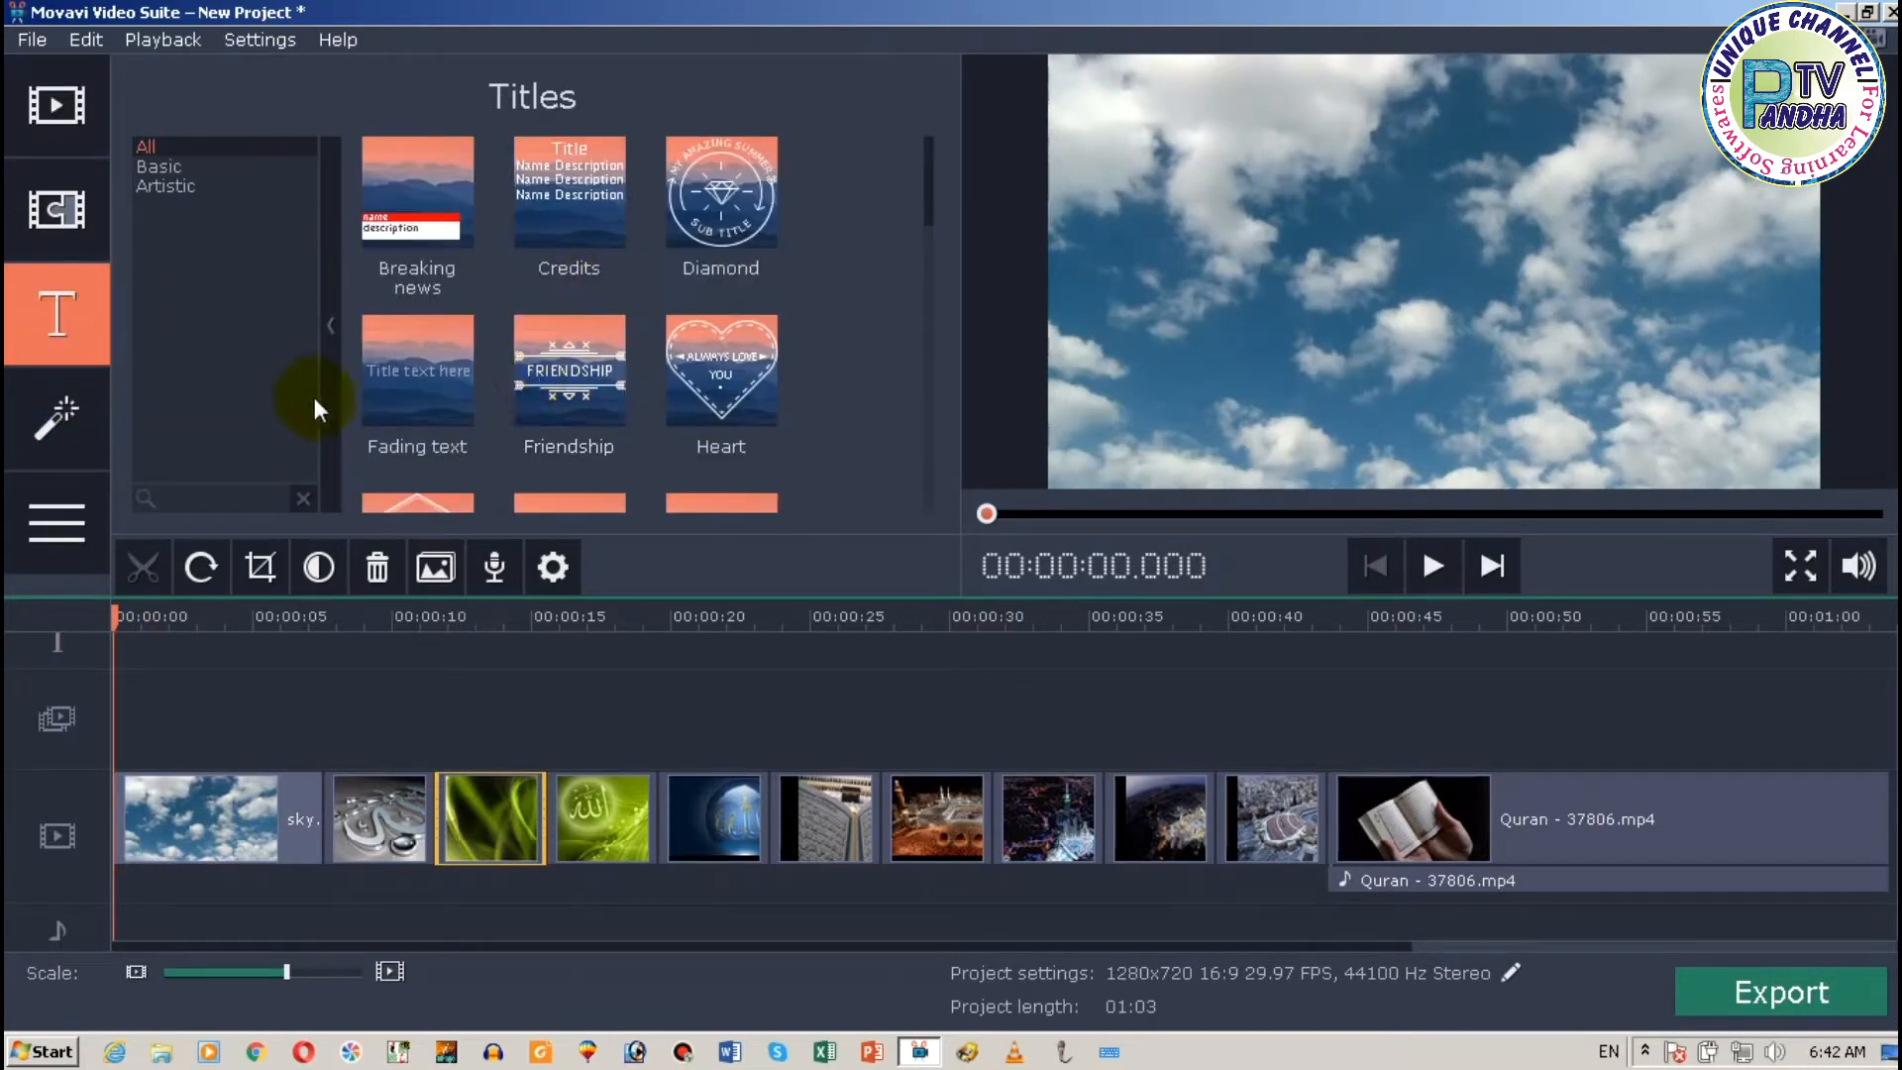
left_click(580, 319)
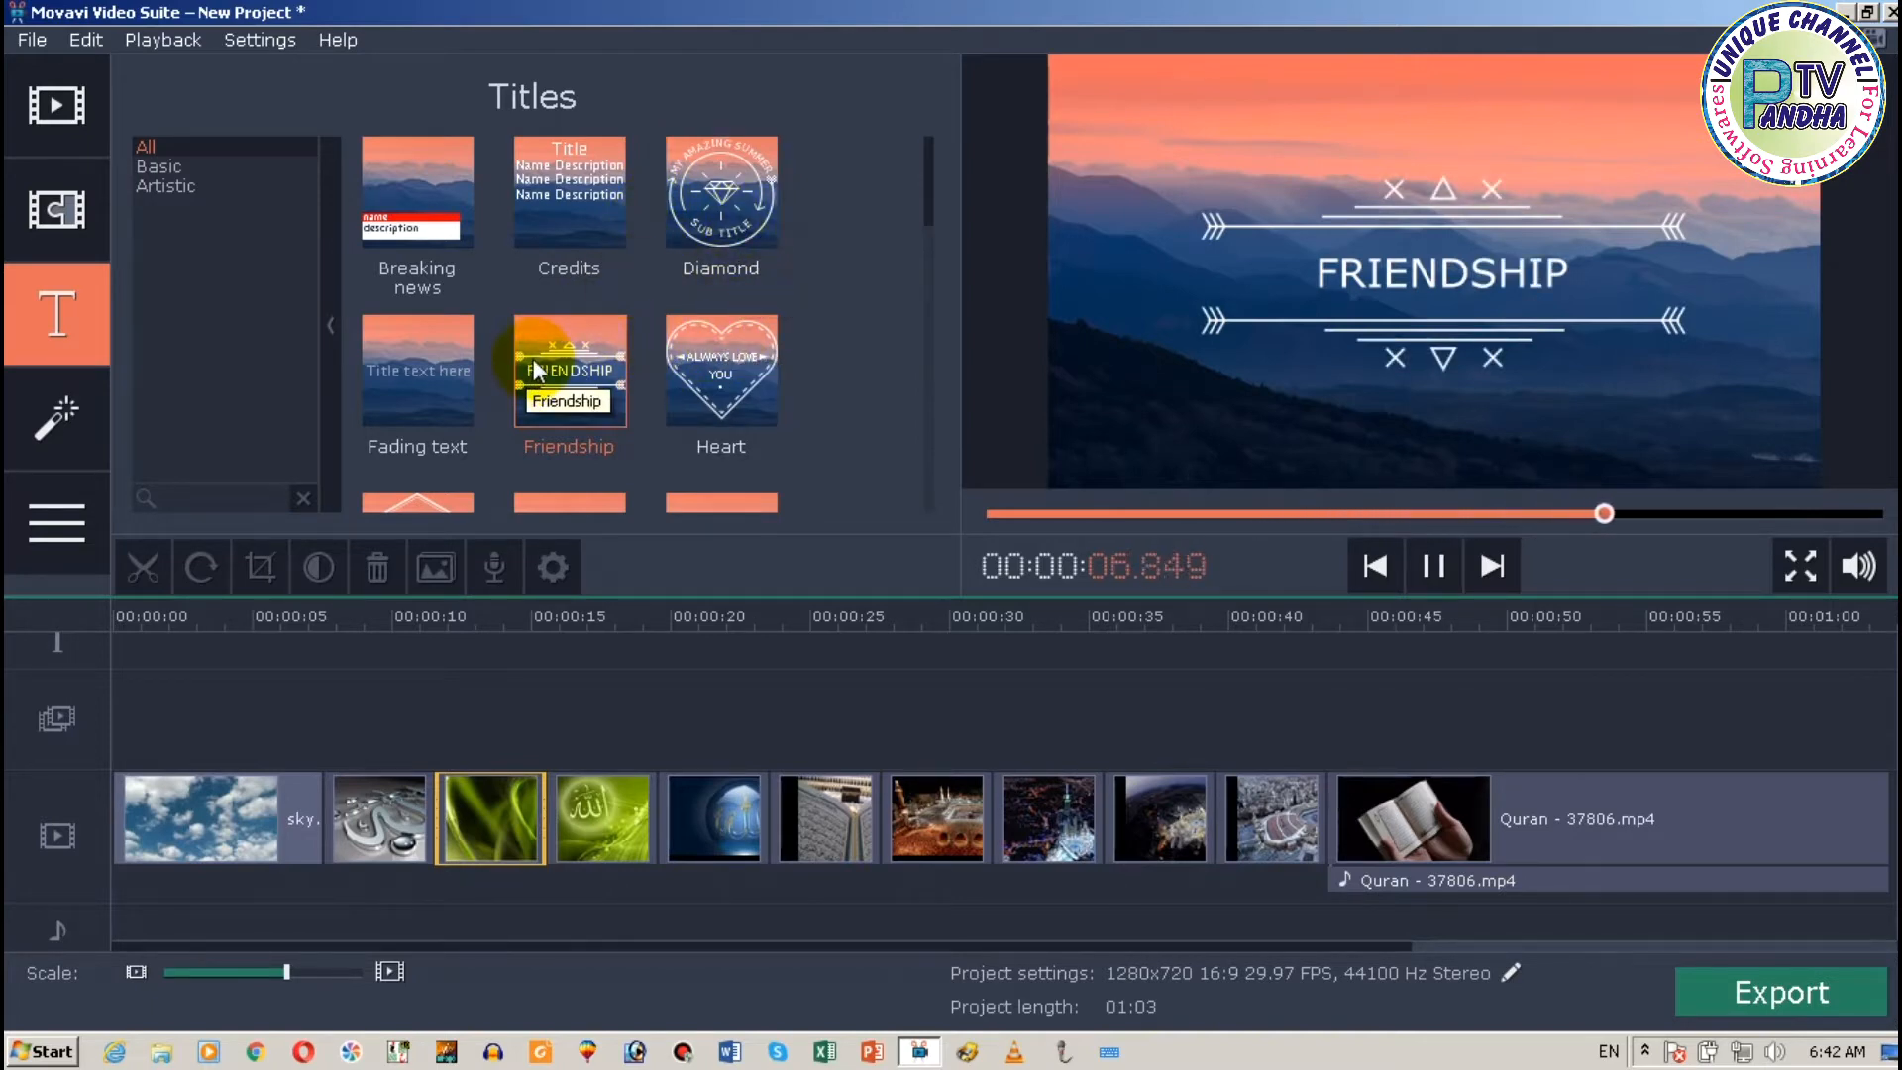
left_click_drag(600, 368, 127, 663)
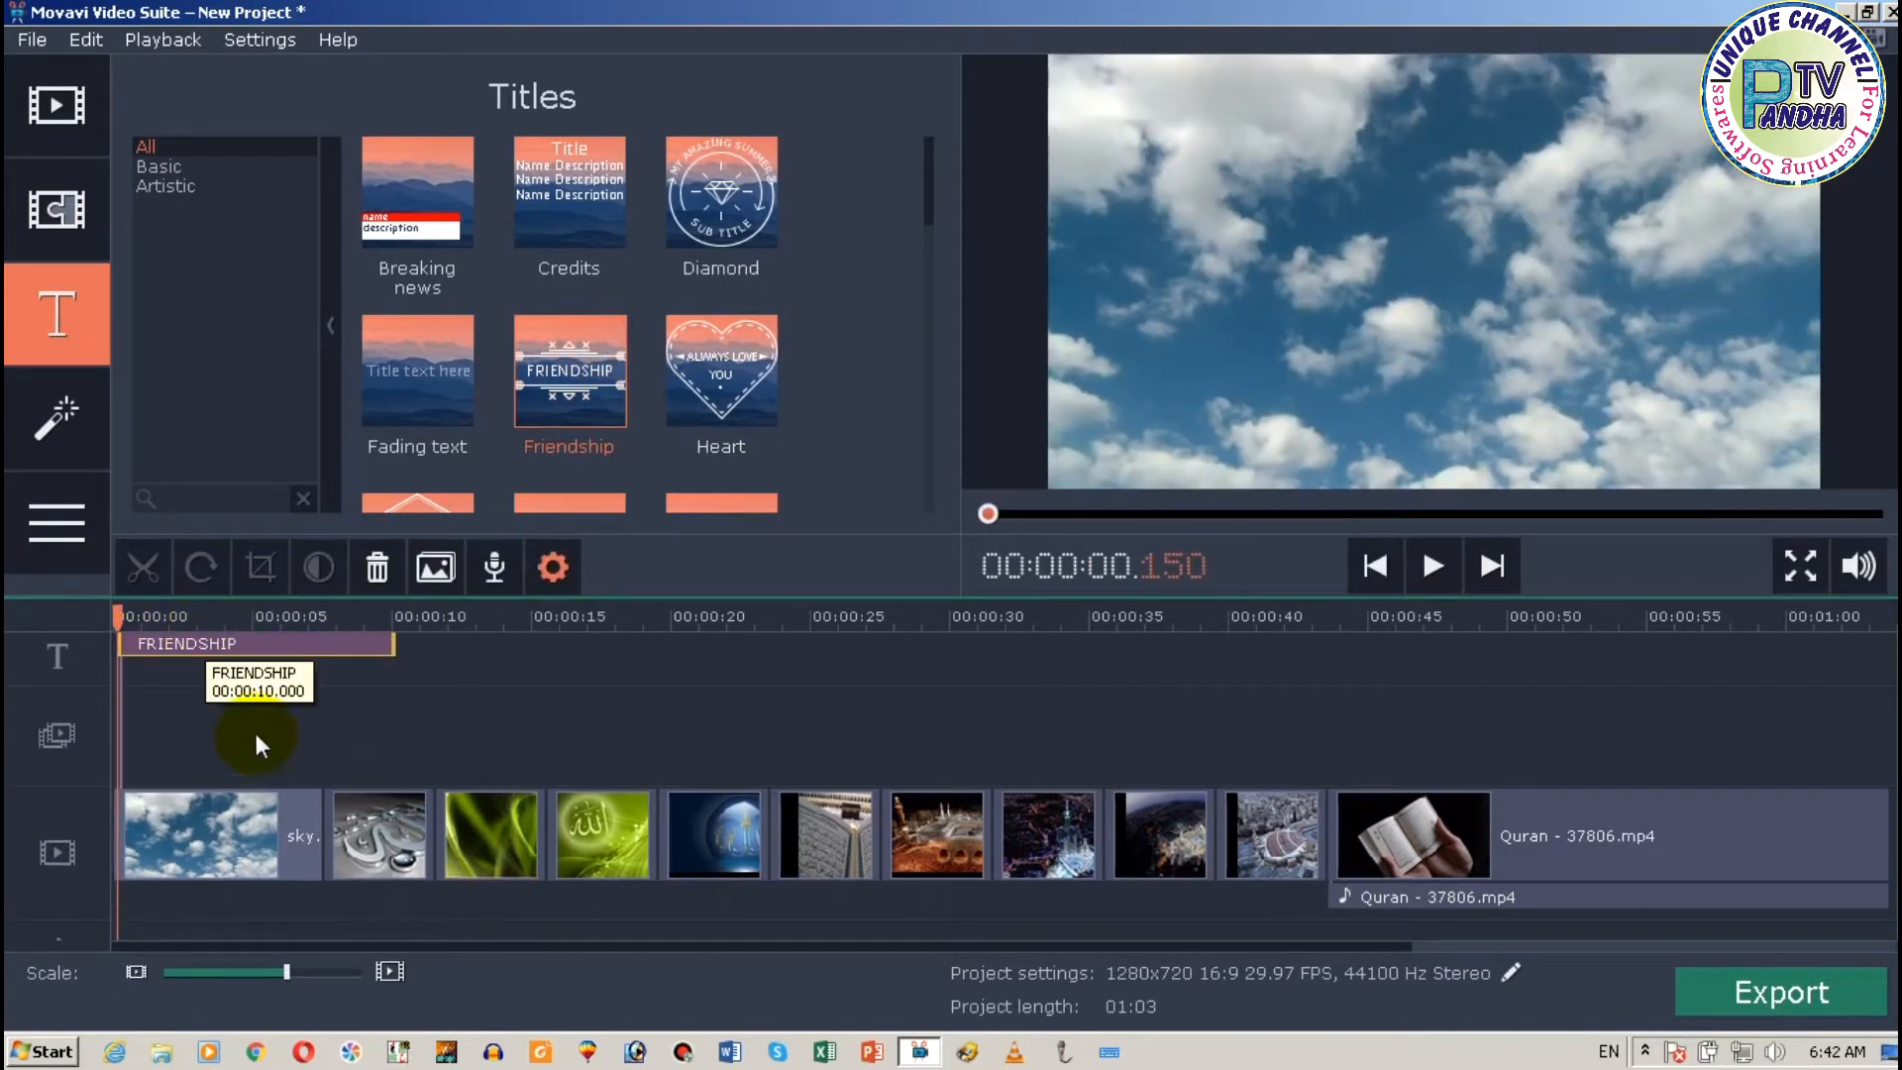
Replace the title's FRIENDSHIP text with the Urdu text "الله تعالیٰ کے نام"
double_click(249, 642)
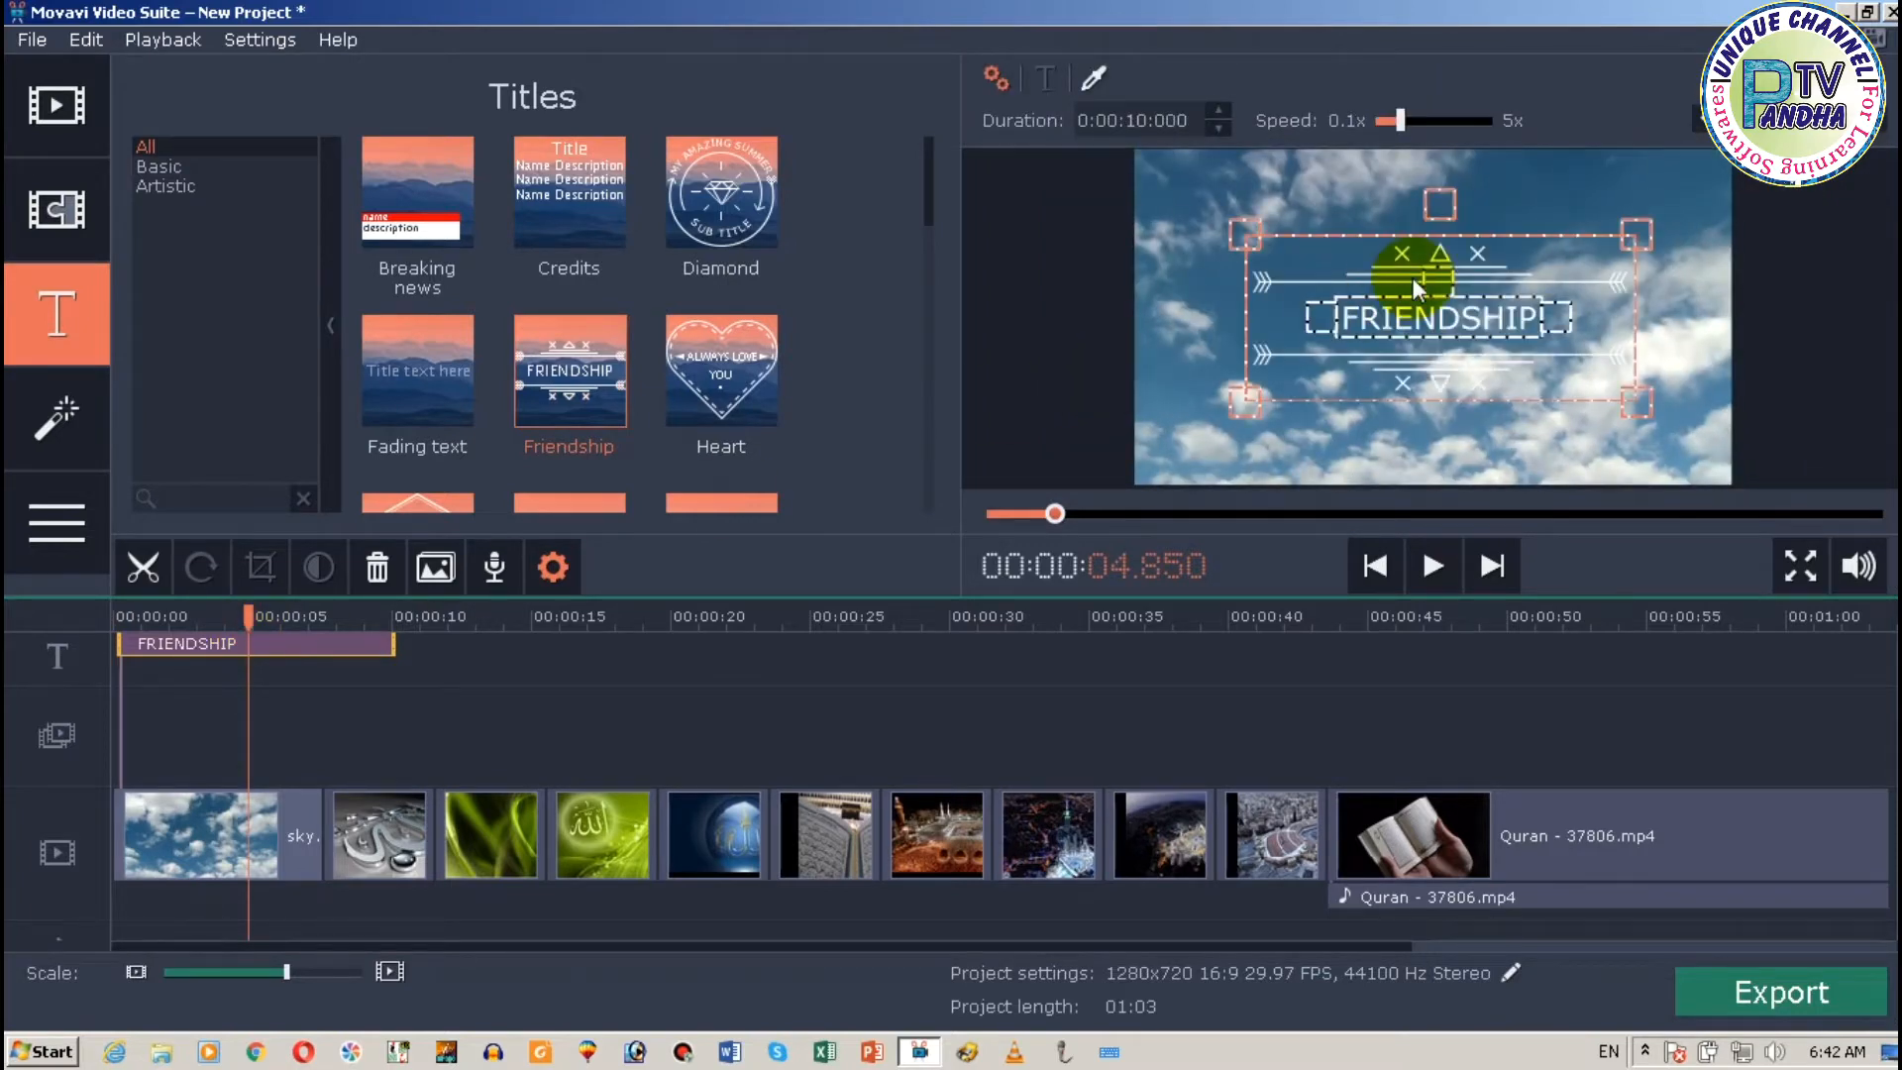
double_click(1444, 315)
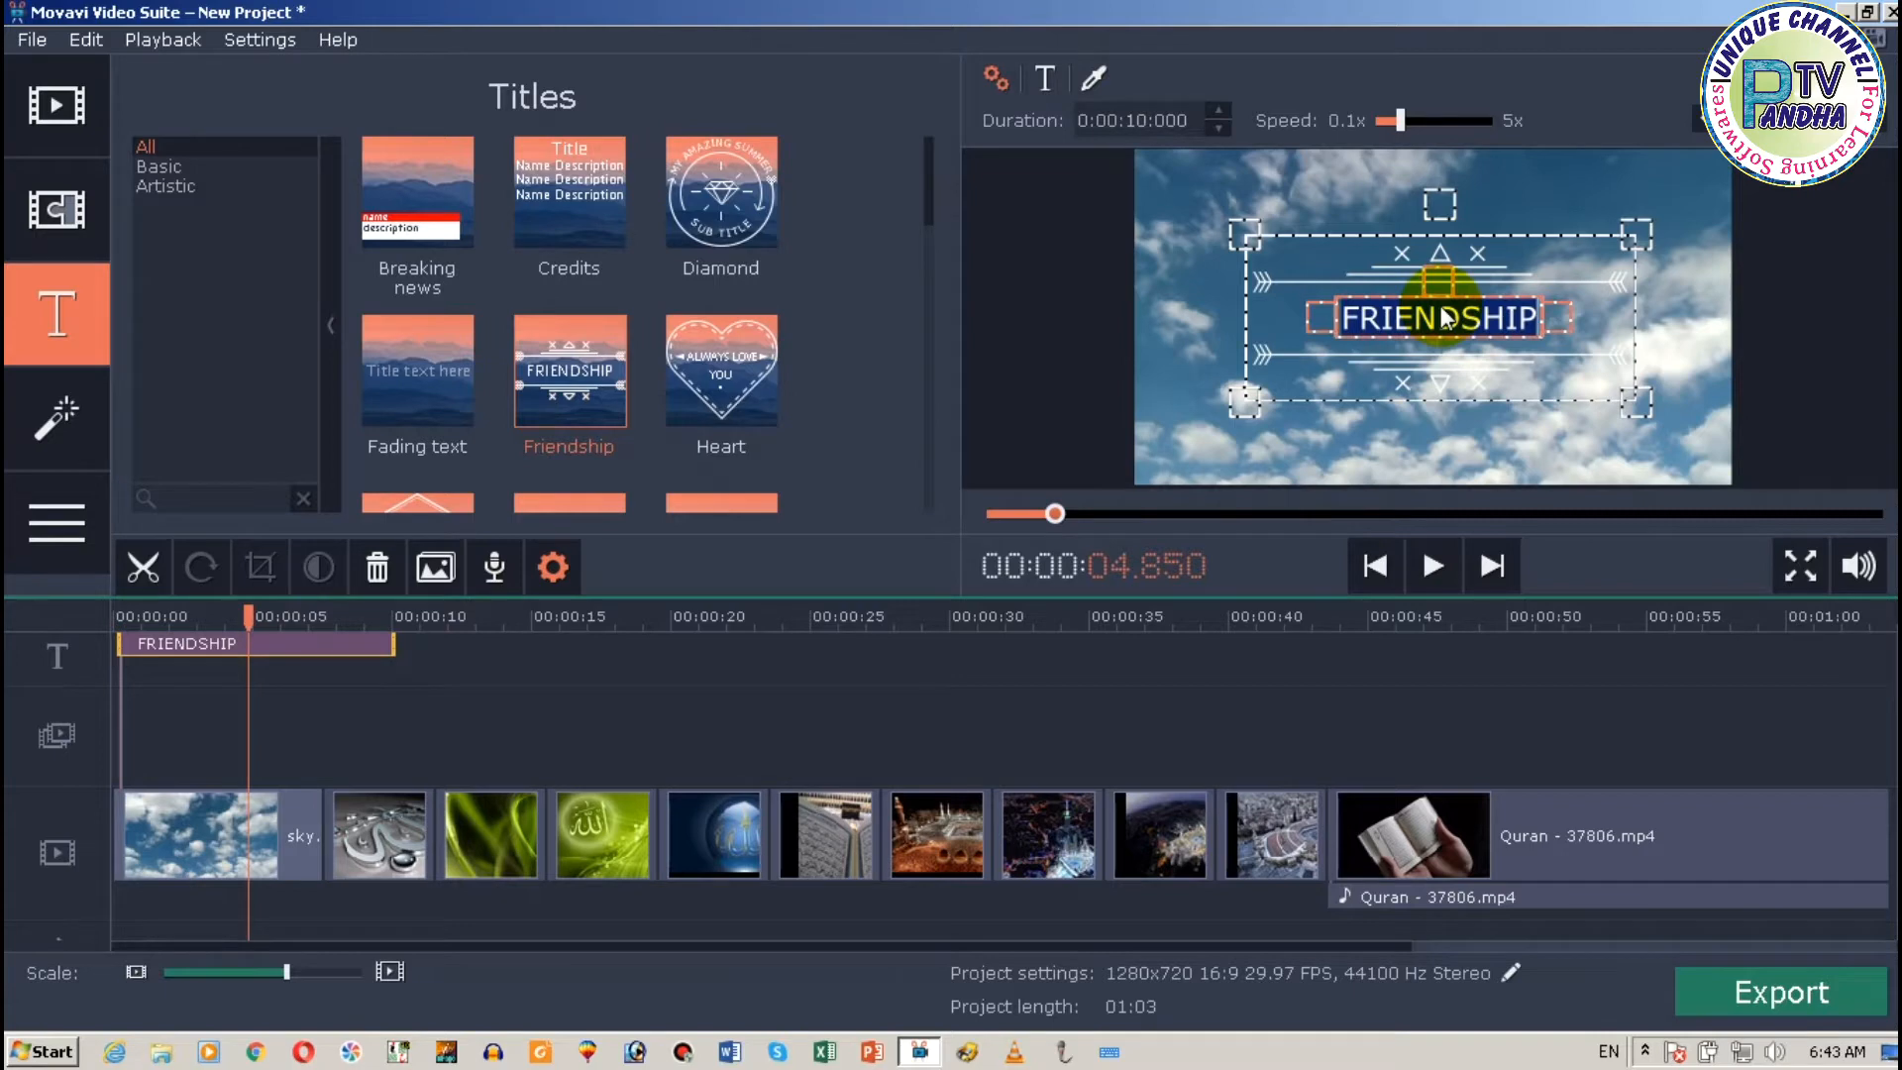
key("BackSpace")
key("alt+shift")
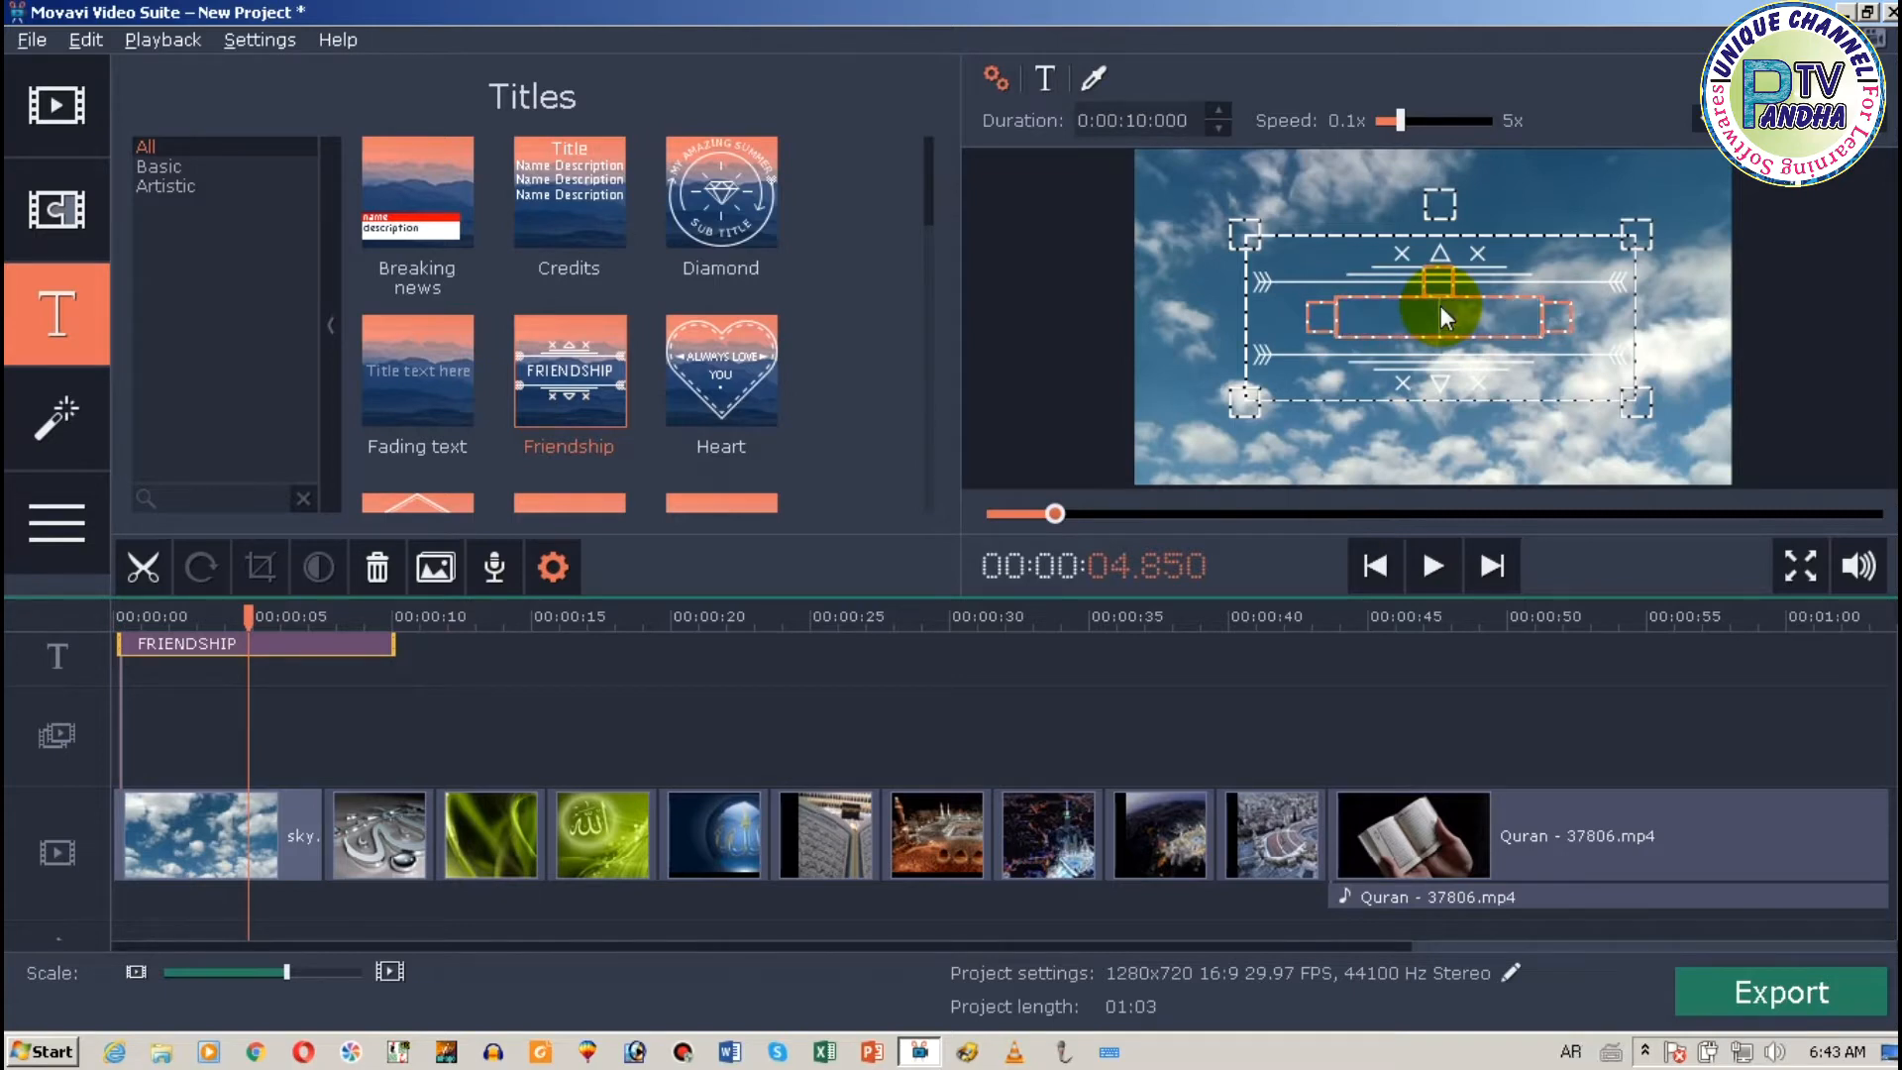
key("alt+shift")
type("الله تعالی کے نام")
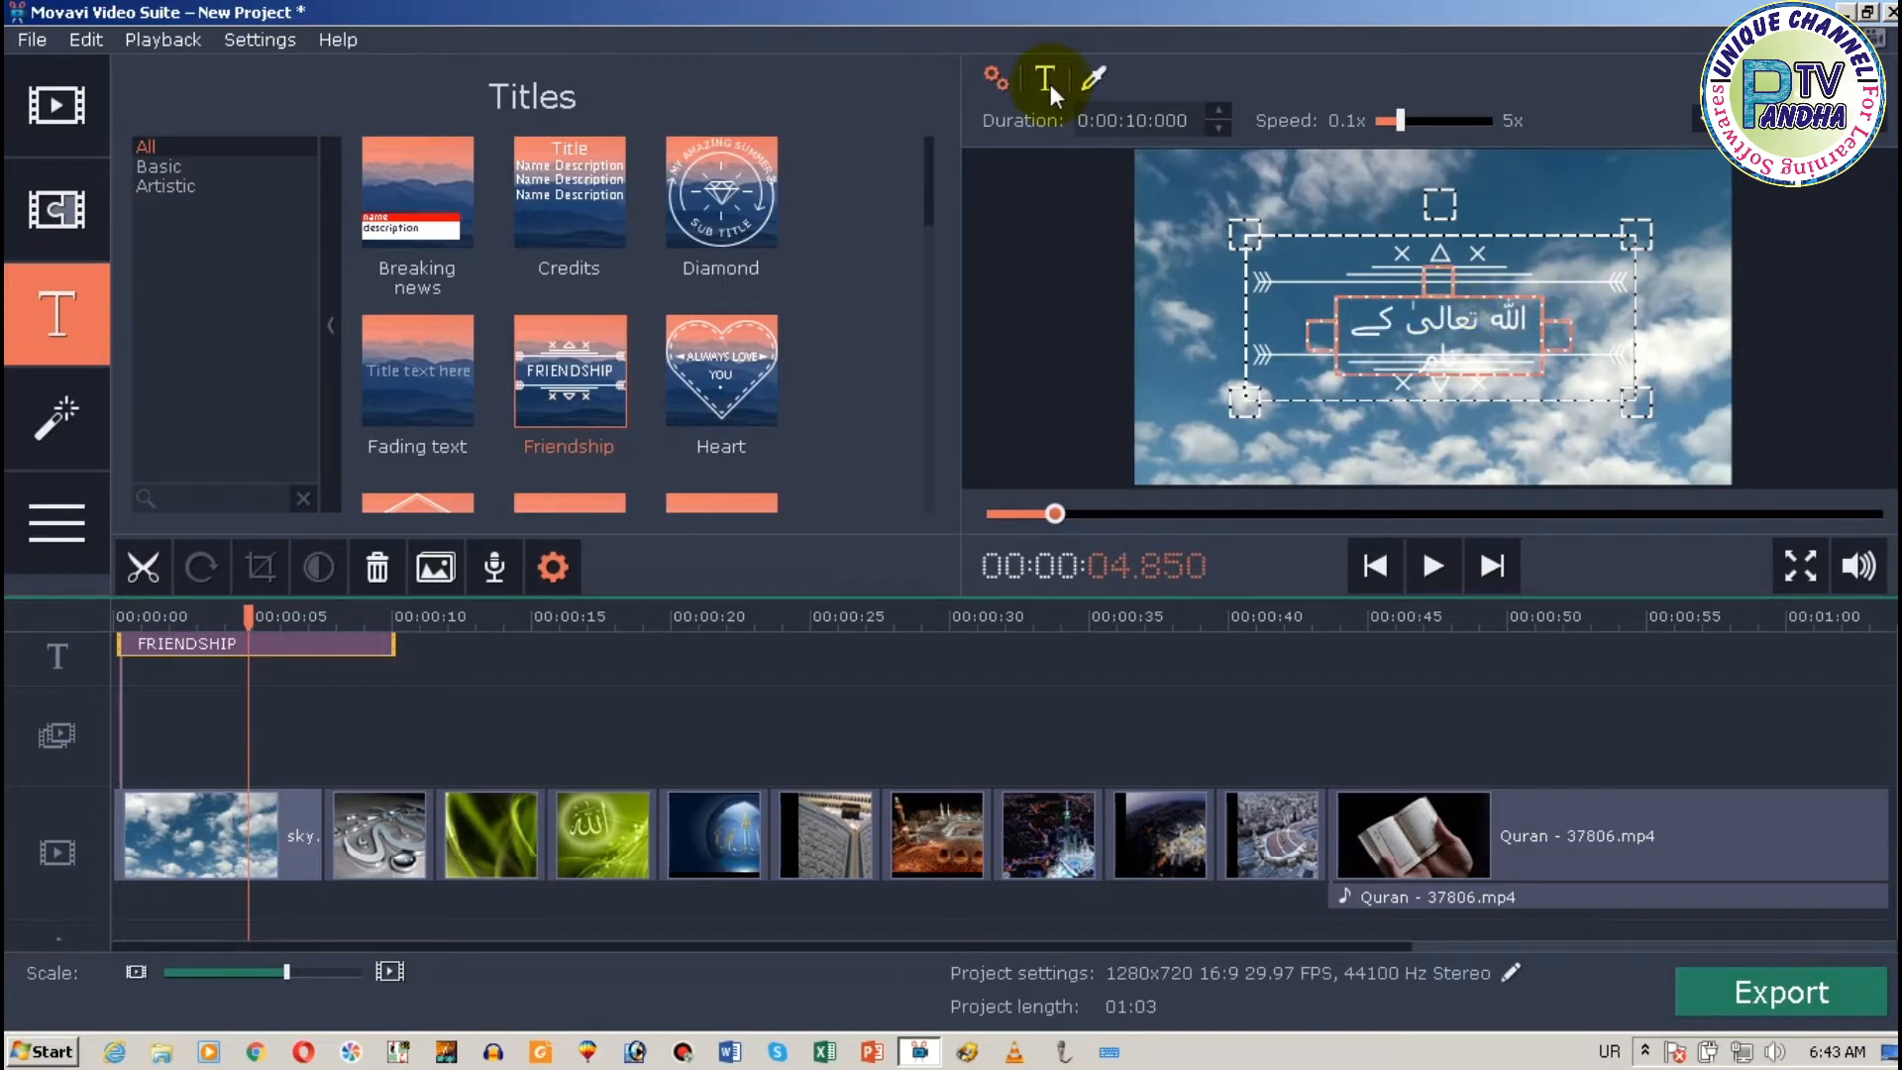
Set the font of the Urdu title text to Jameel Noori Nastaleeq
left_click(1047, 81)
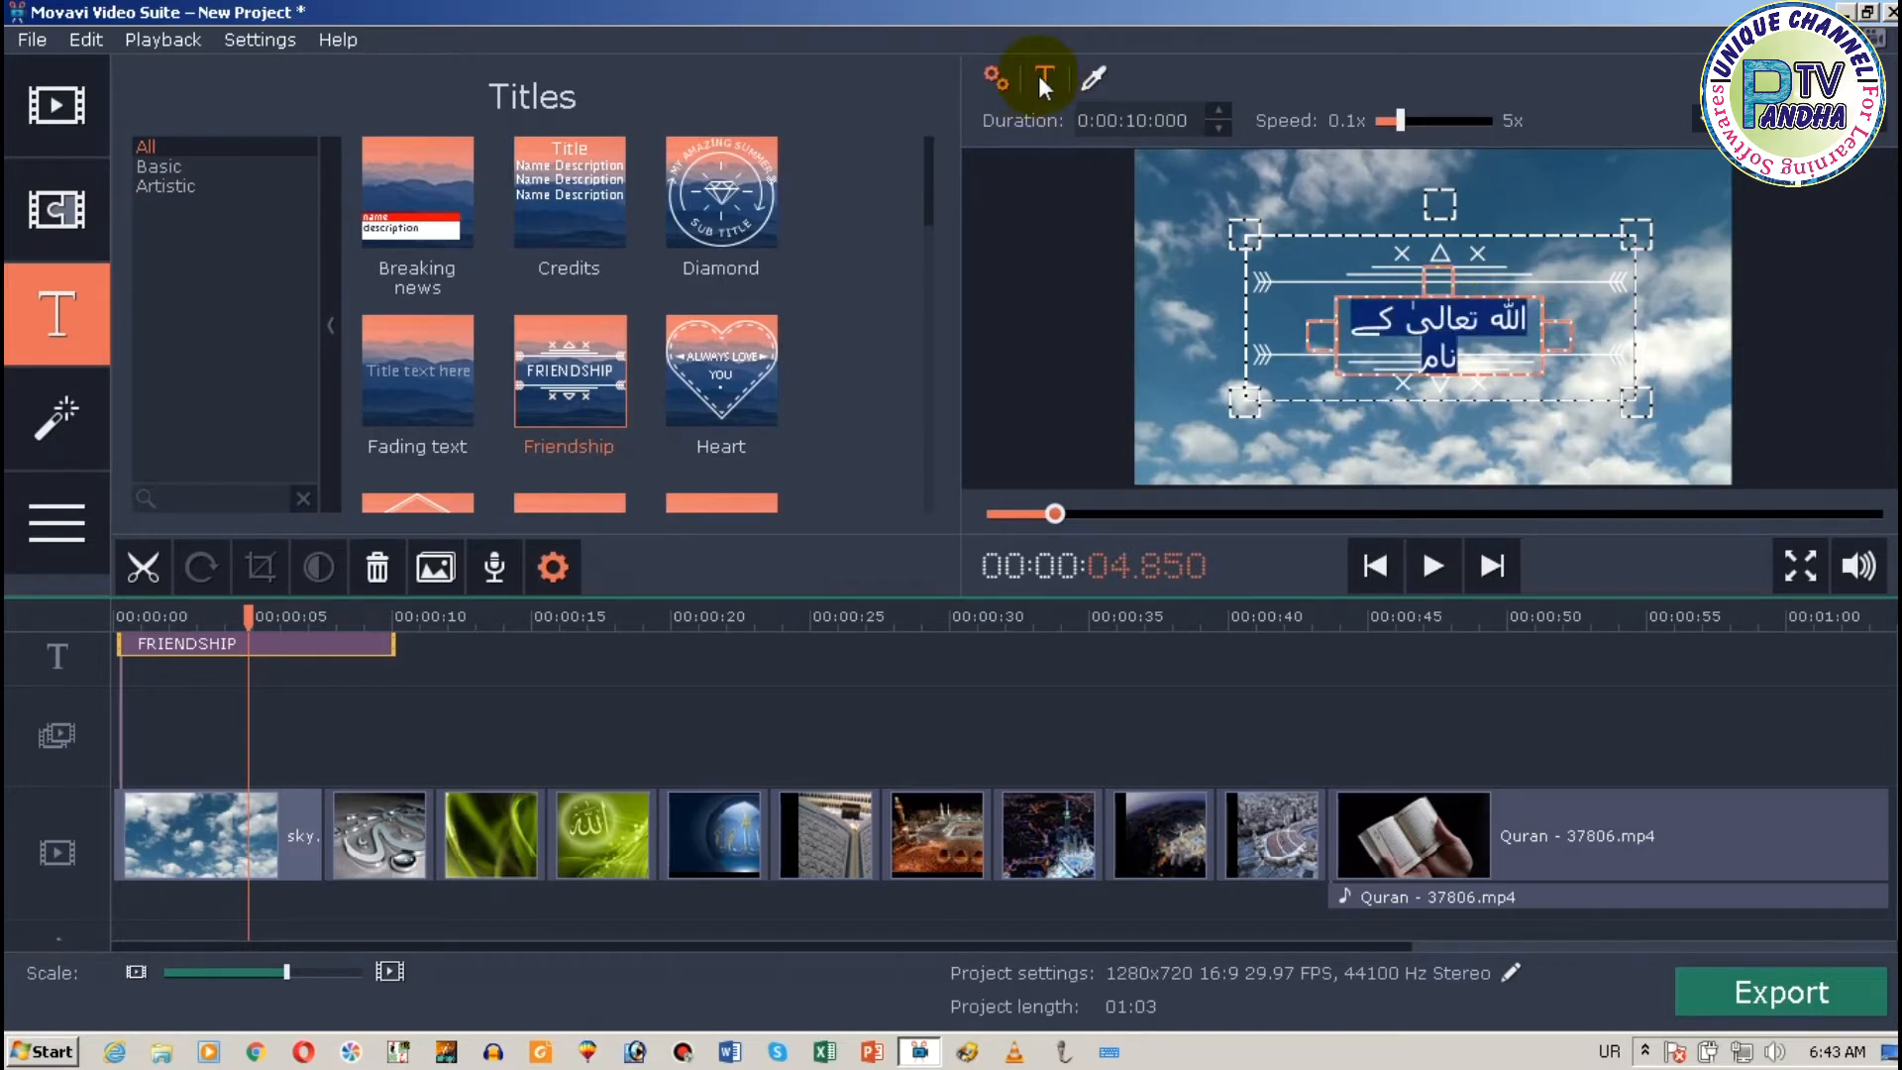
left_click(1050, 116)
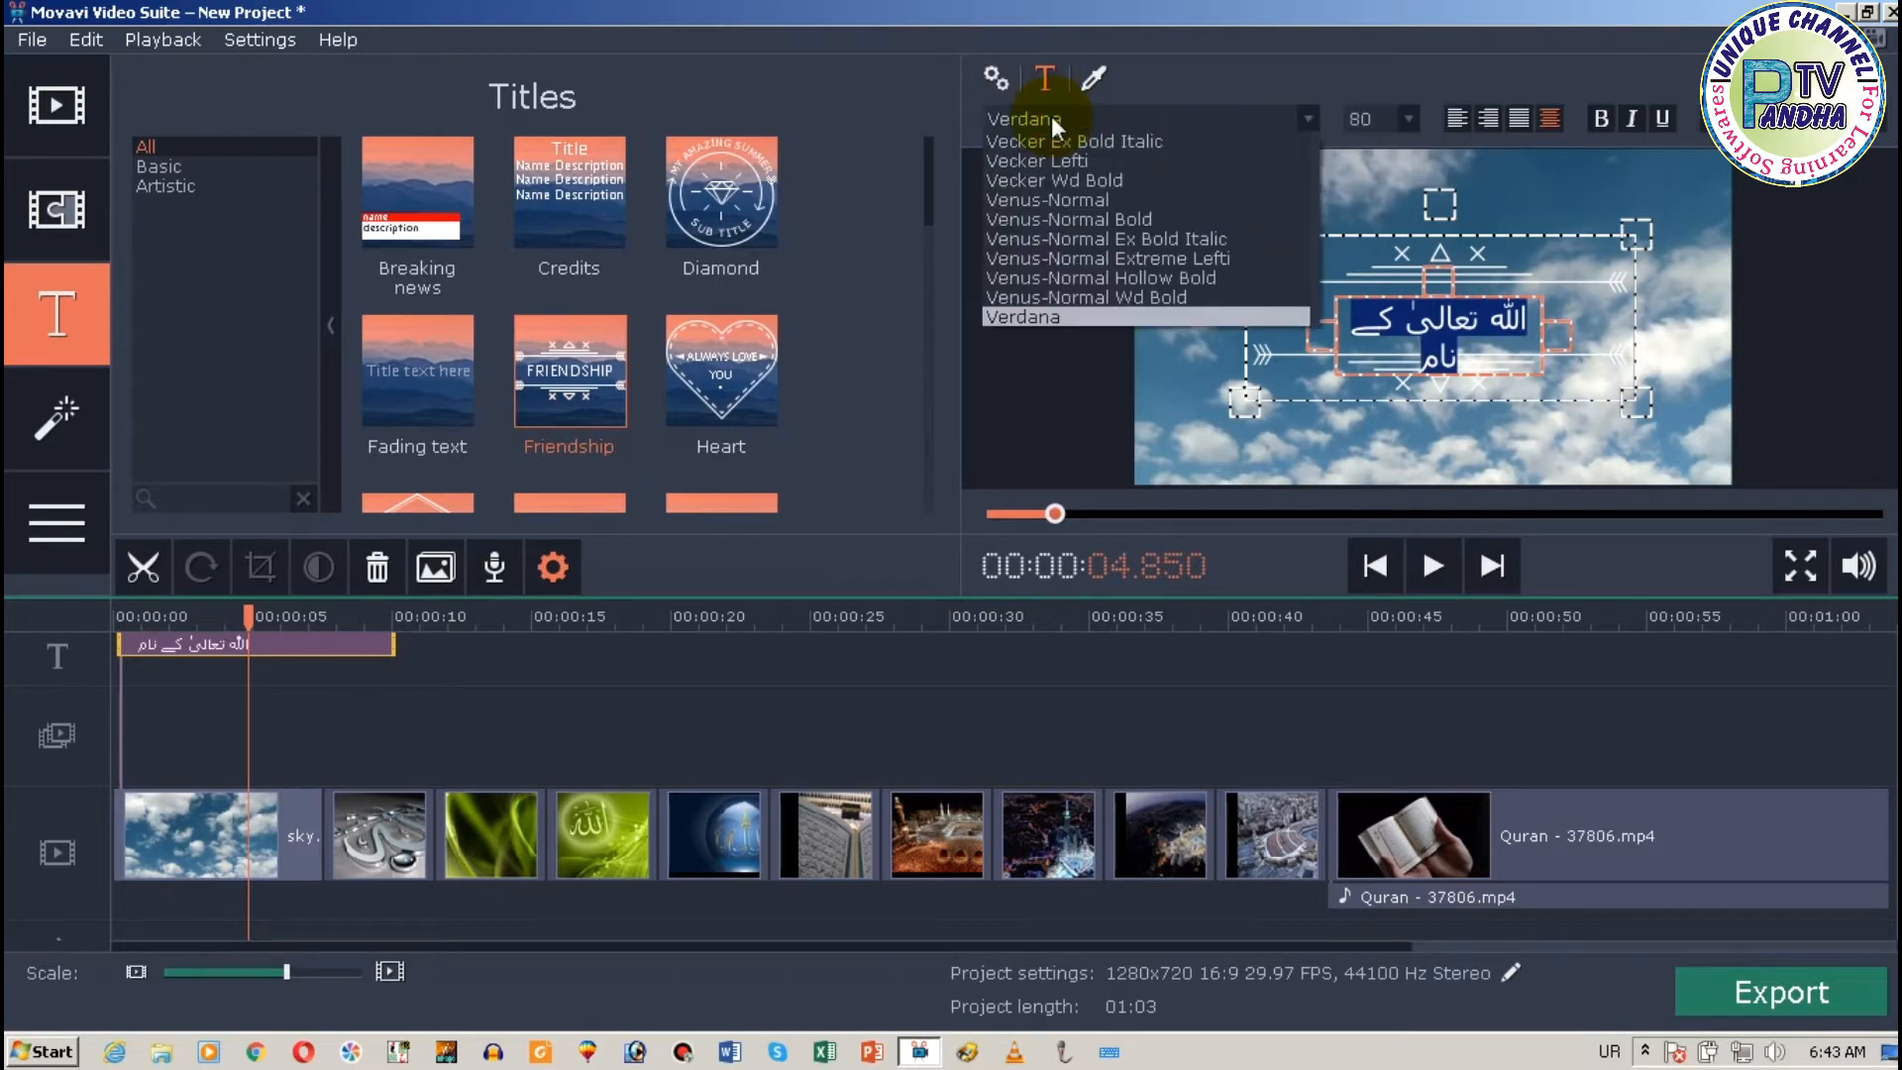
key("alt+shift")
type("jam")
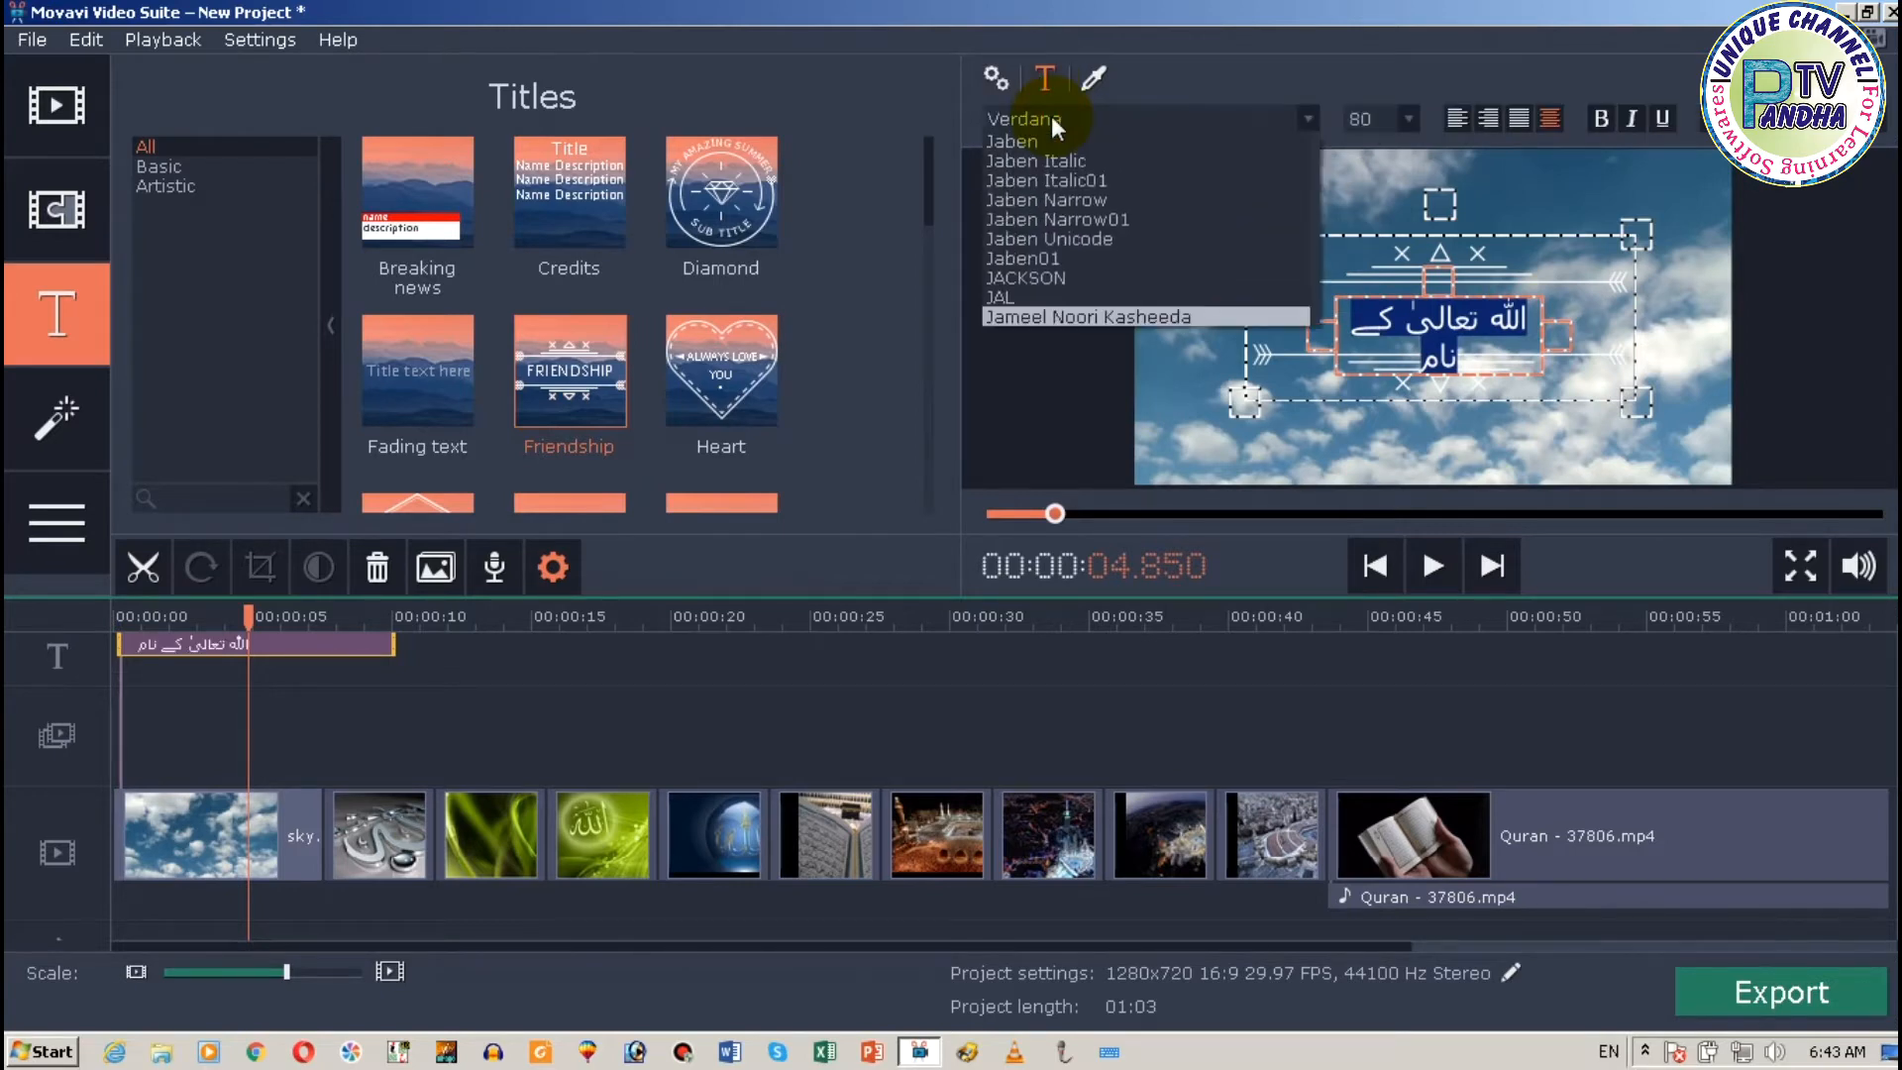
key("Down")
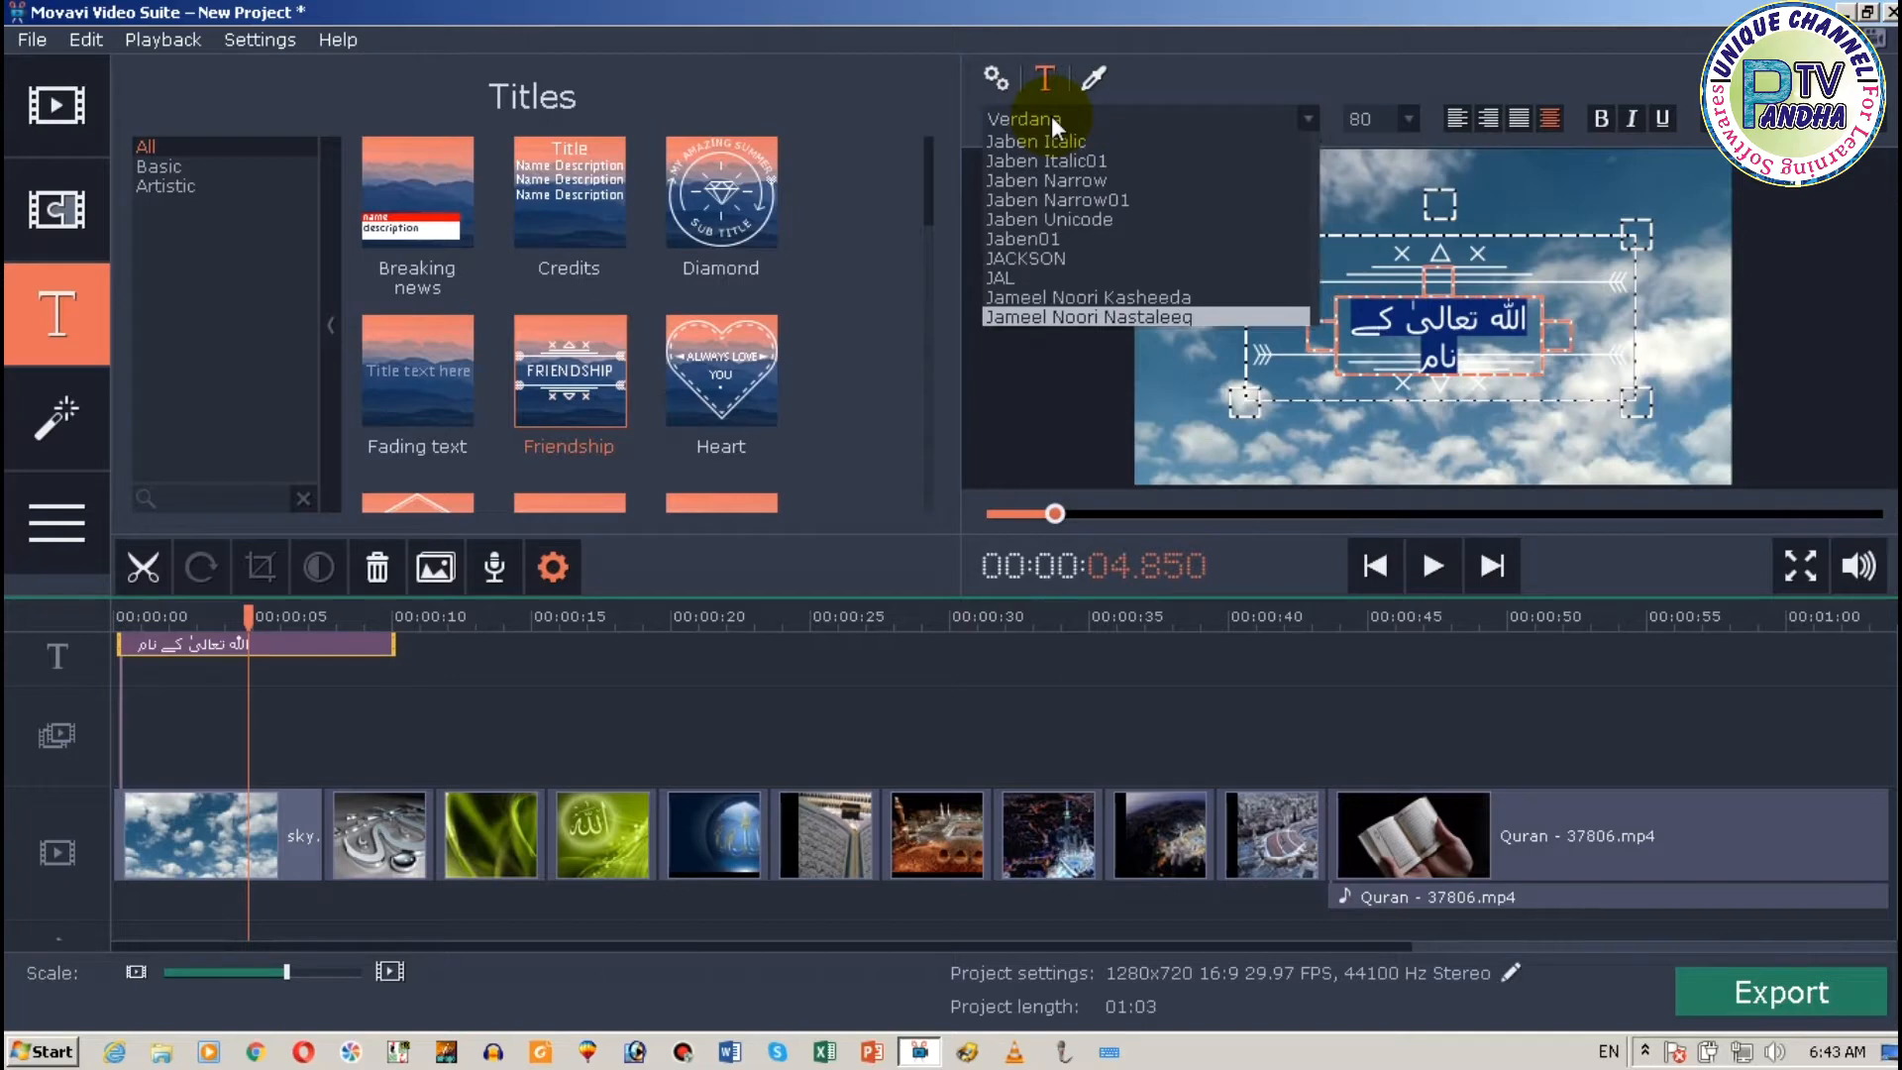
key("Return")
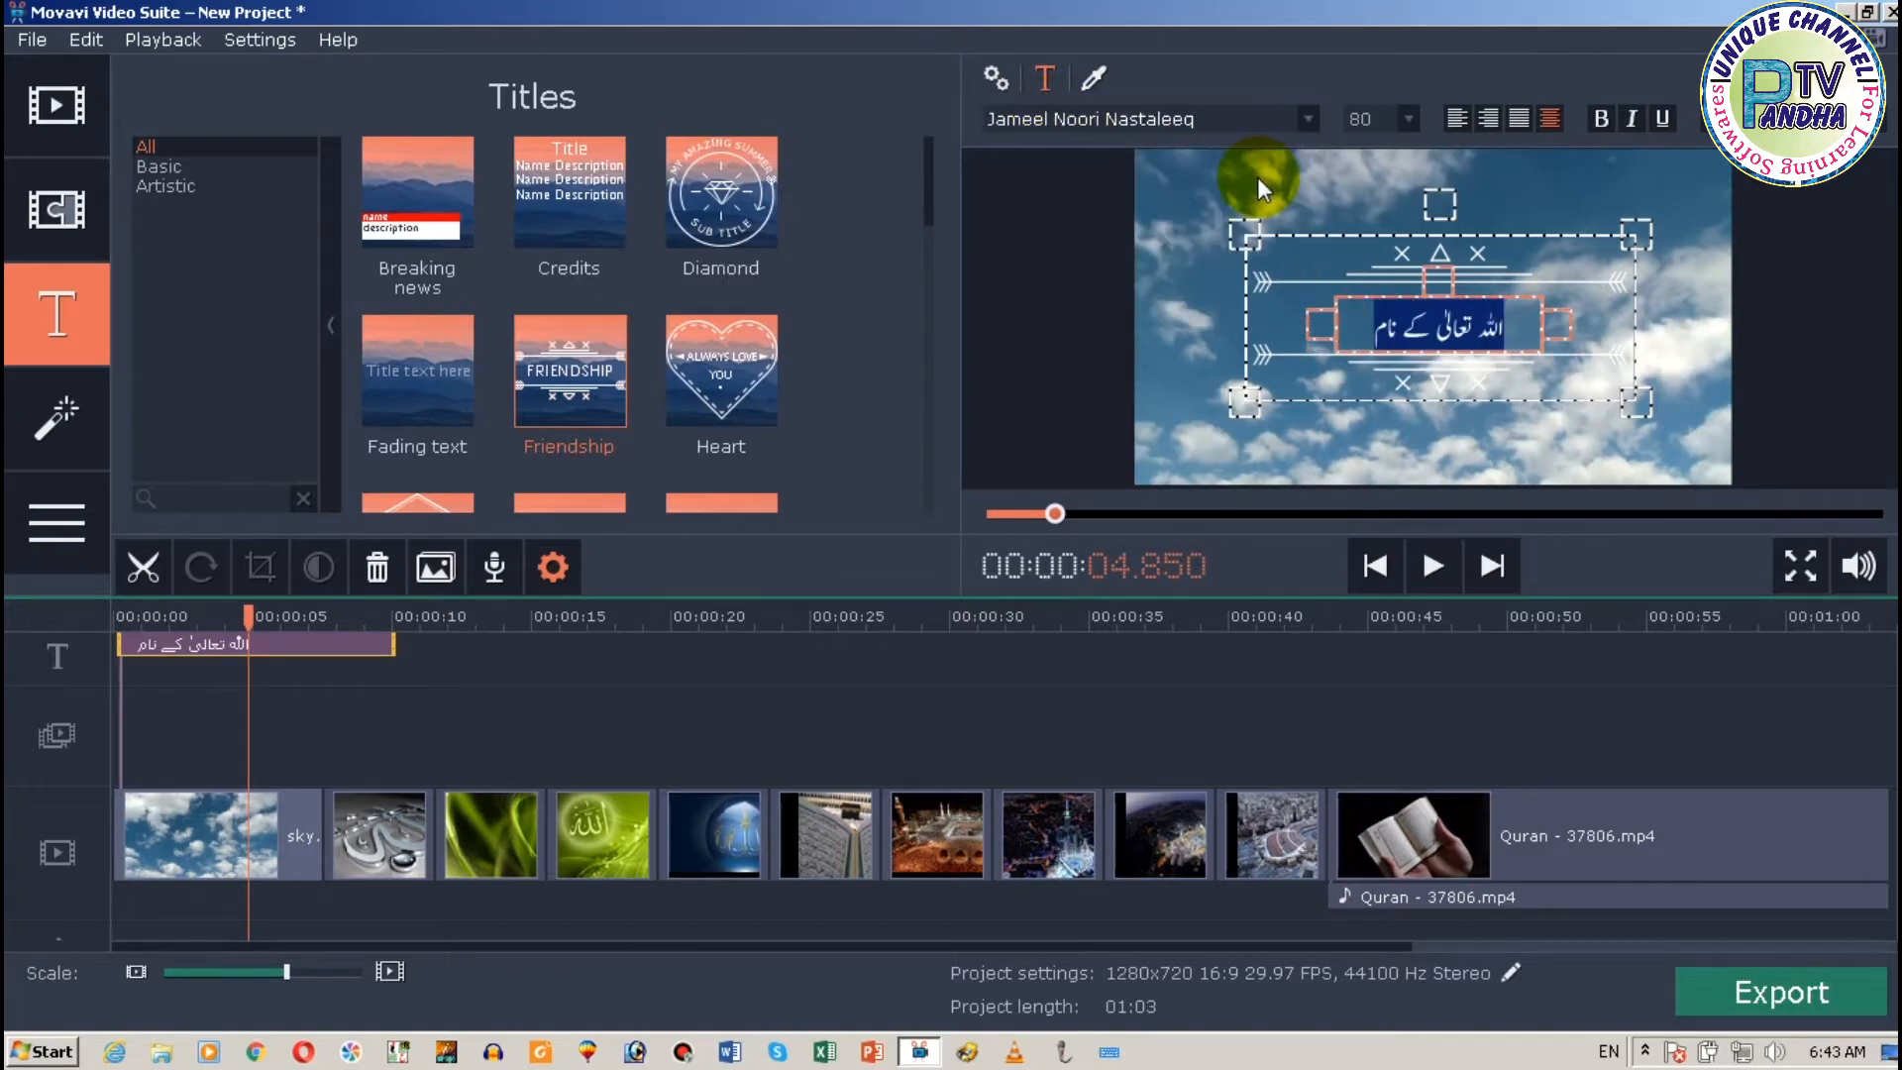
Change the Urdu title text's colour to bright blue (#00c8f8) and close title editing
left_click(1092, 75)
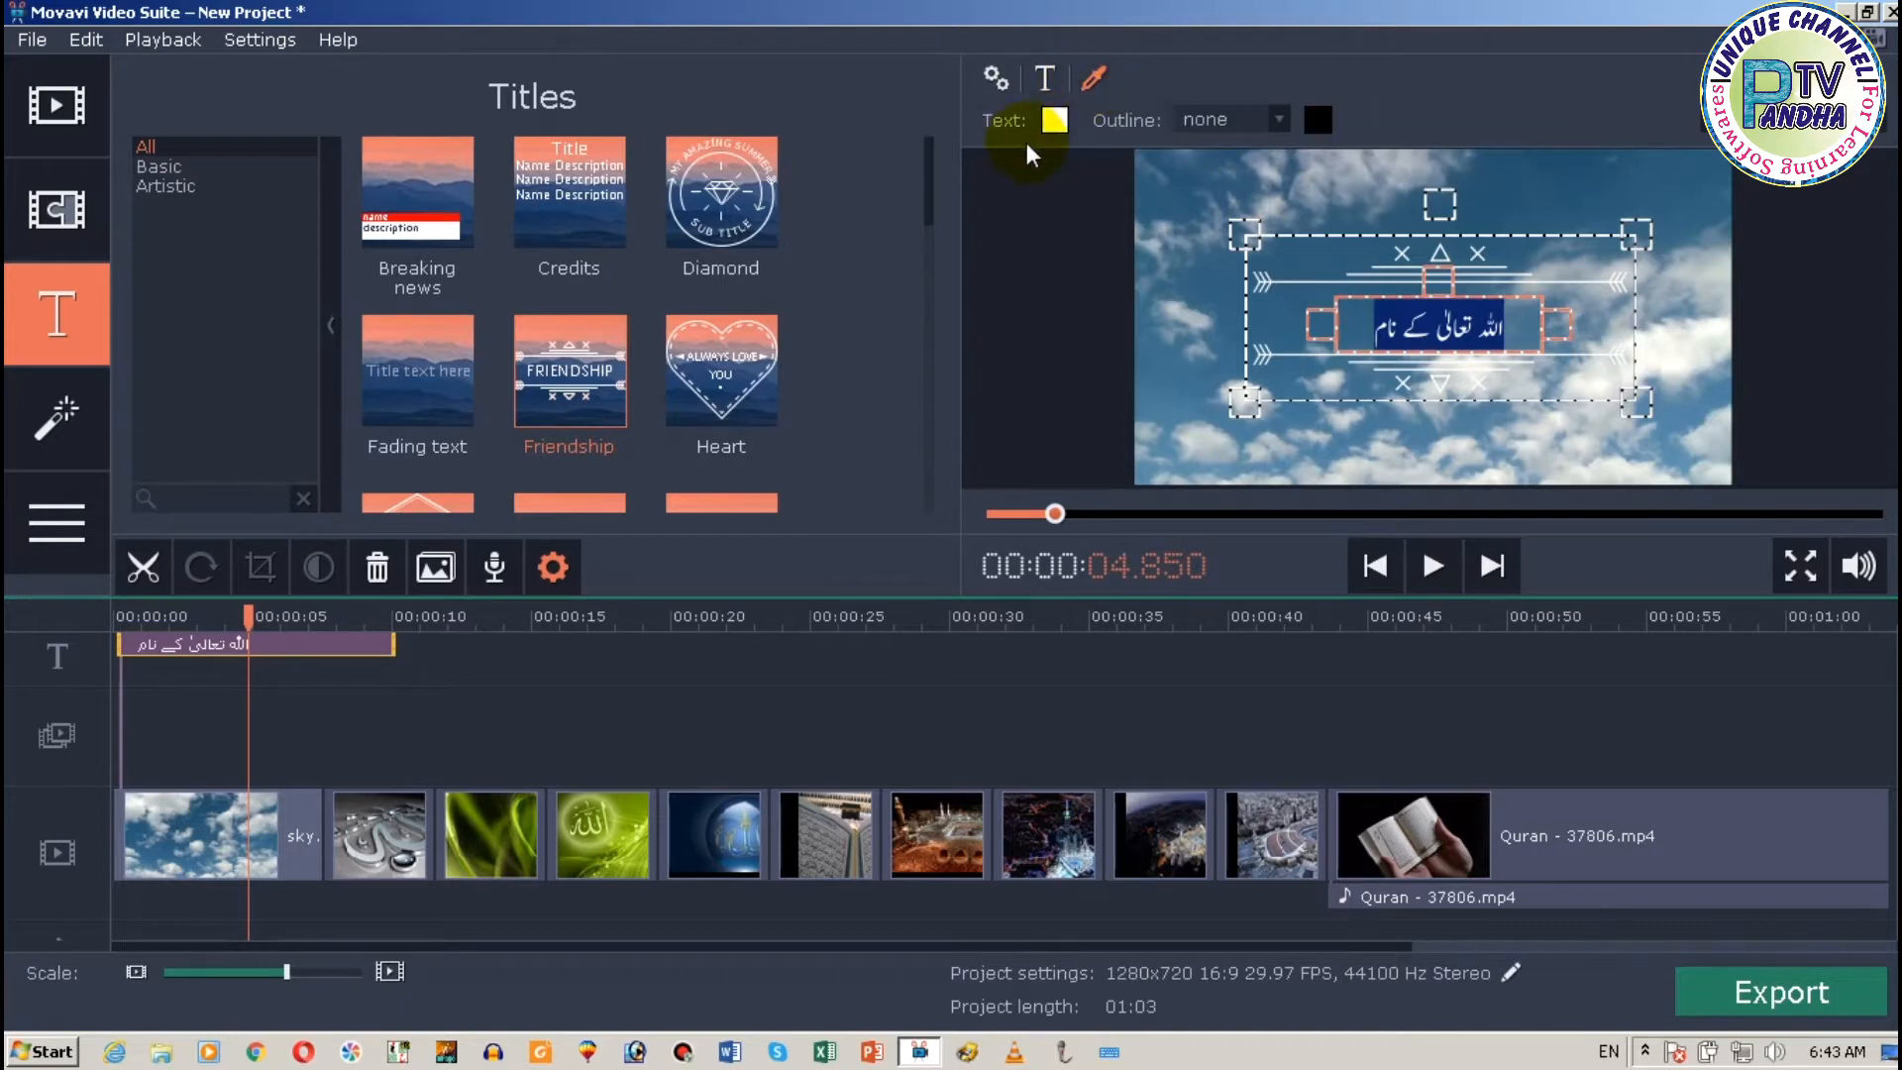
left_click(1057, 123)
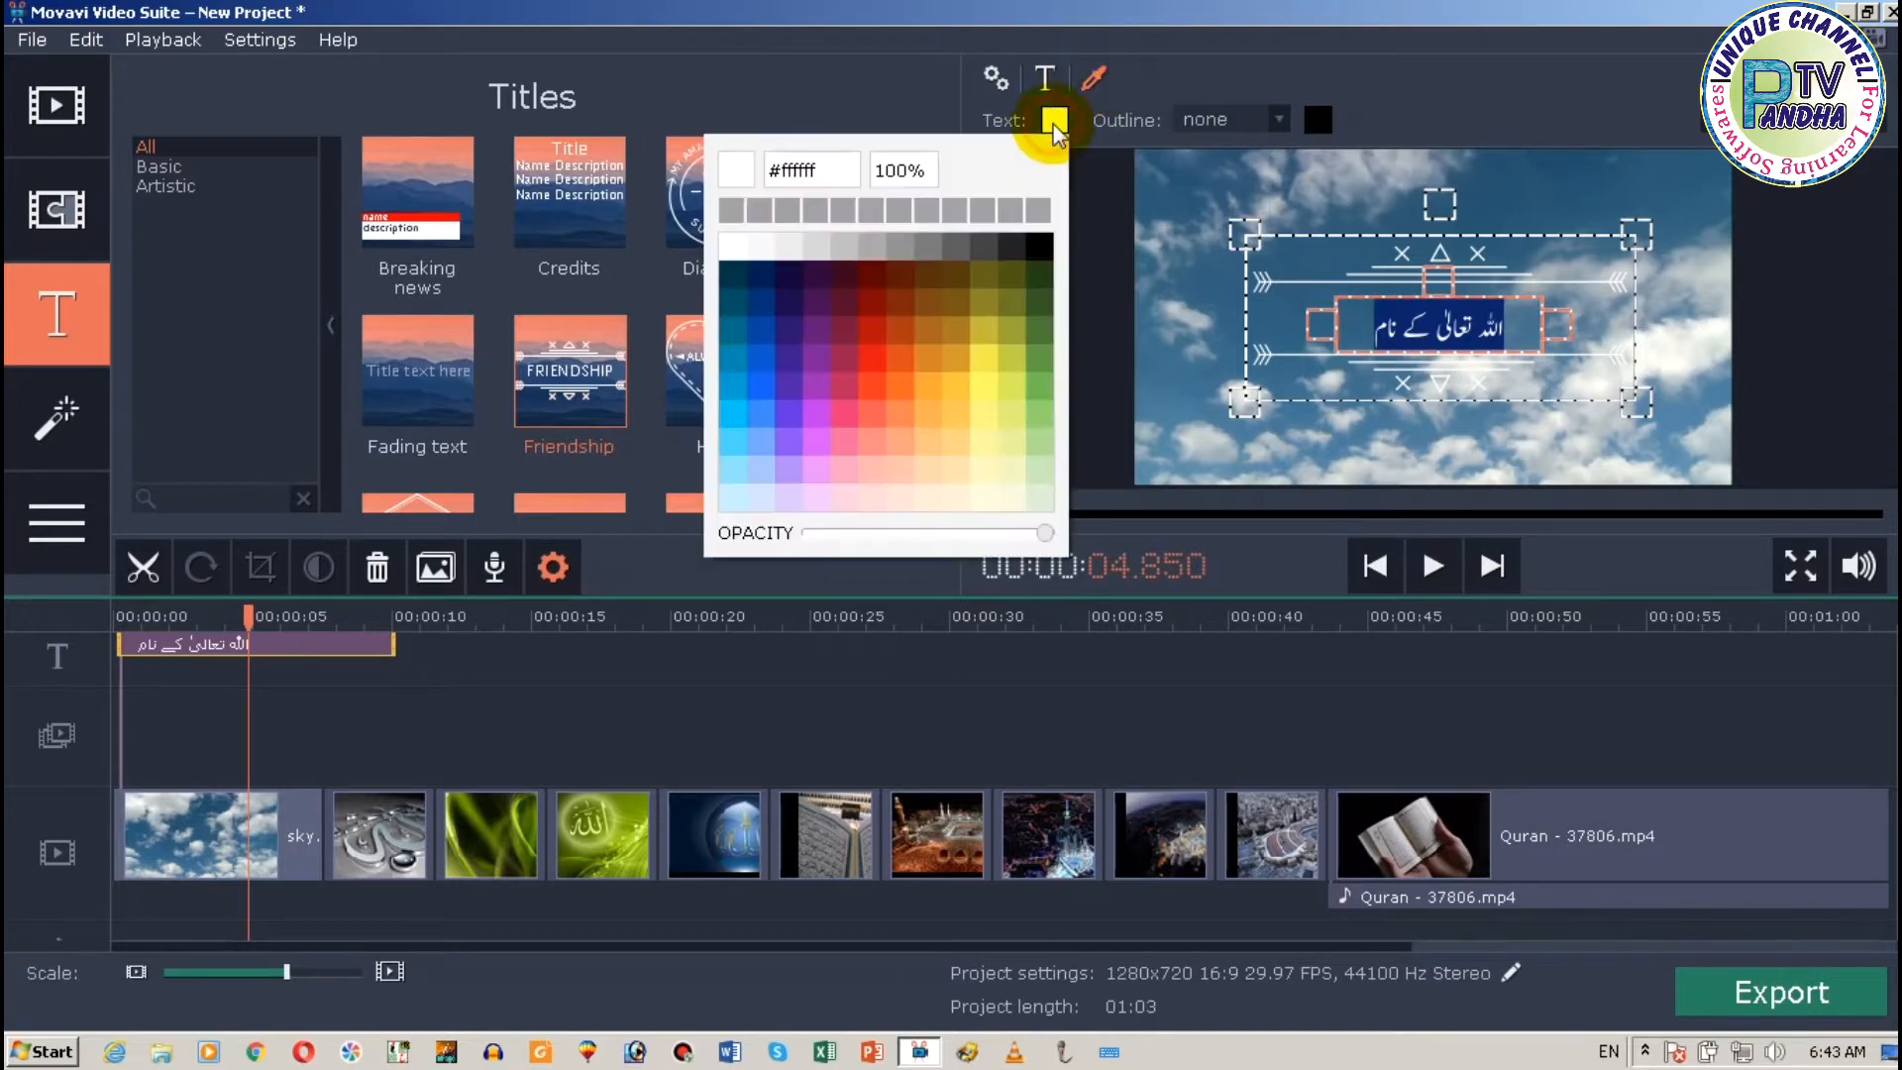
left_click(735, 410)
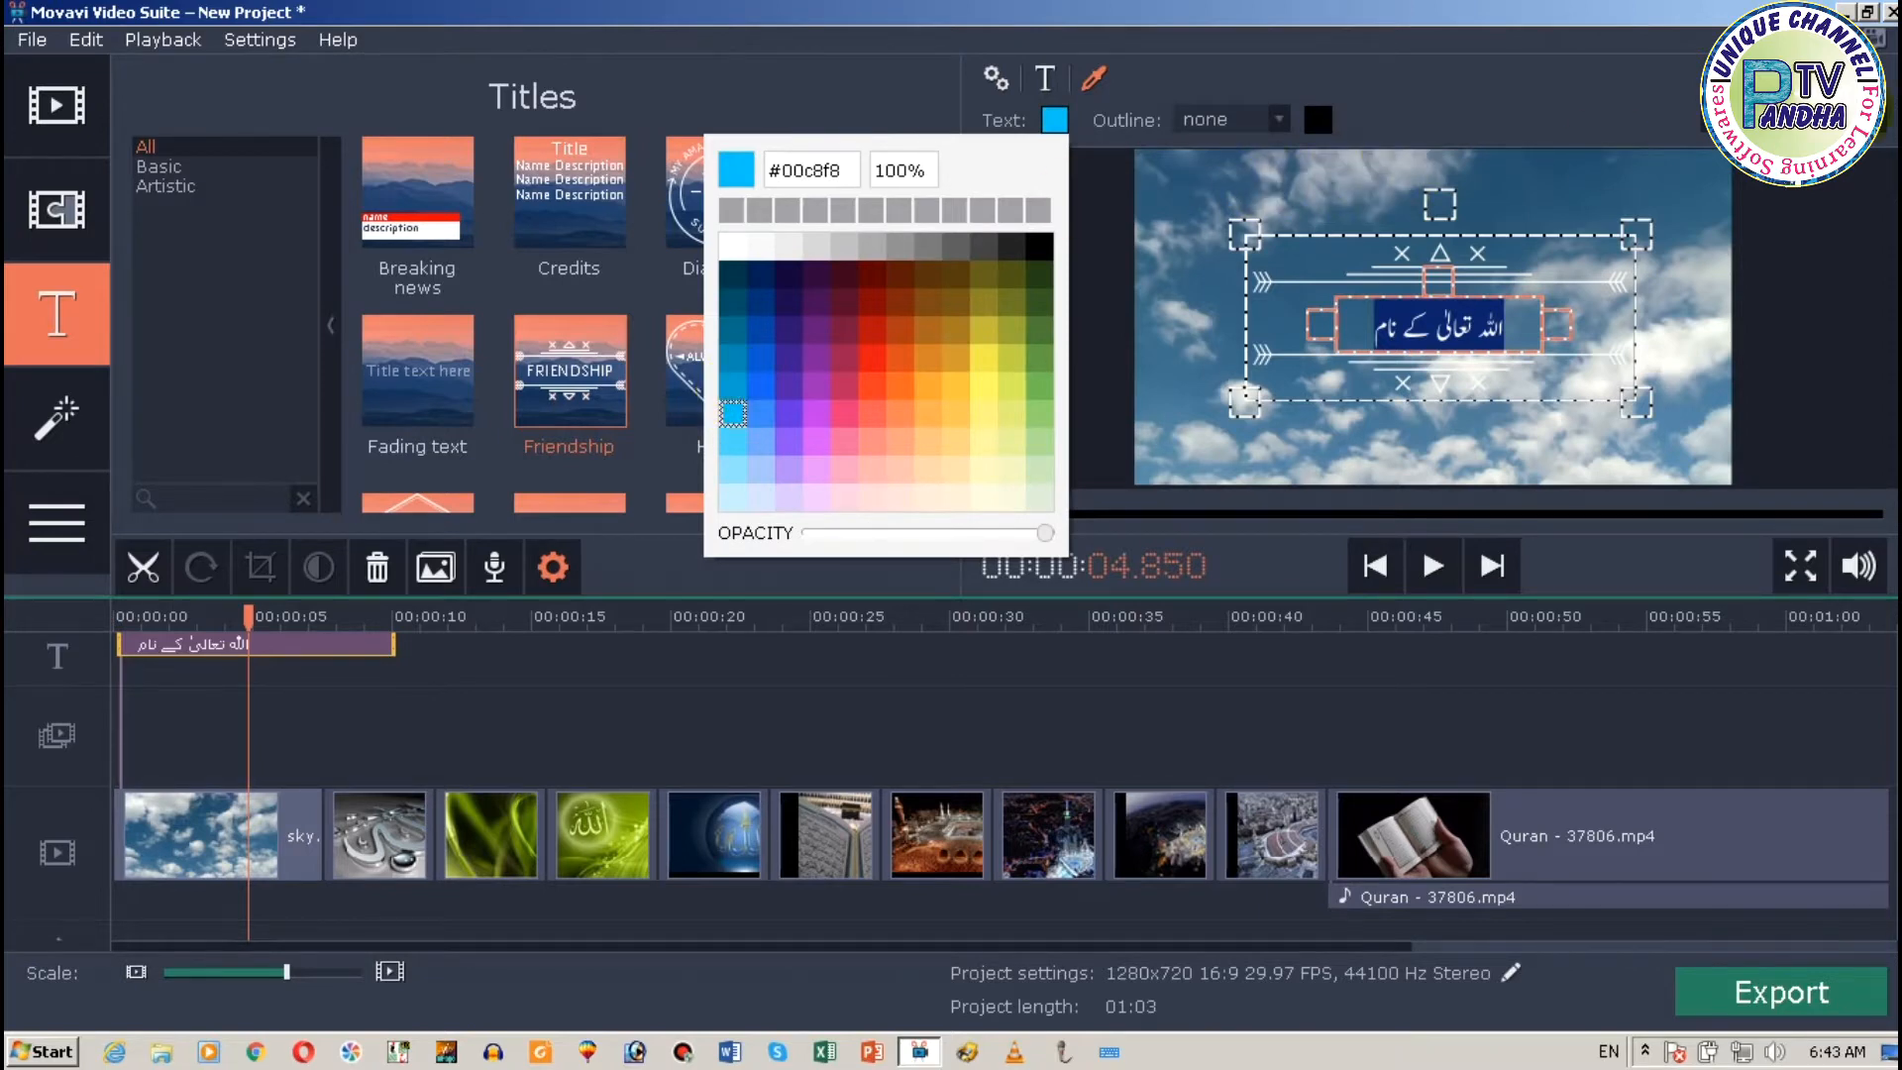
left_click(1402, 231)
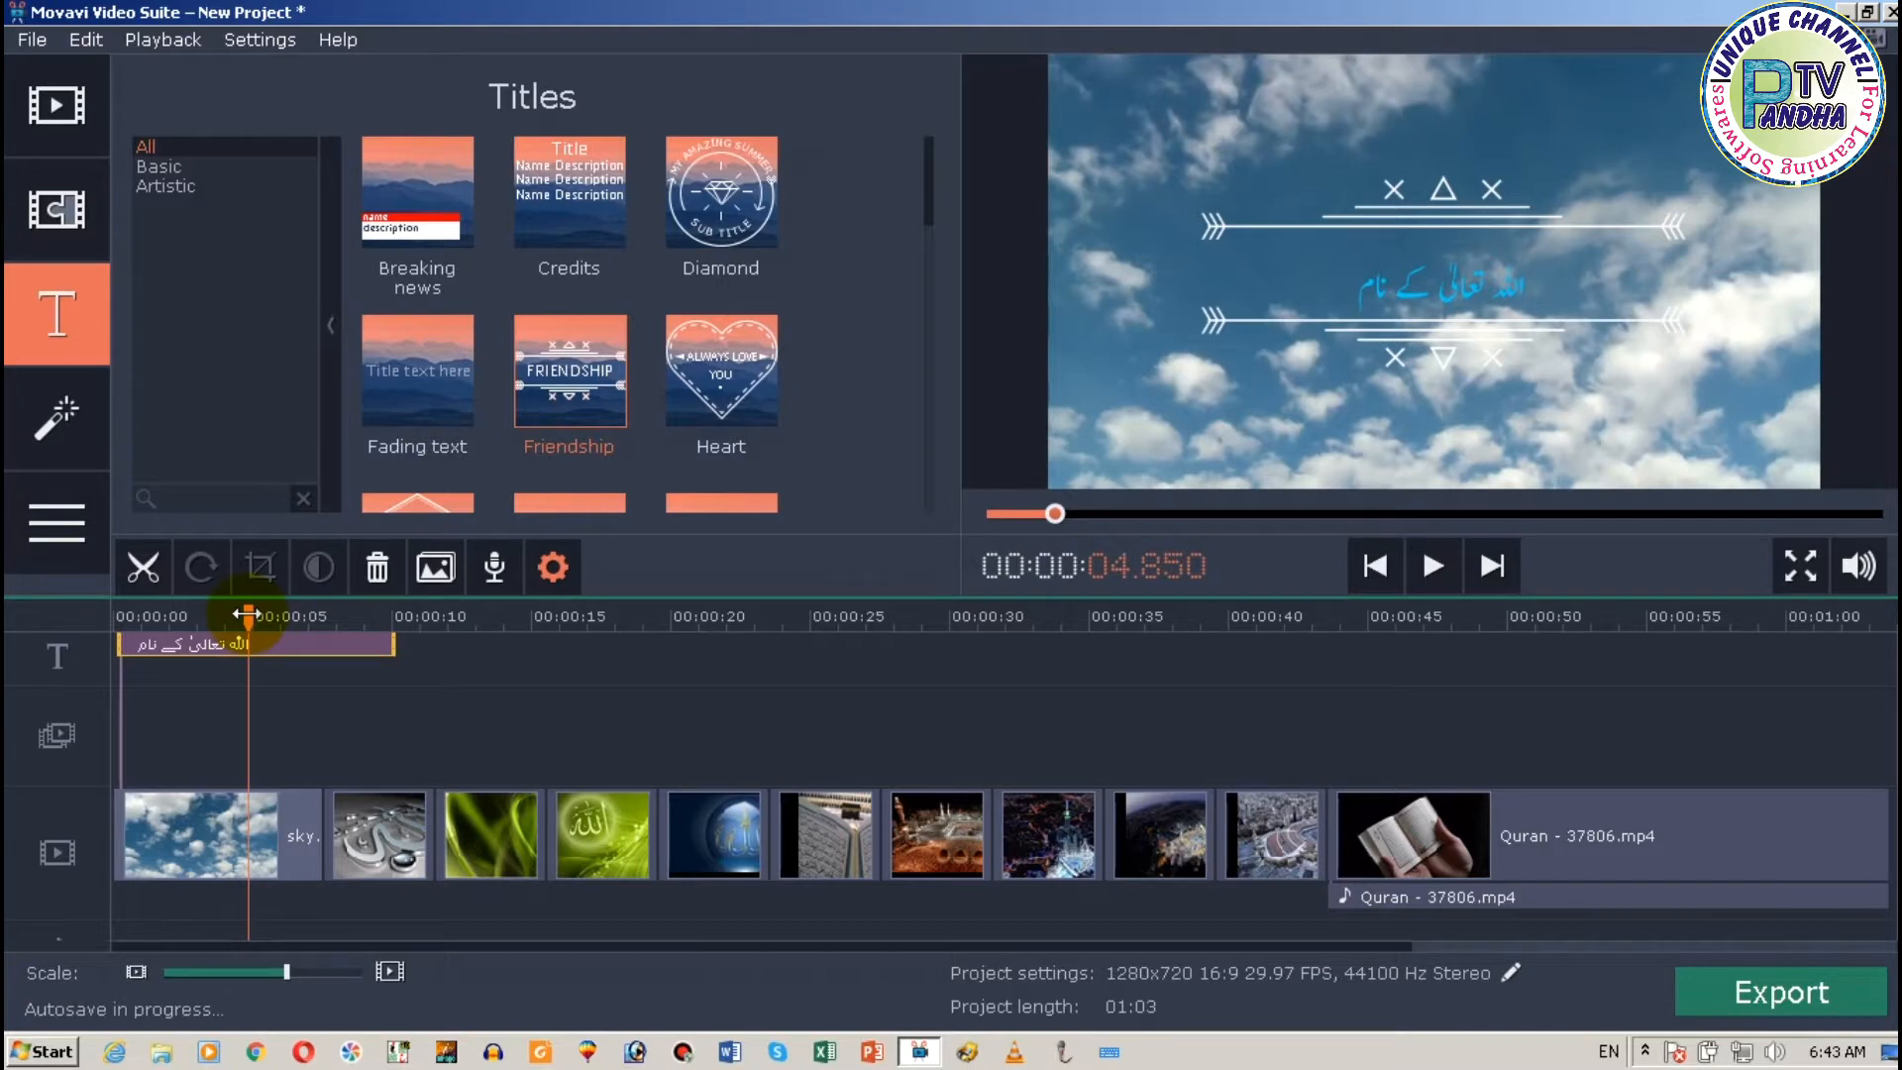
Shorten the title clip to end with the clouds clip, and play back the timeline from the start
left_click_drag(395, 642, 320, 645)
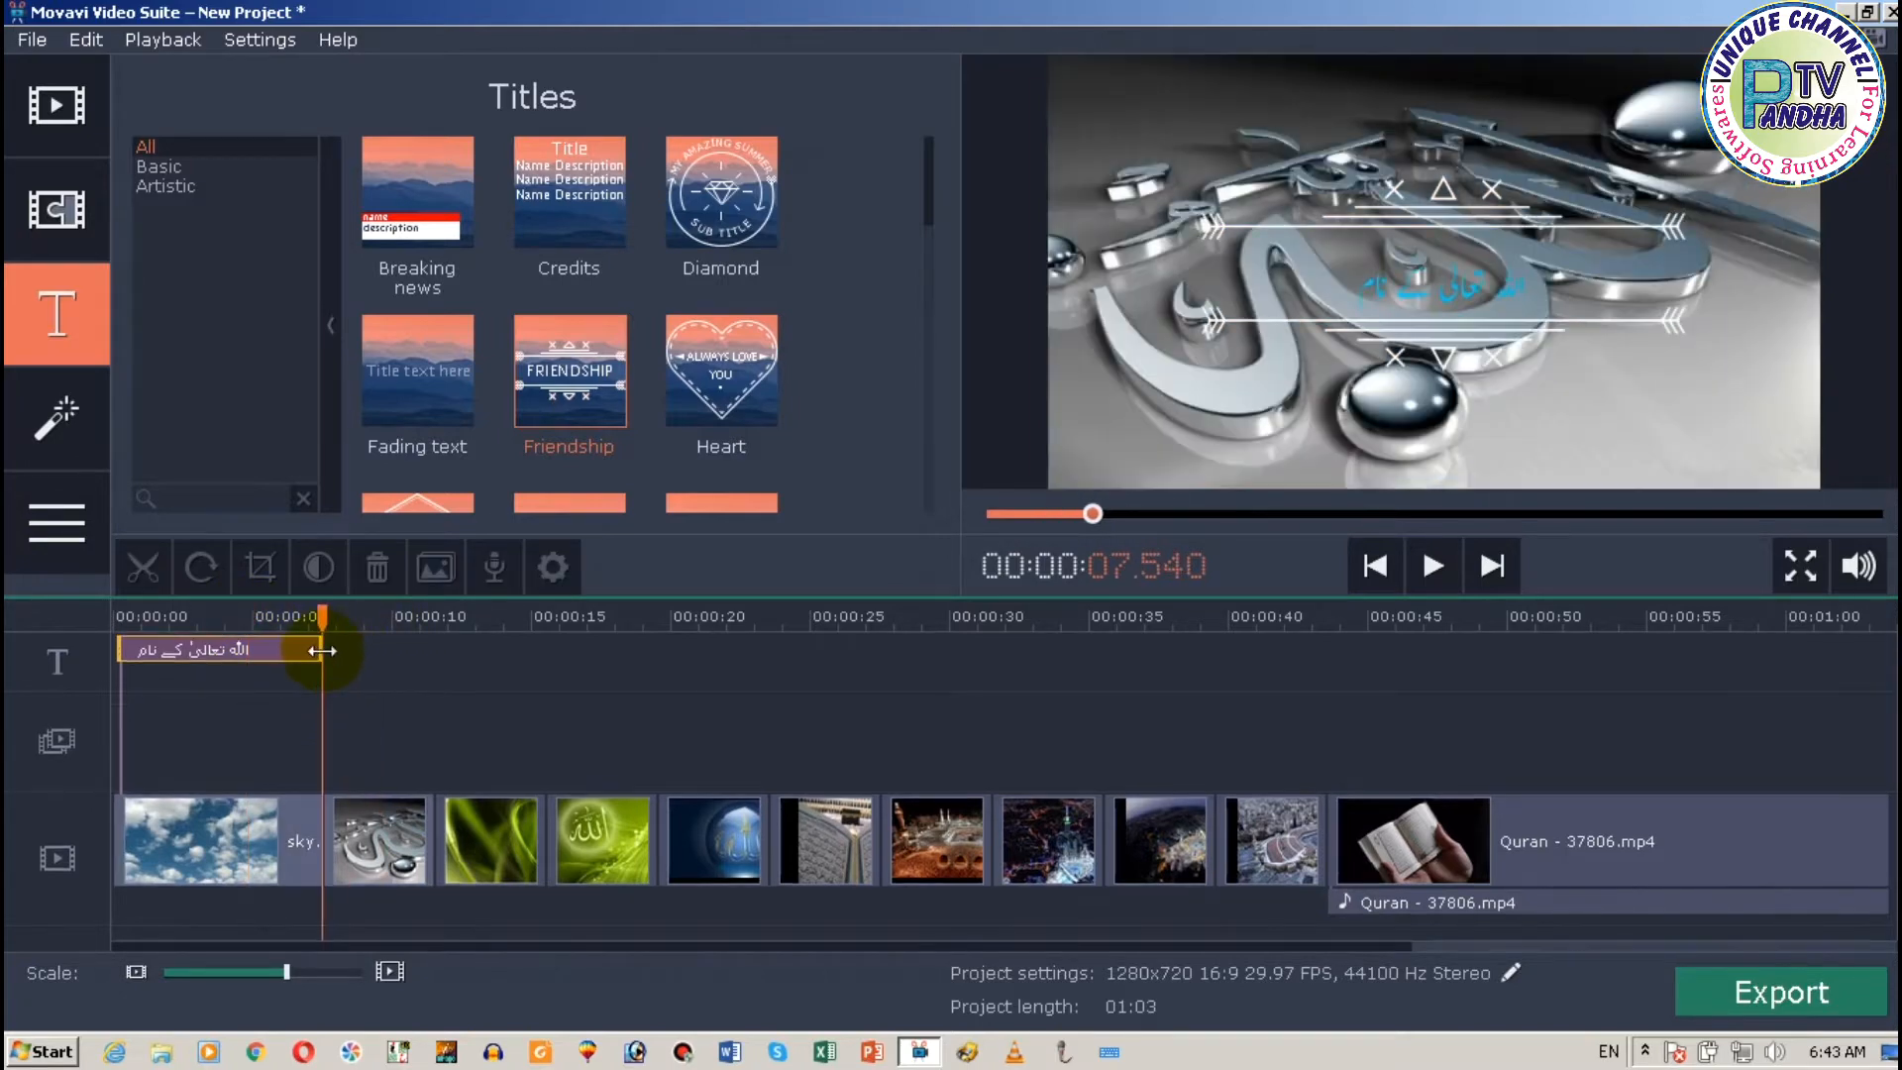
left_click(138, 643)
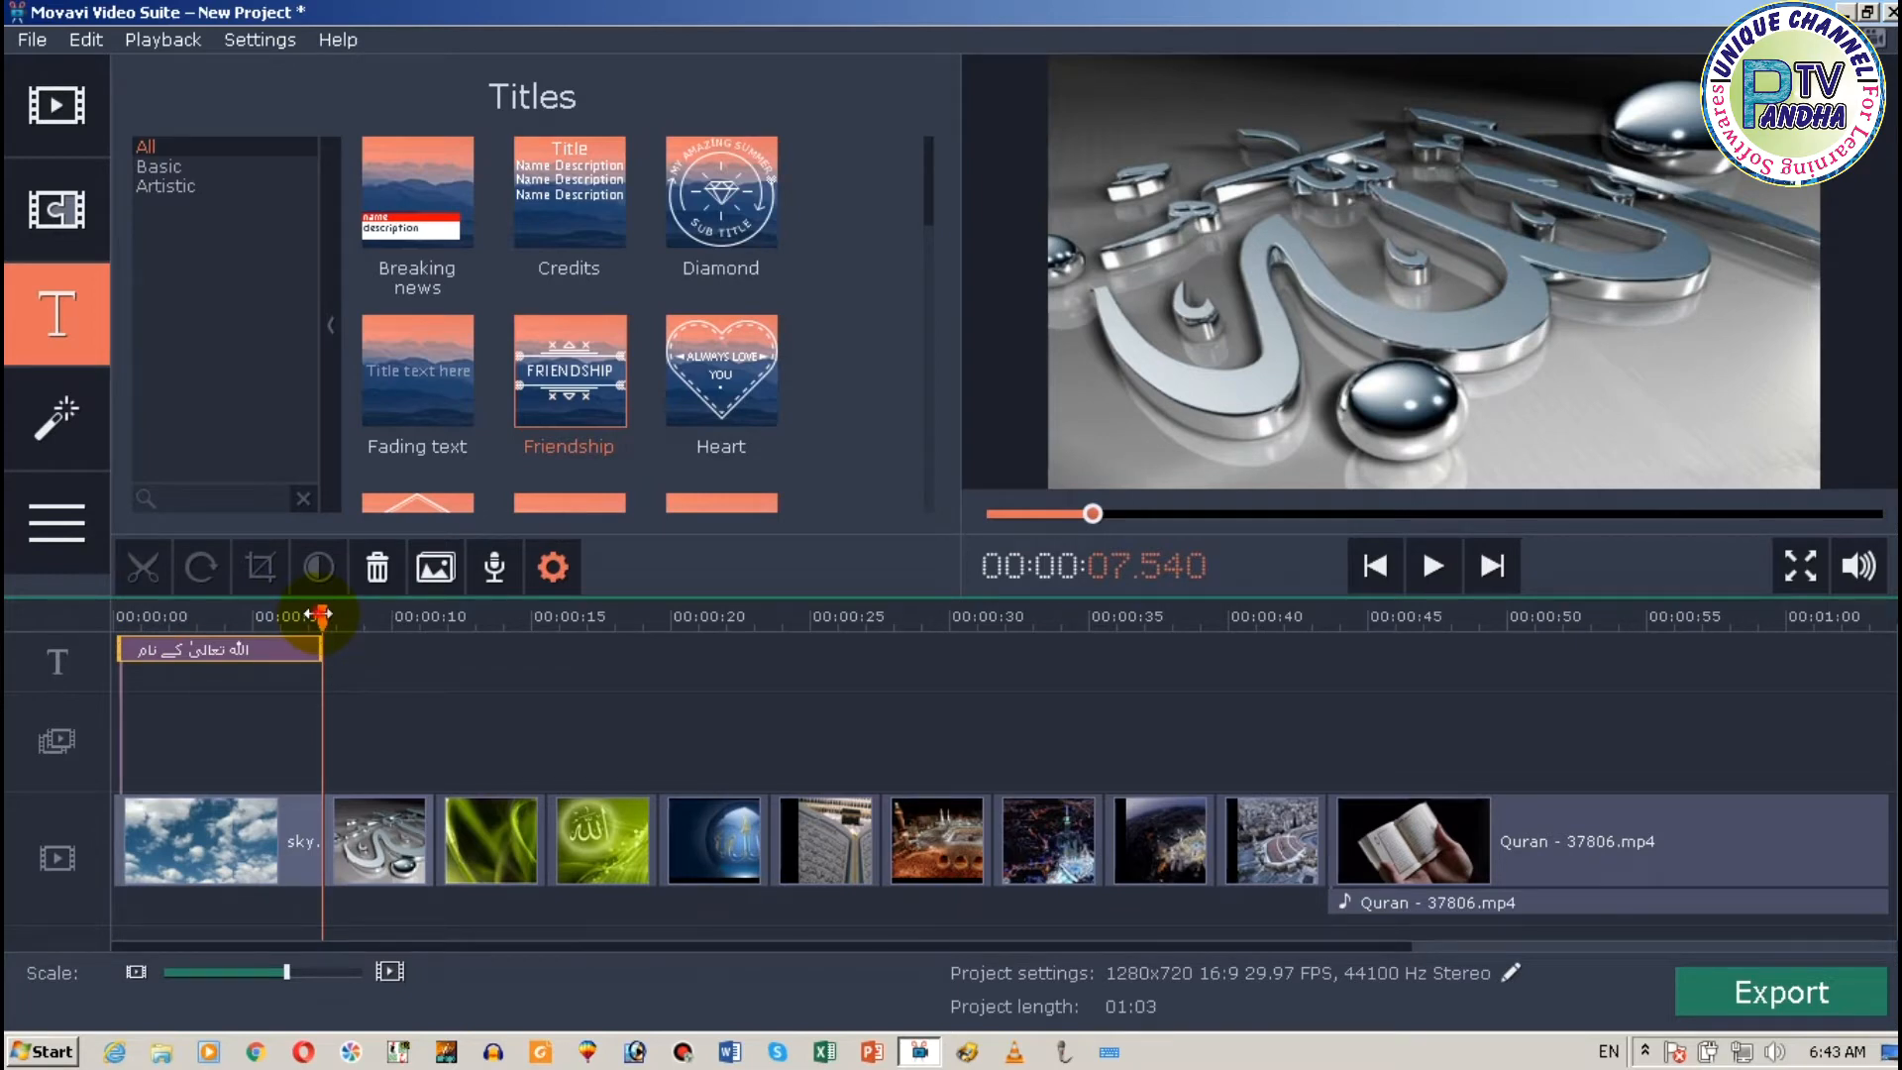
left_click_drag(318, 613, 55, 601)
key("space")
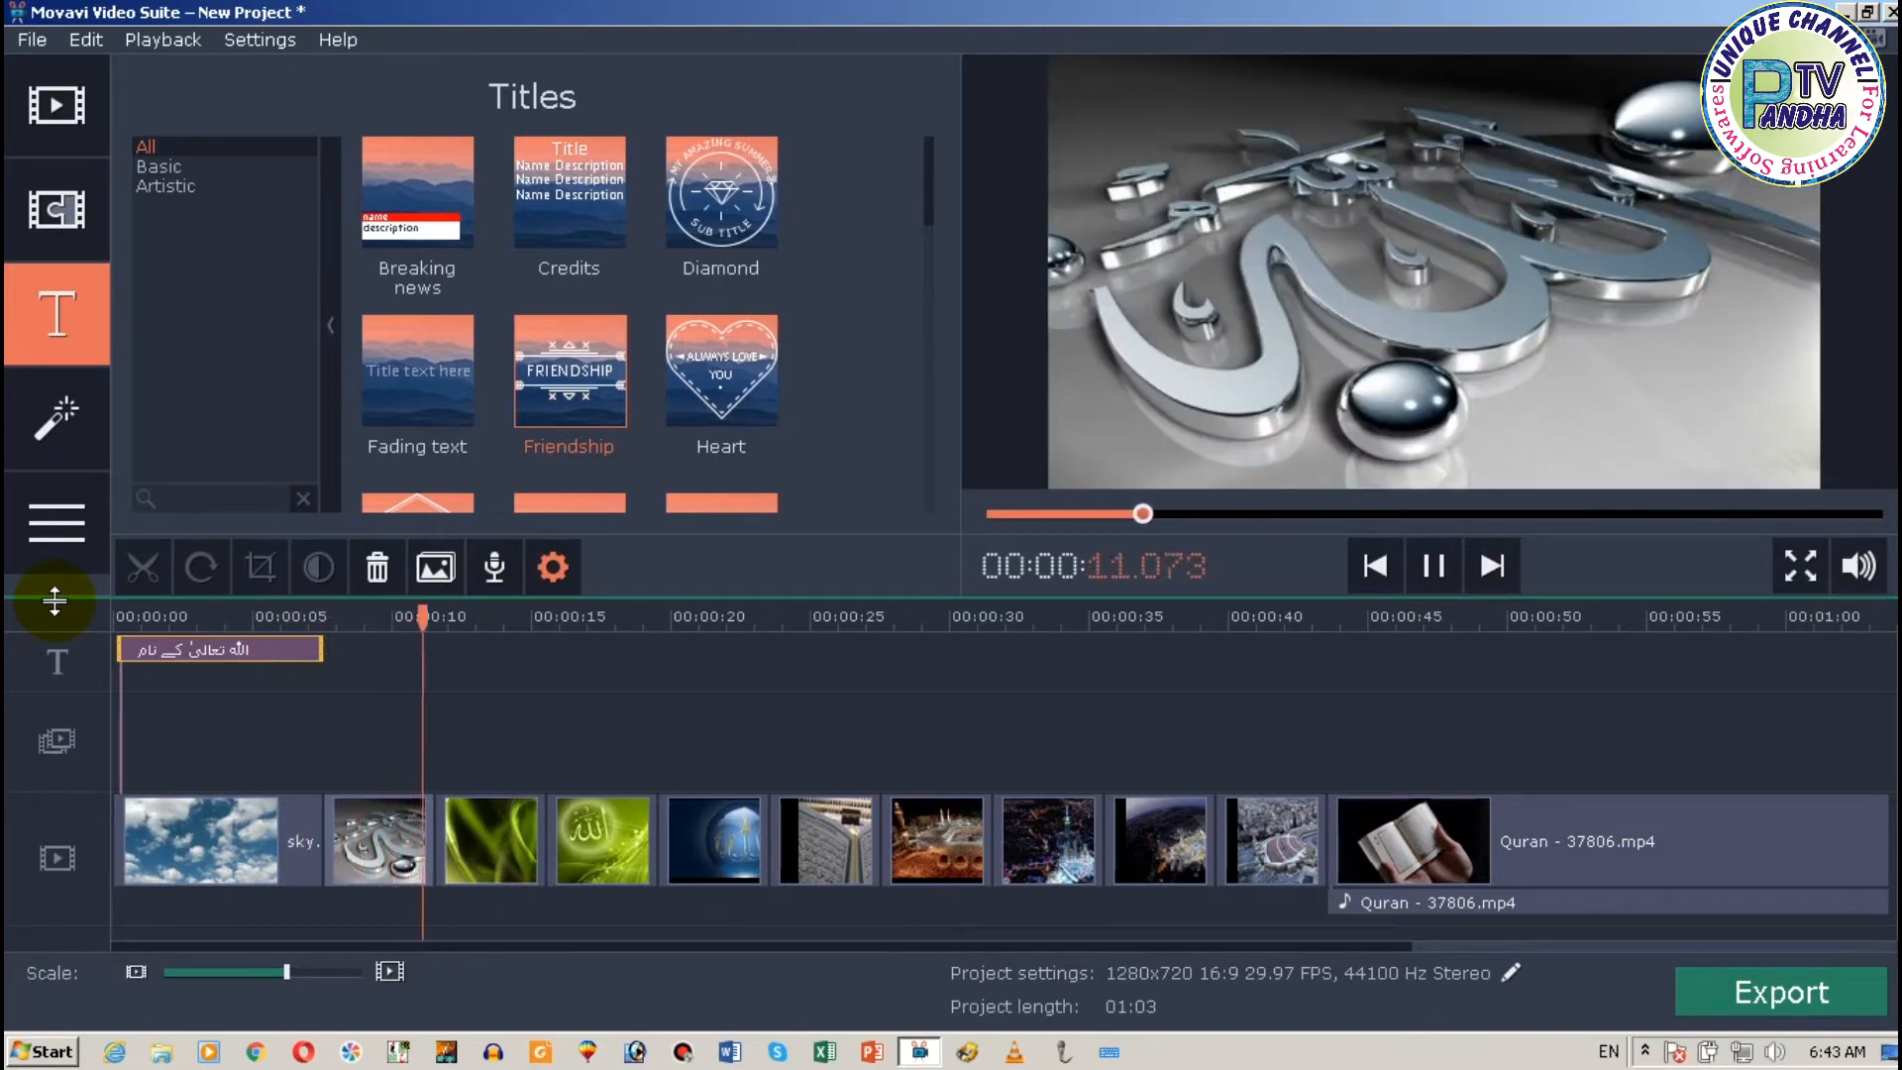
key("space")
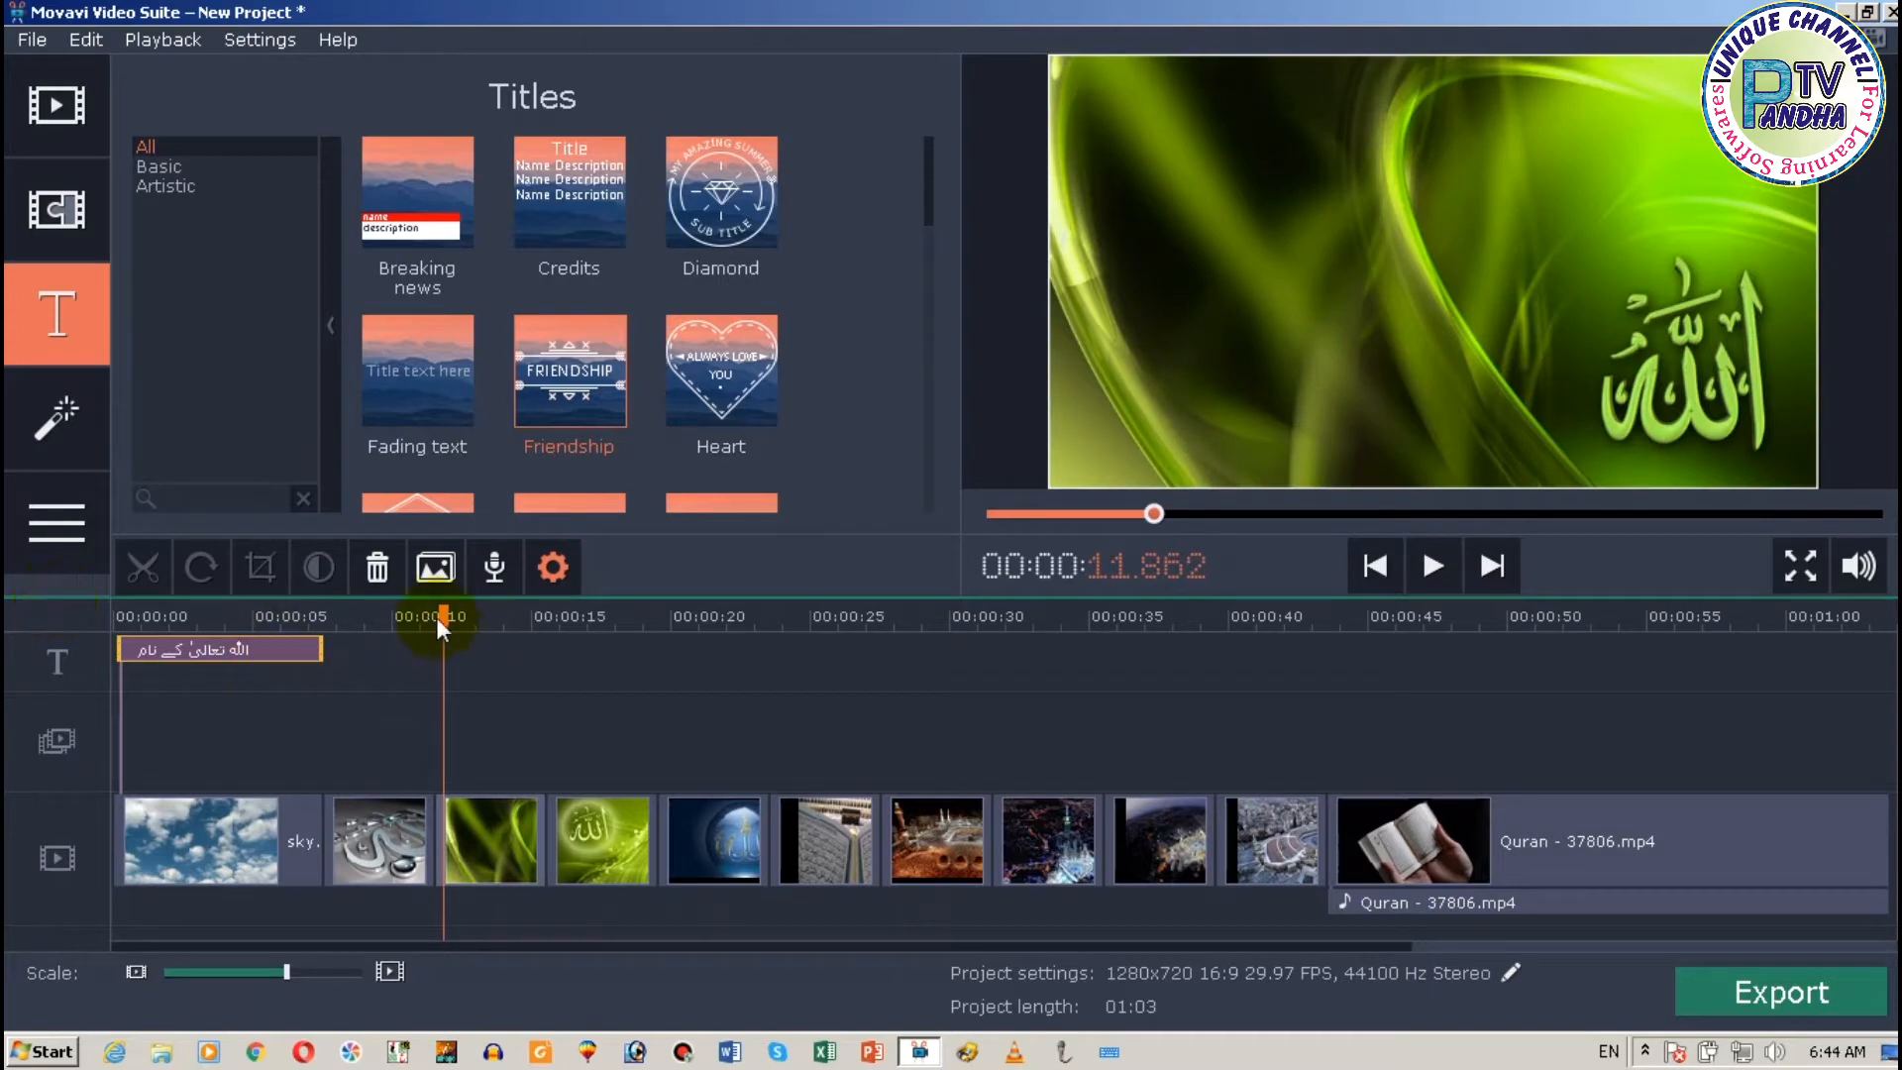
Create a slideshow from the timeline clips using random transitions, a 2-second transition duration and 4-second image slides
left_click_drag(442, 614, 8, 616)
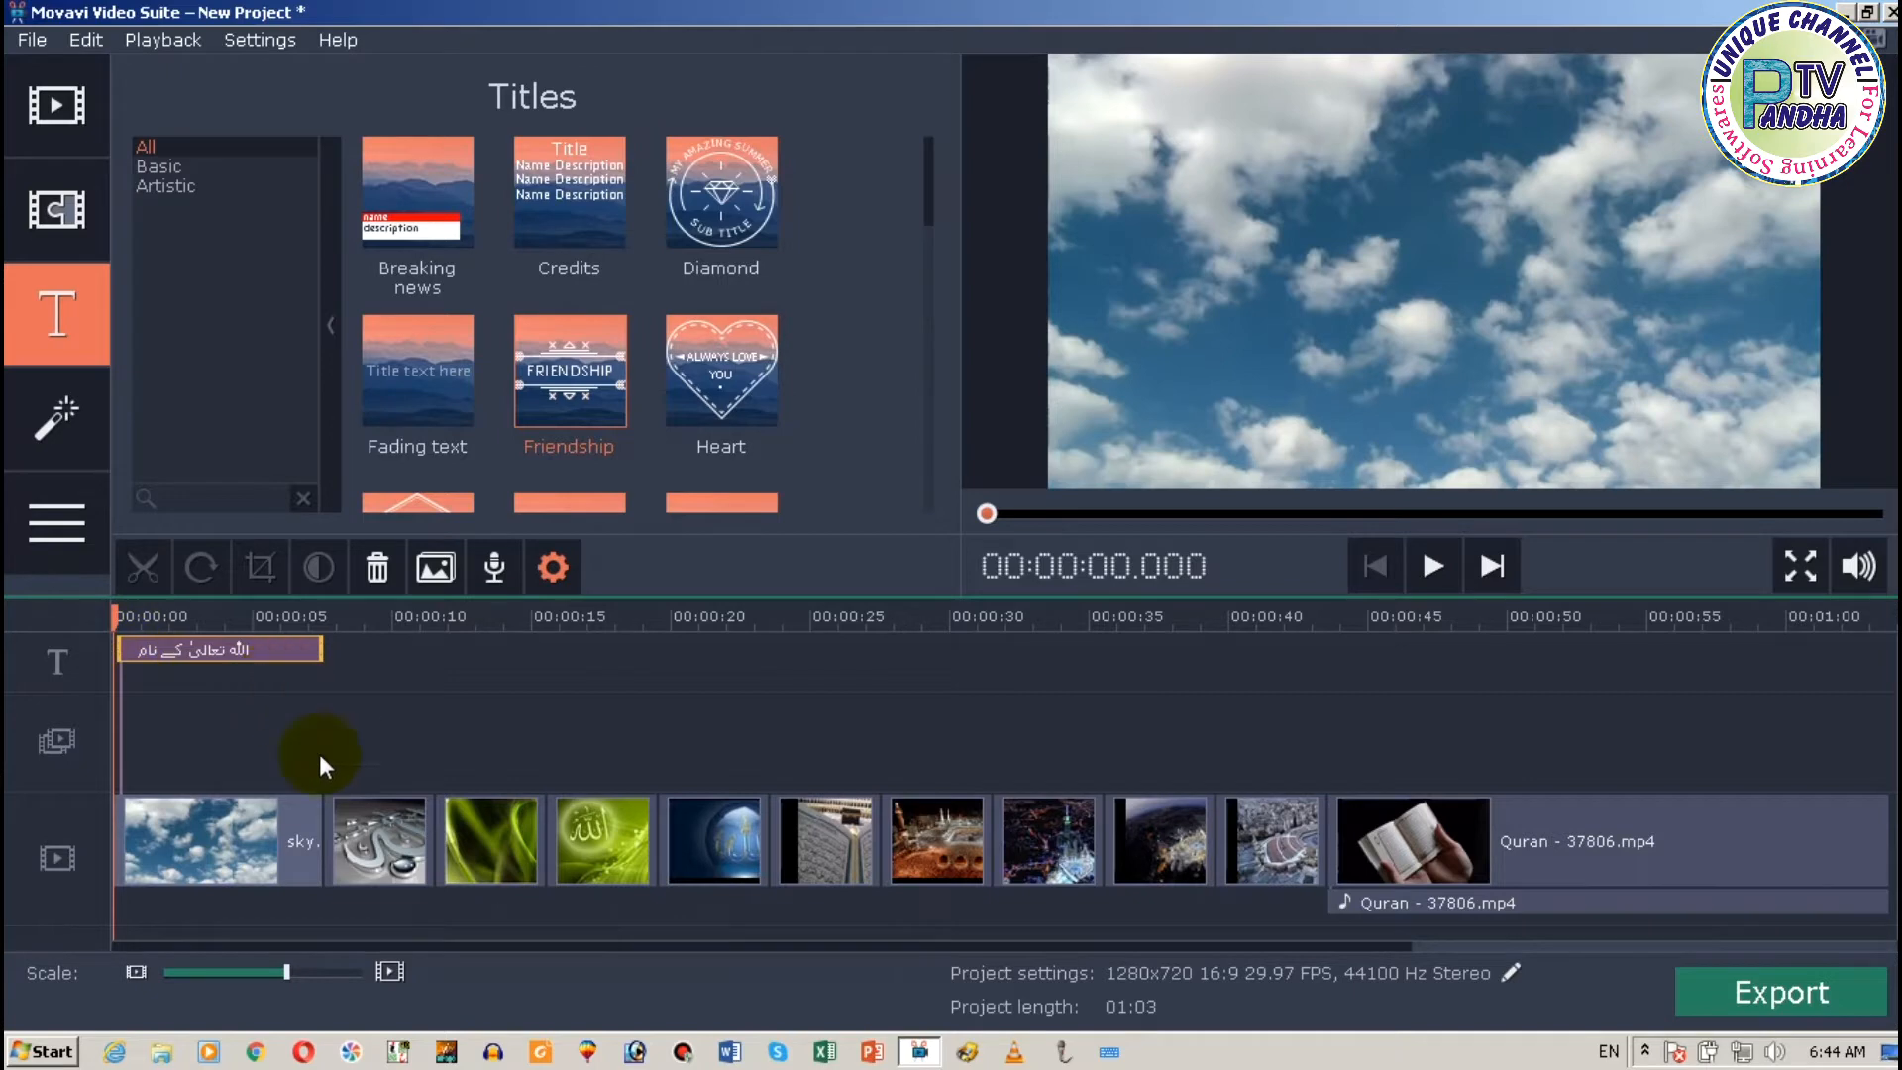
left_click(345, 806)
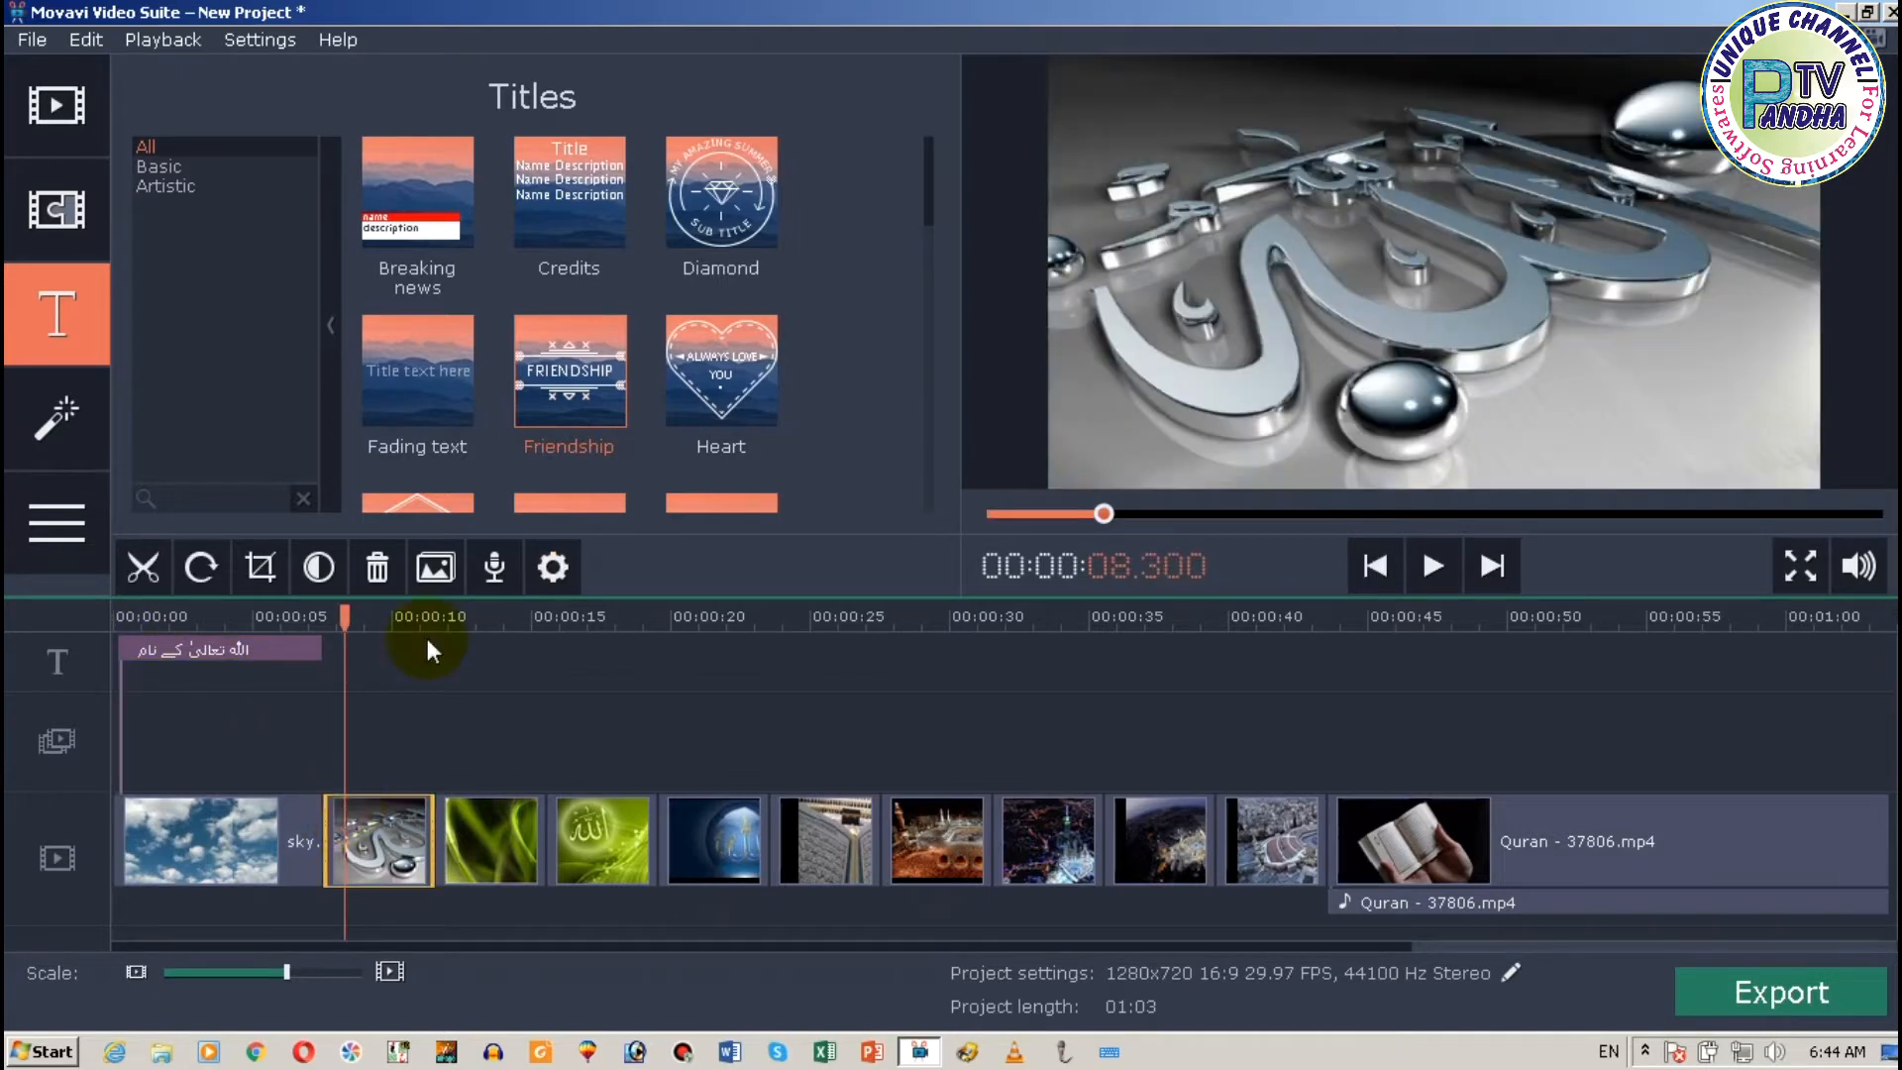
left_click(422, 576)
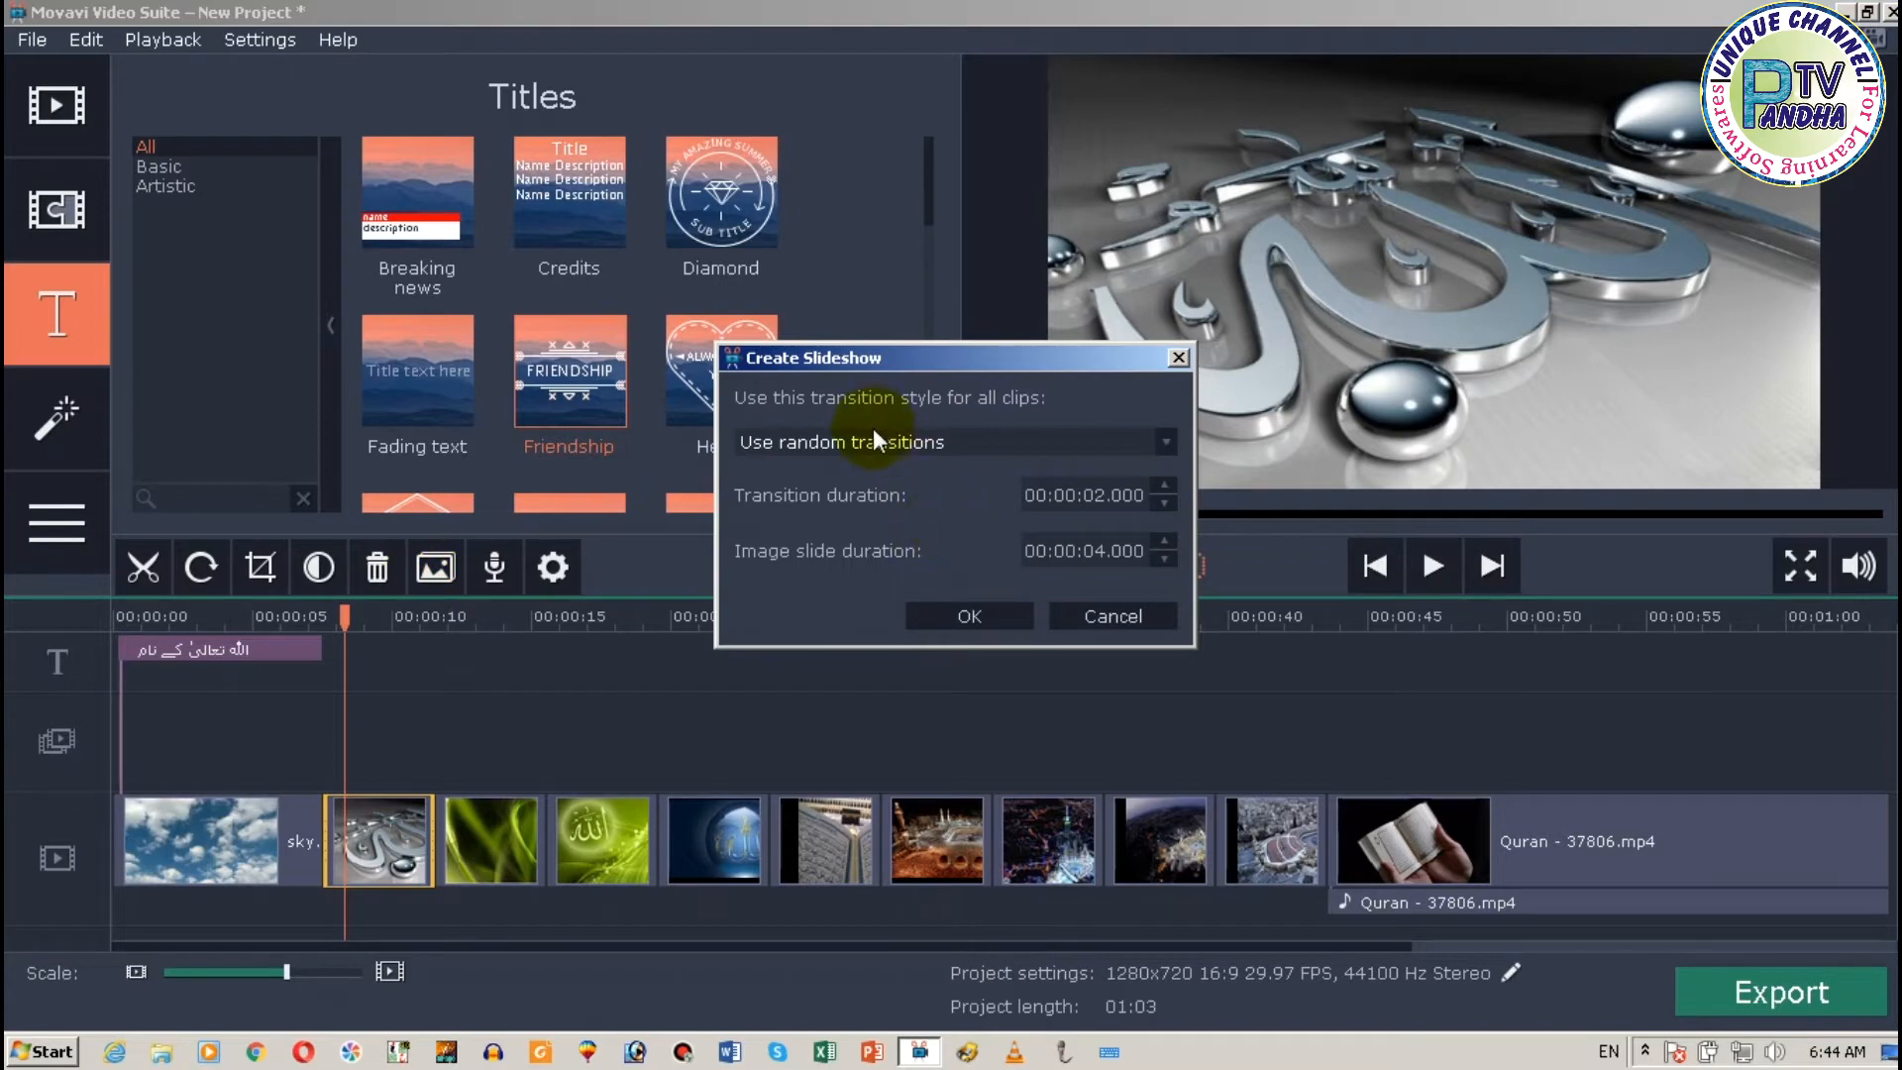
left_click(970, 617)
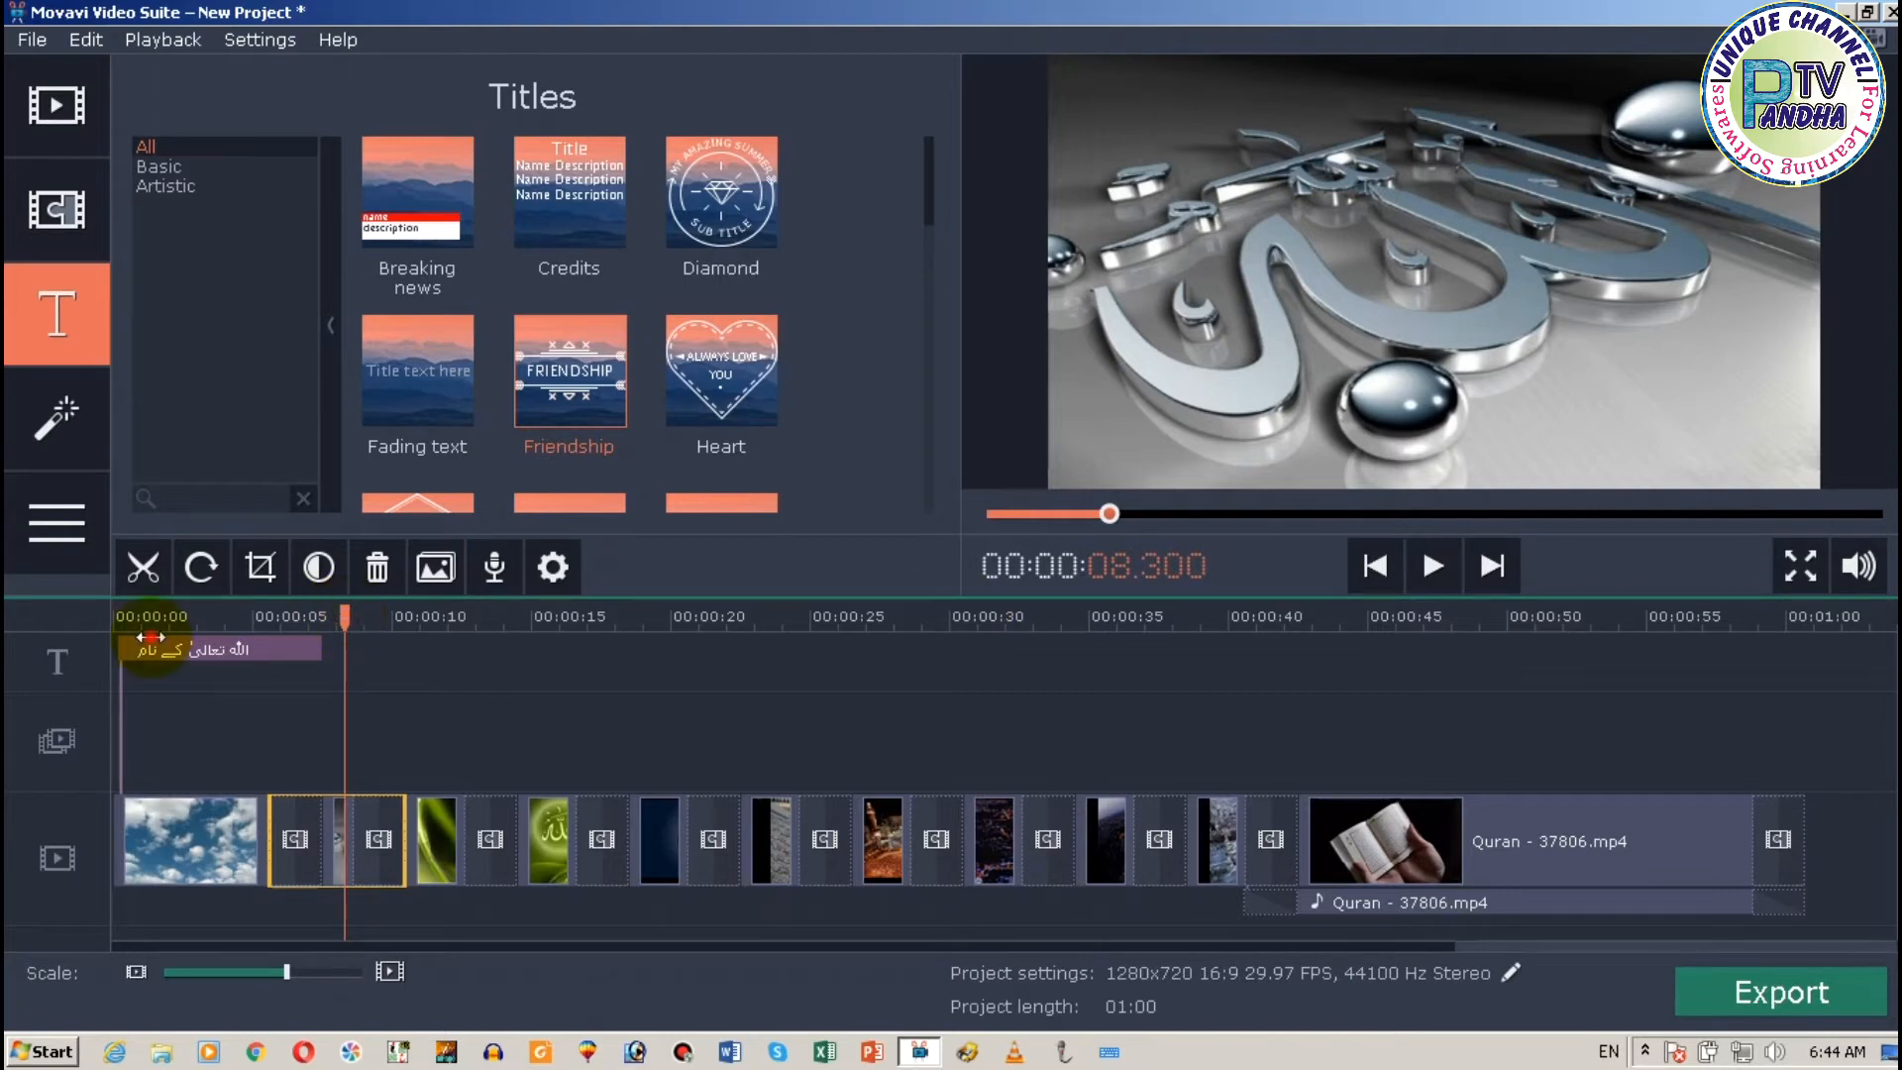
Play back the timeline from the start to check the transitions, and return the playhead to the beginning
left_click_drag(149, 637, 18, 640)
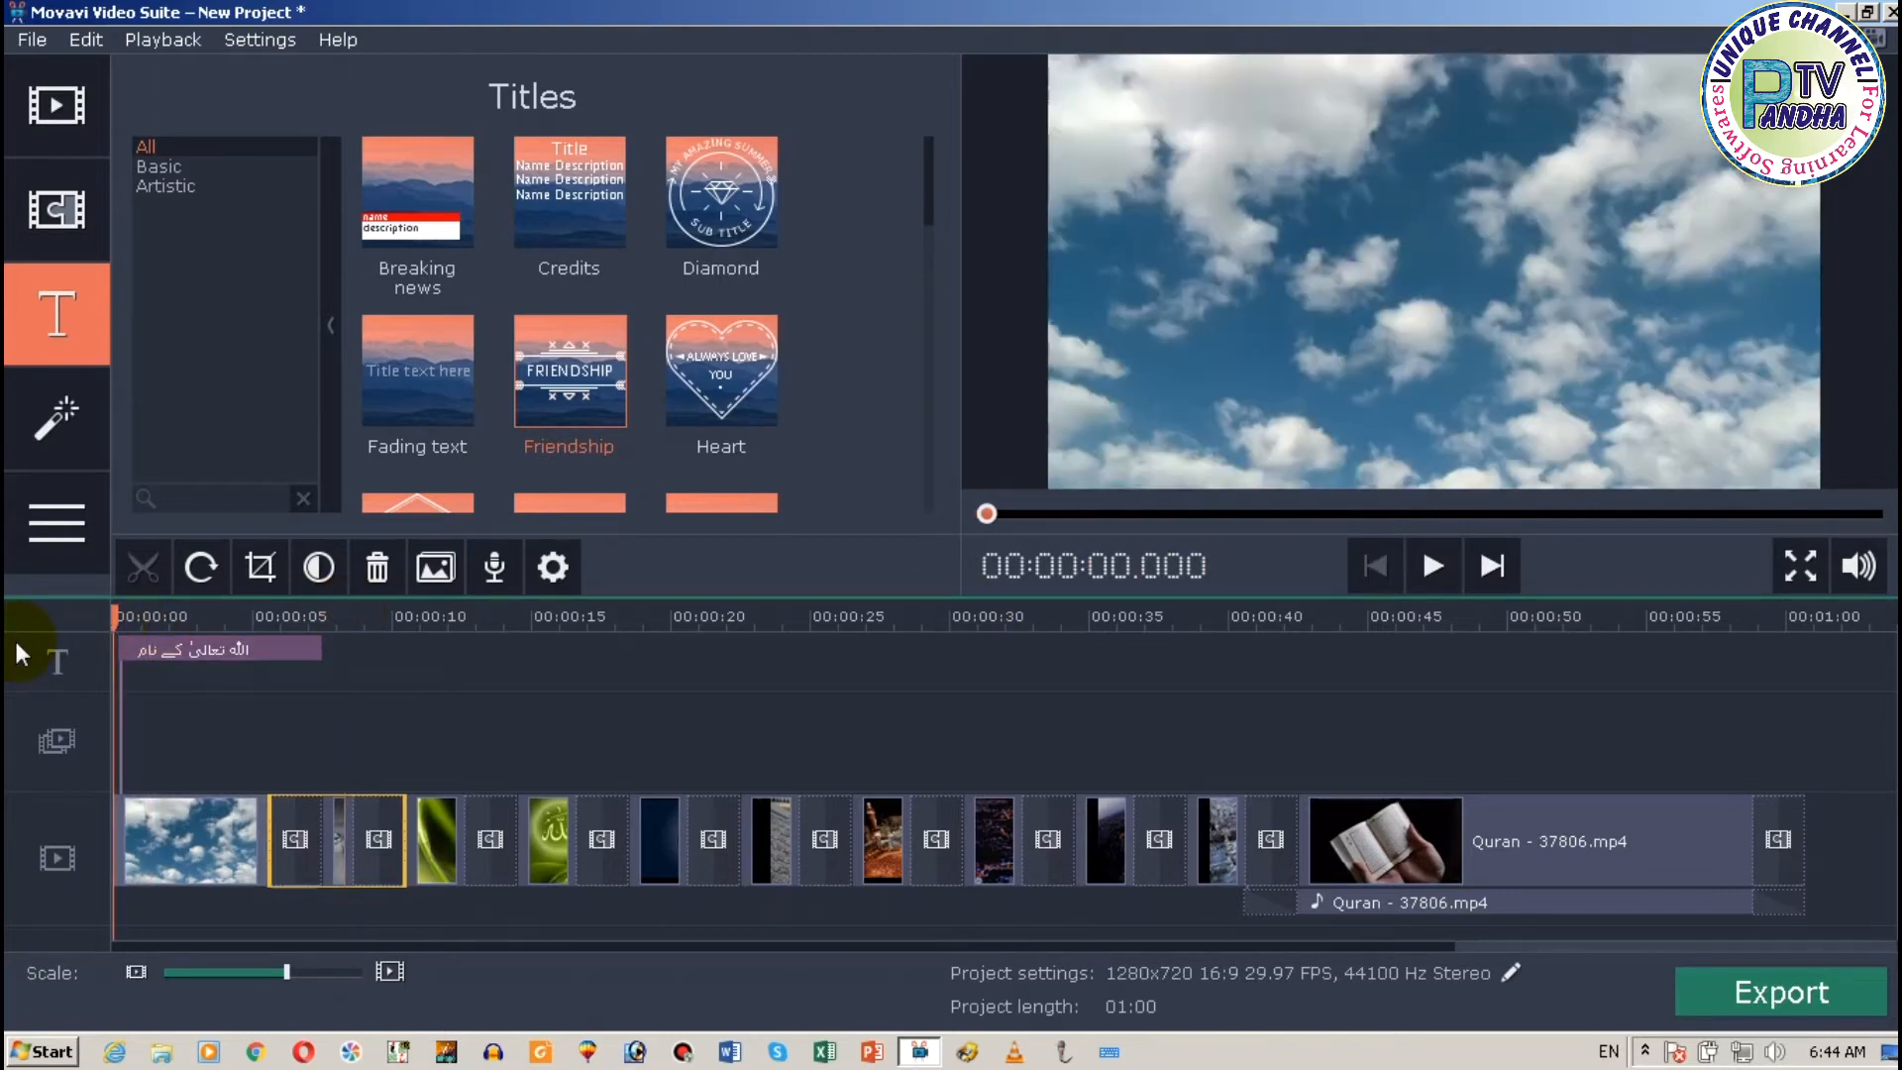
key("space")
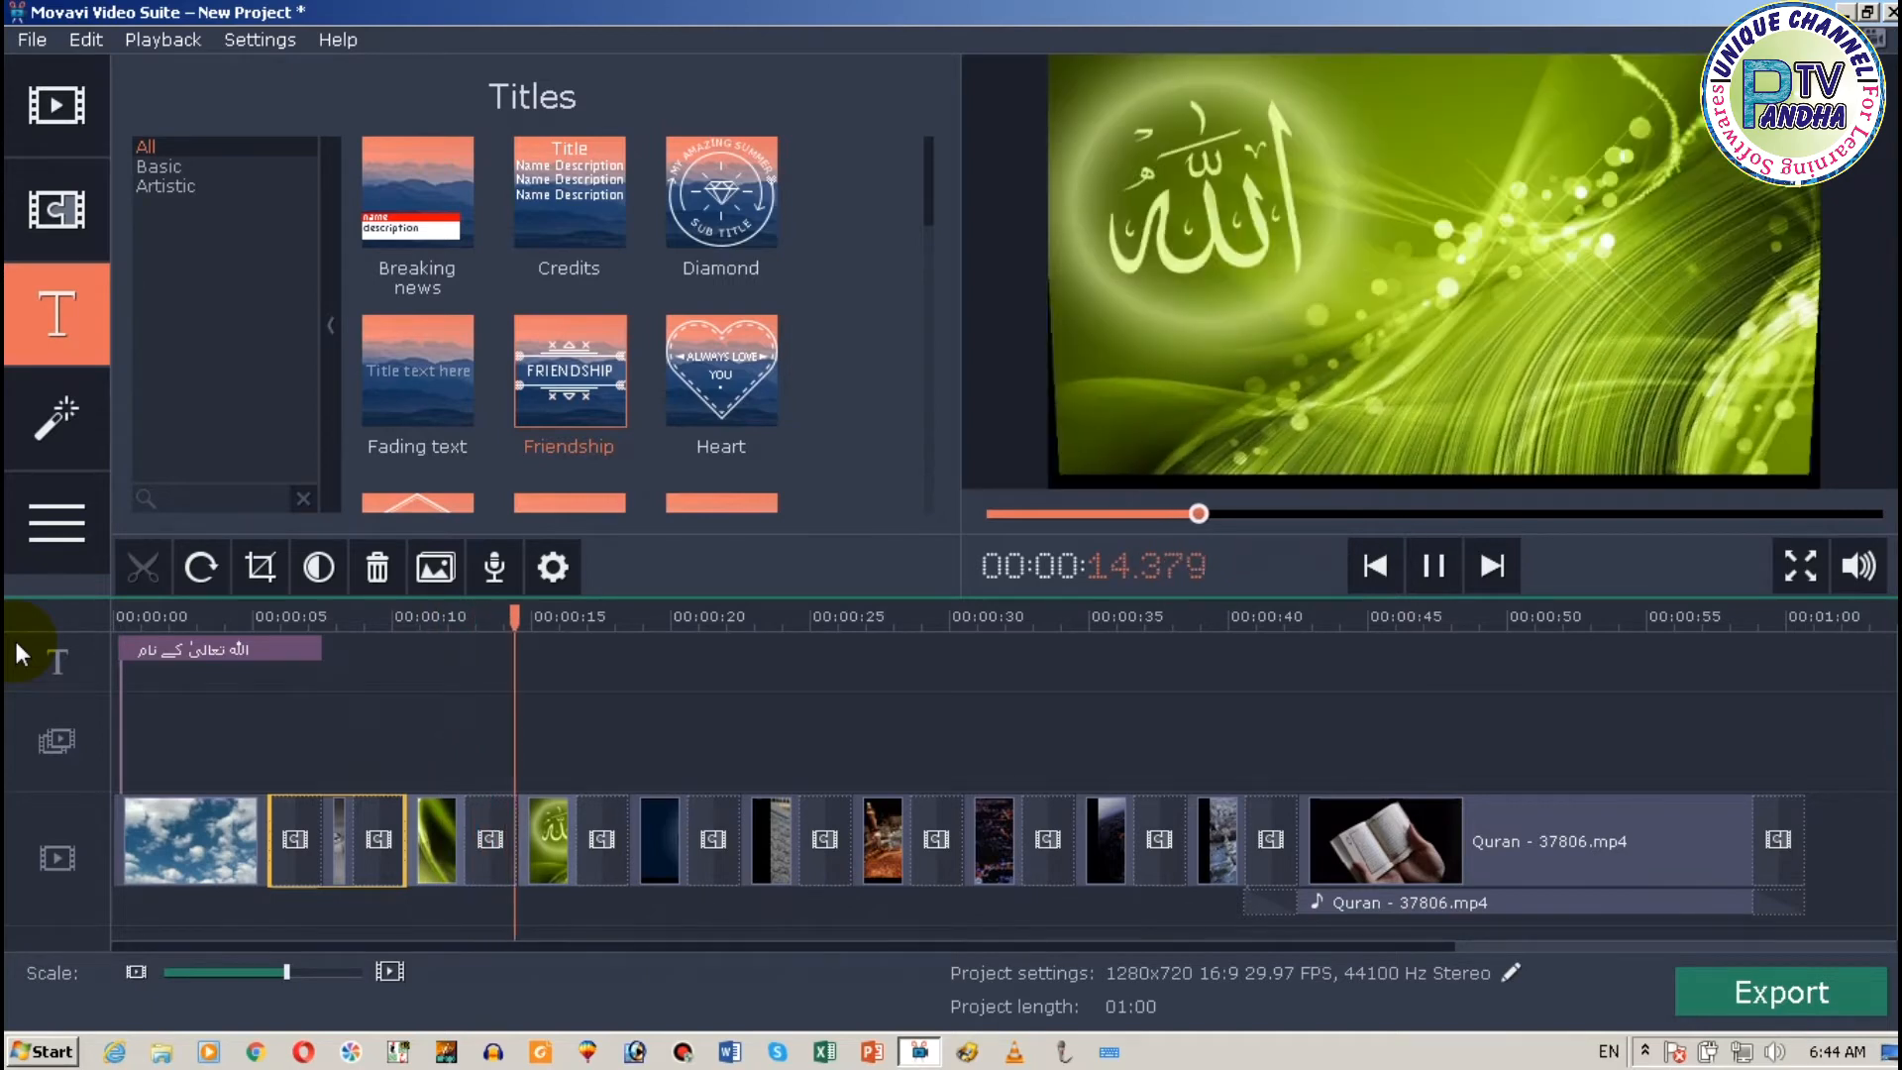
key("space")
left_click_drag(527, 615, 12, 622)
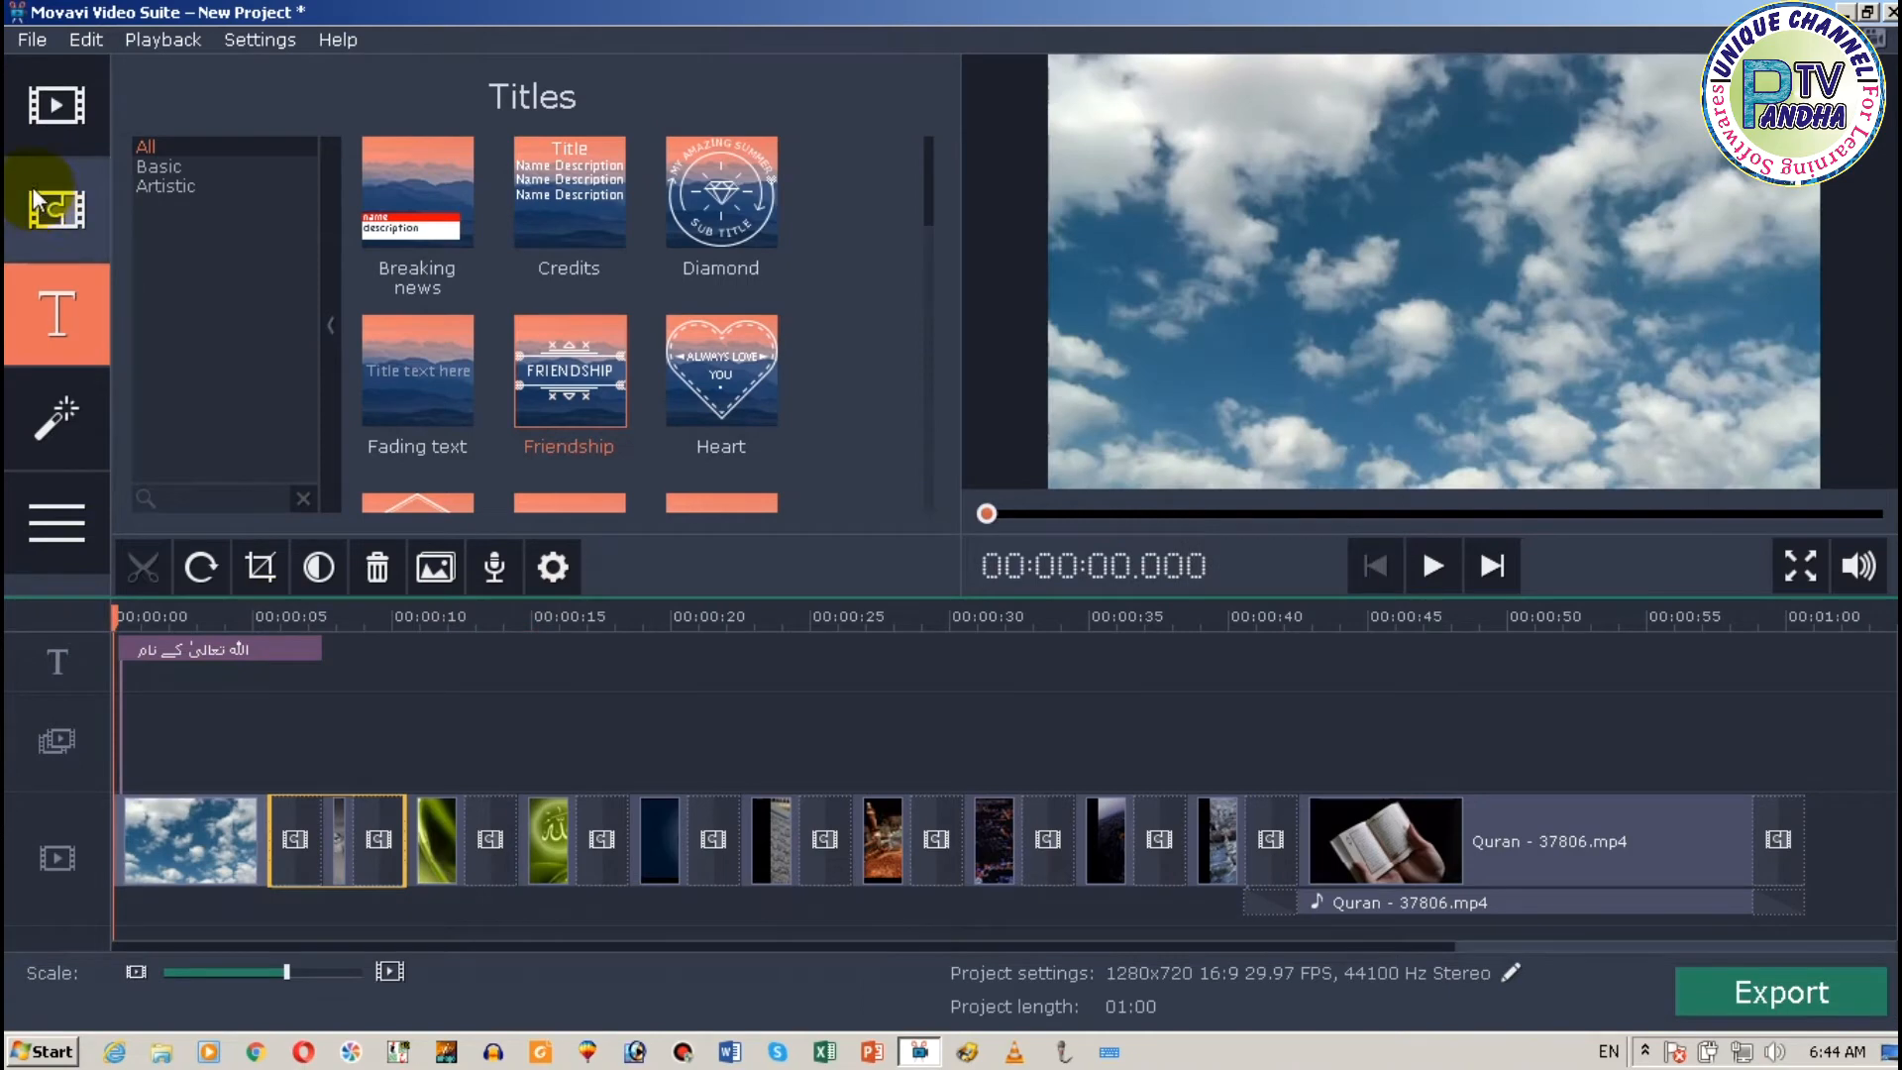
Import the audio file Takberaat Habib 1 into the project
left_click(70, 111)
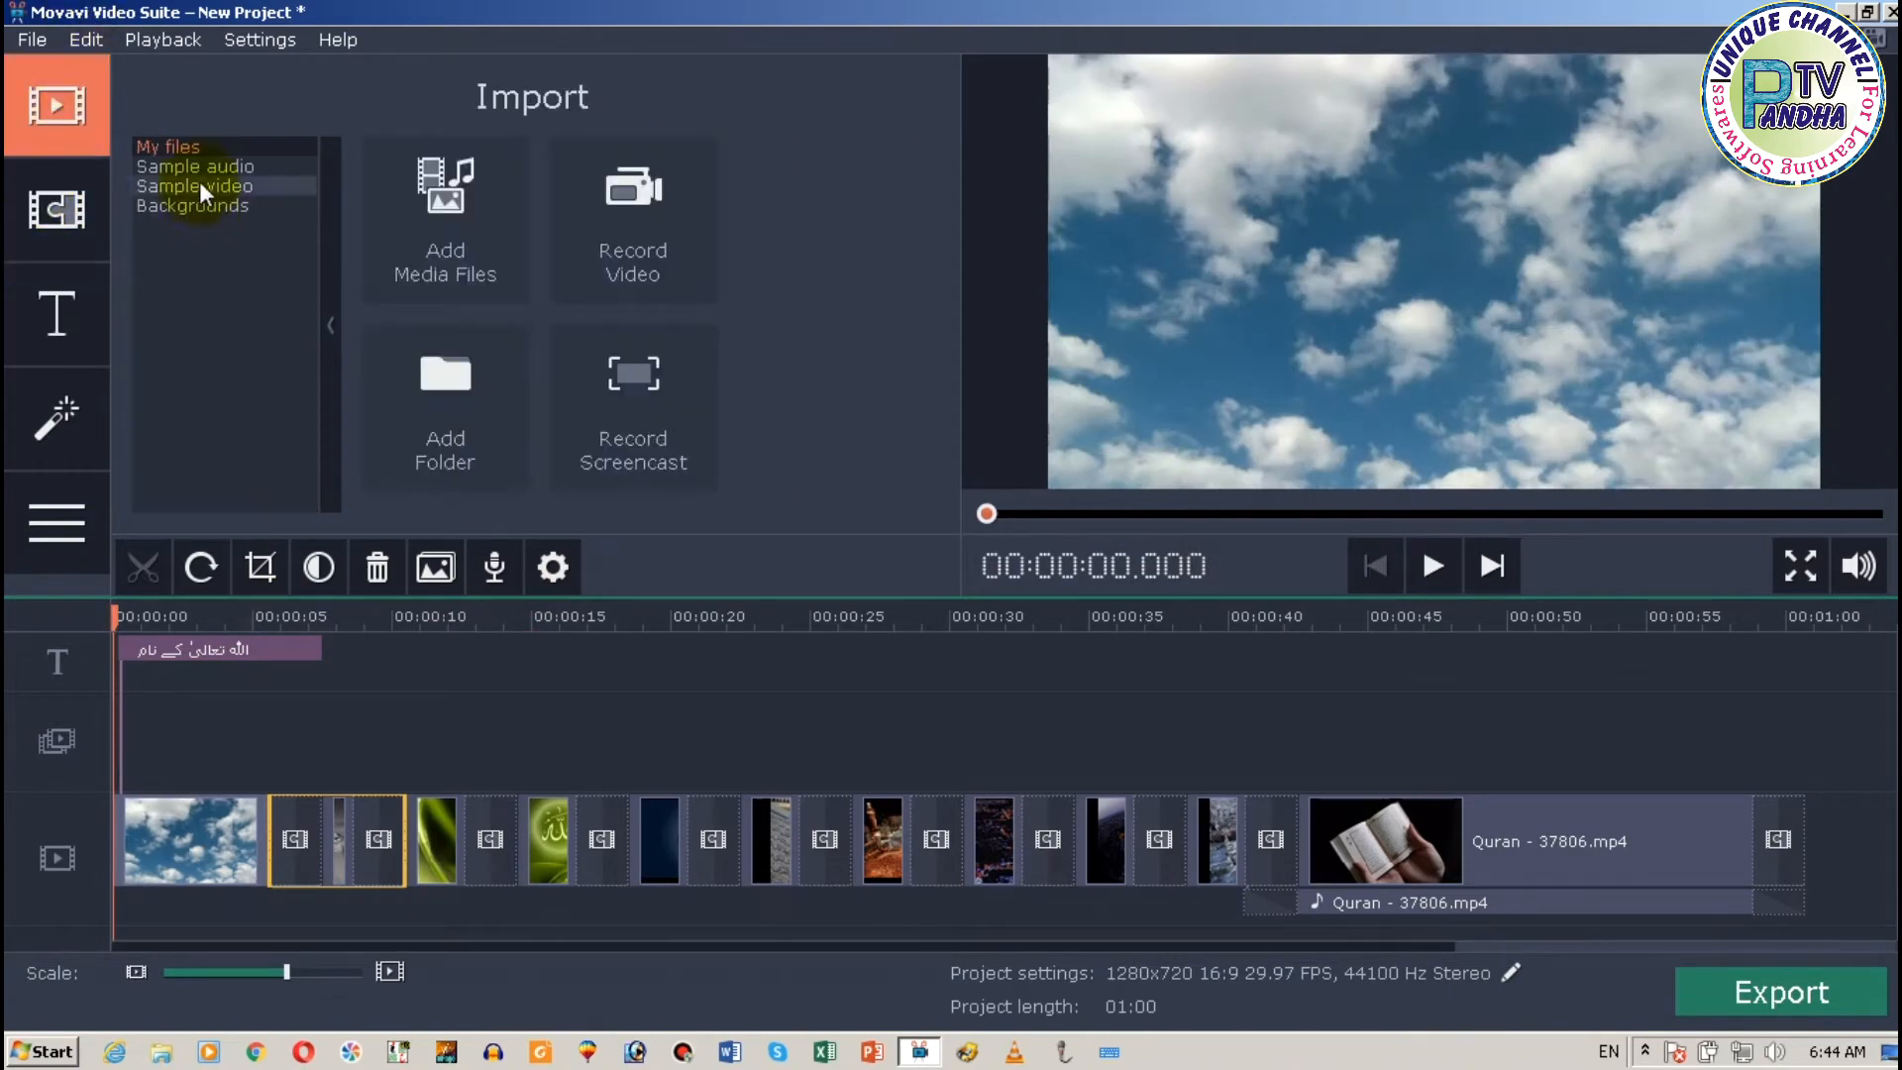
left_click(452, 196)
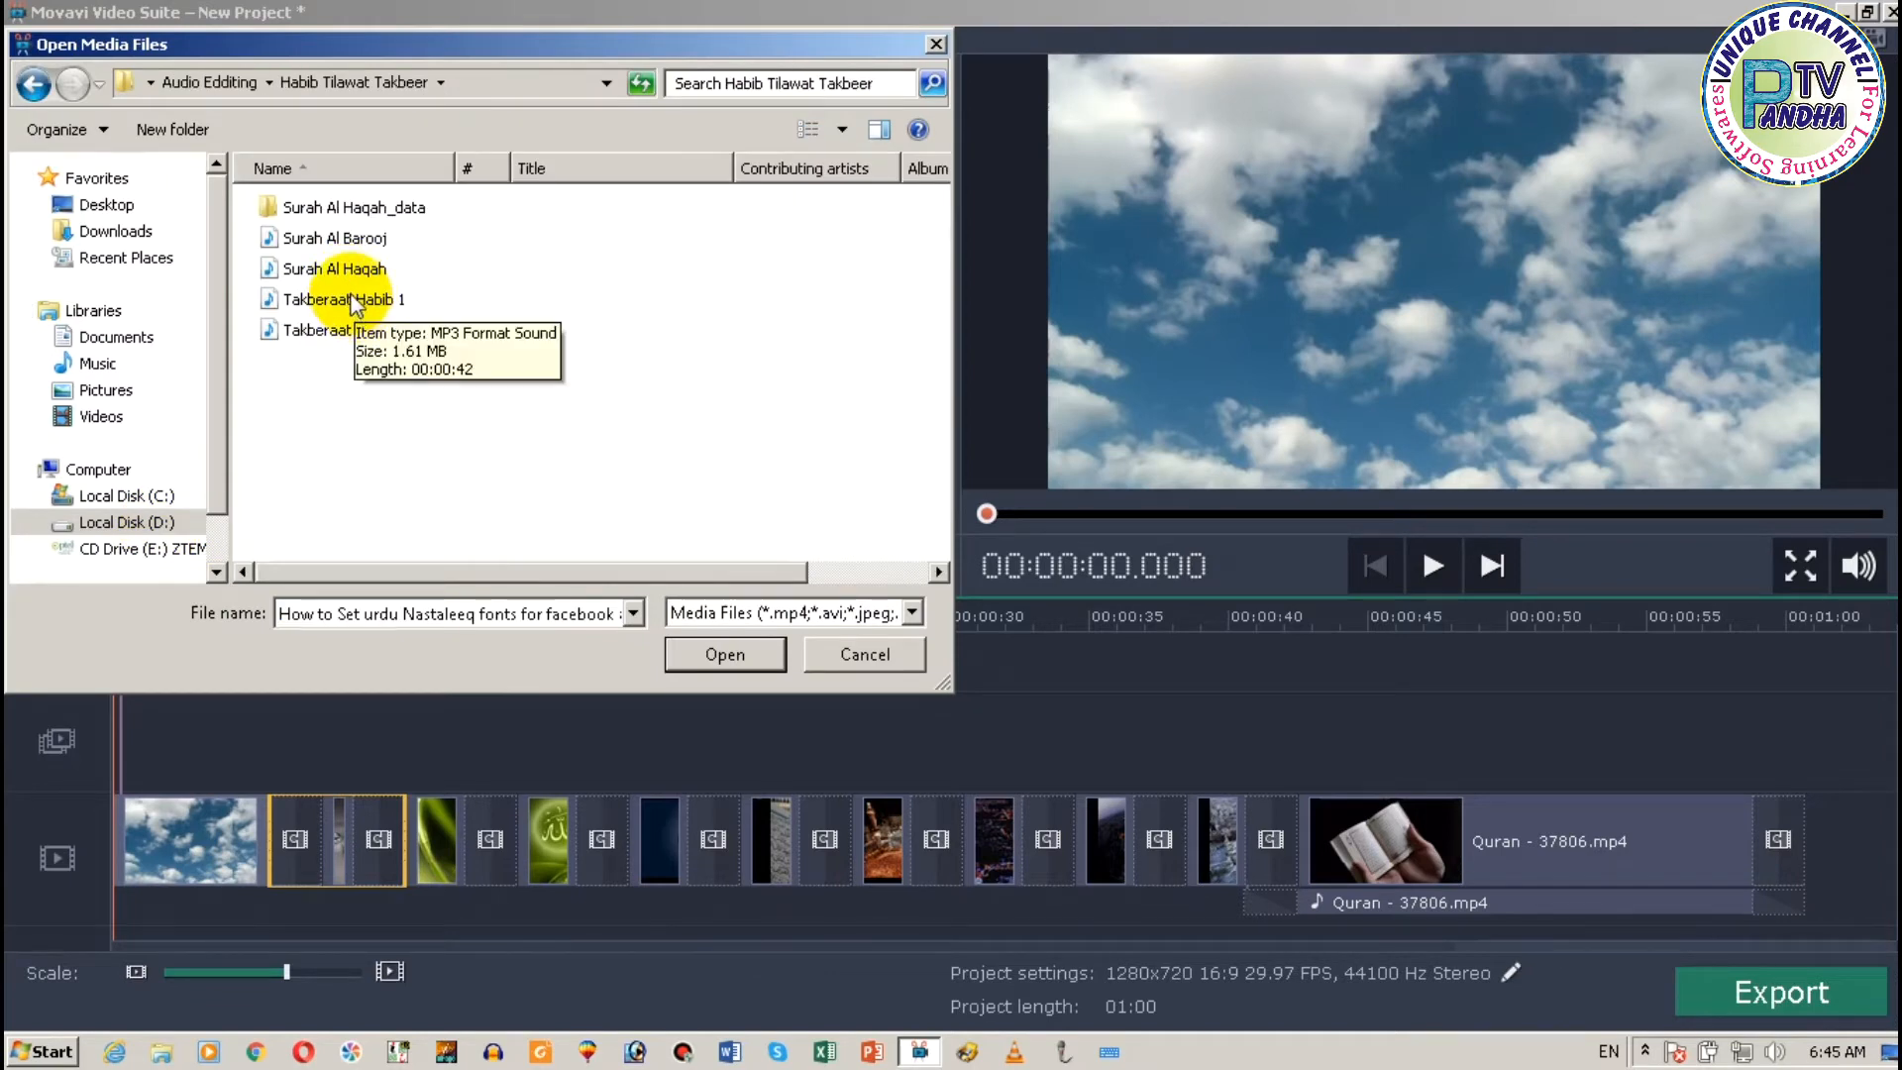
left_click(352, 300)
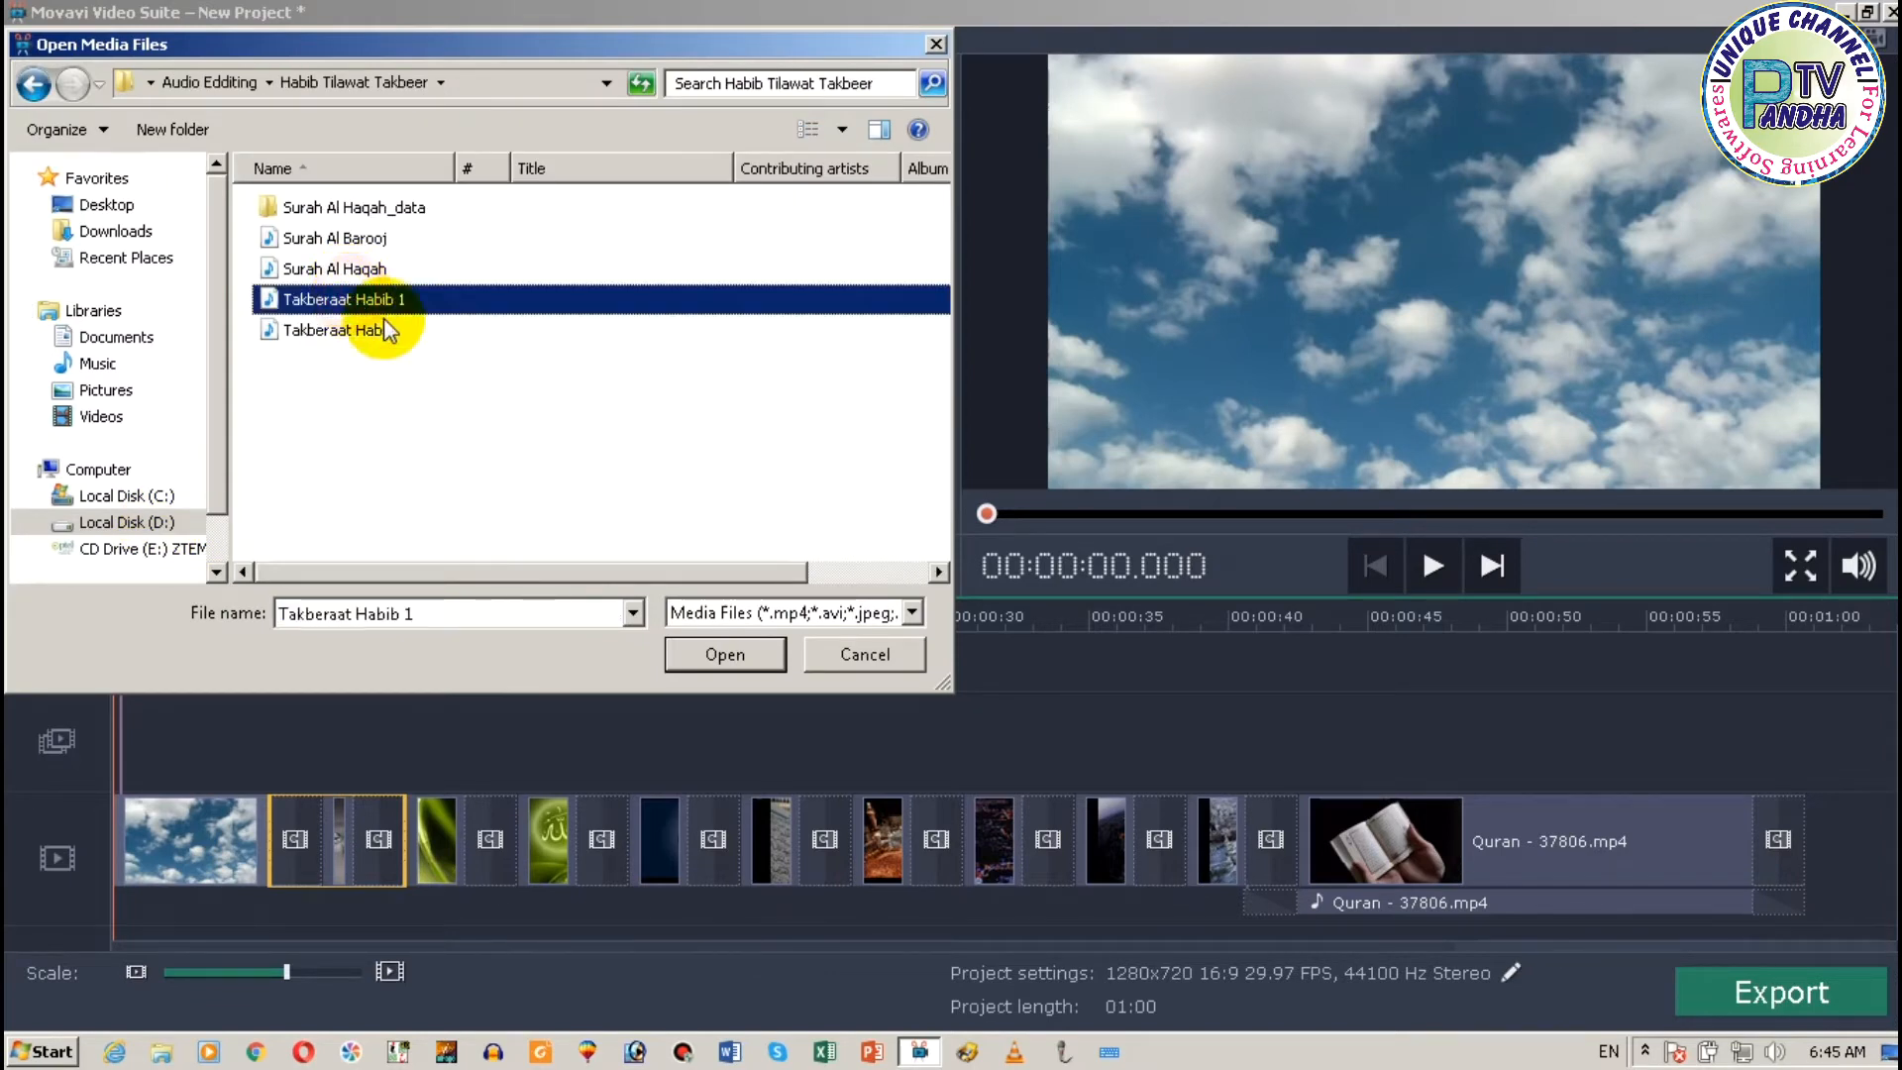
left_click(695, 656)
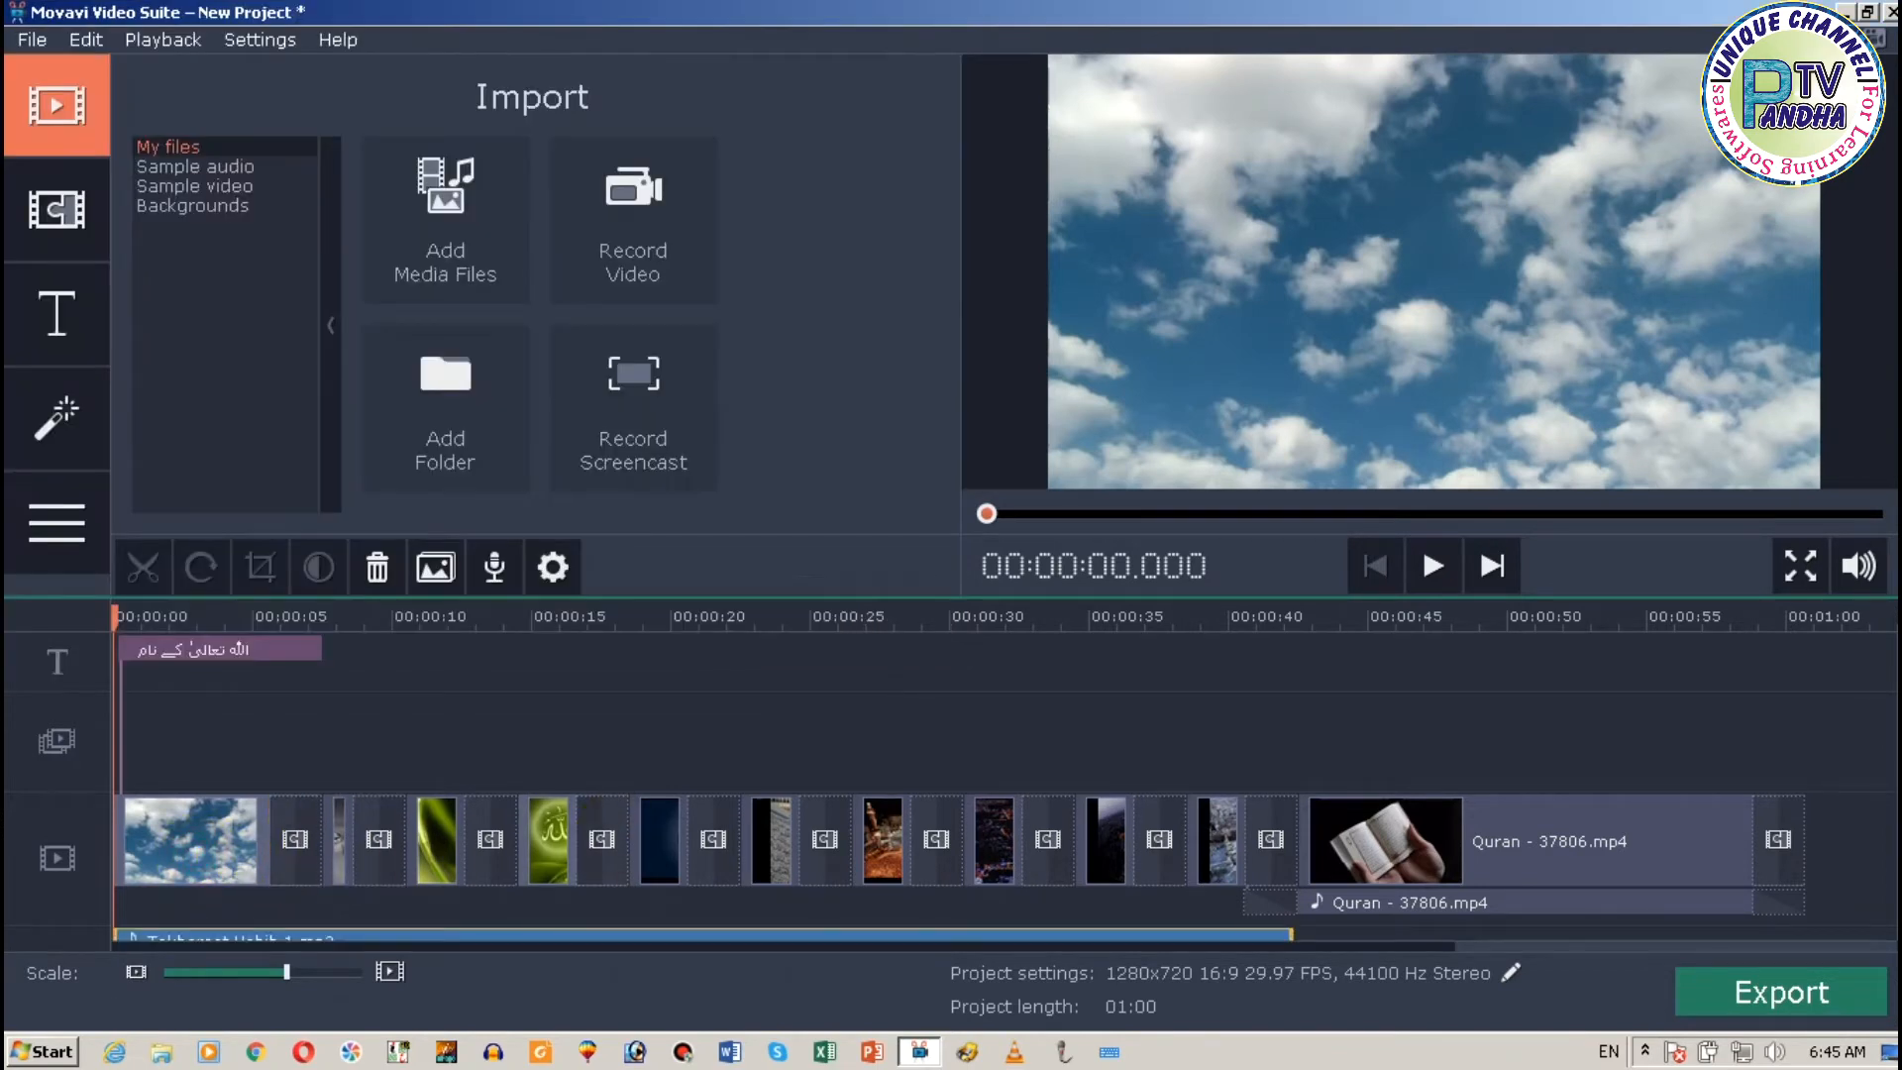
Move the Takberaat Habib 1 audio to the linked audio track so it starts at about 7 seconds
scroll(1887, 752, "down", 1)
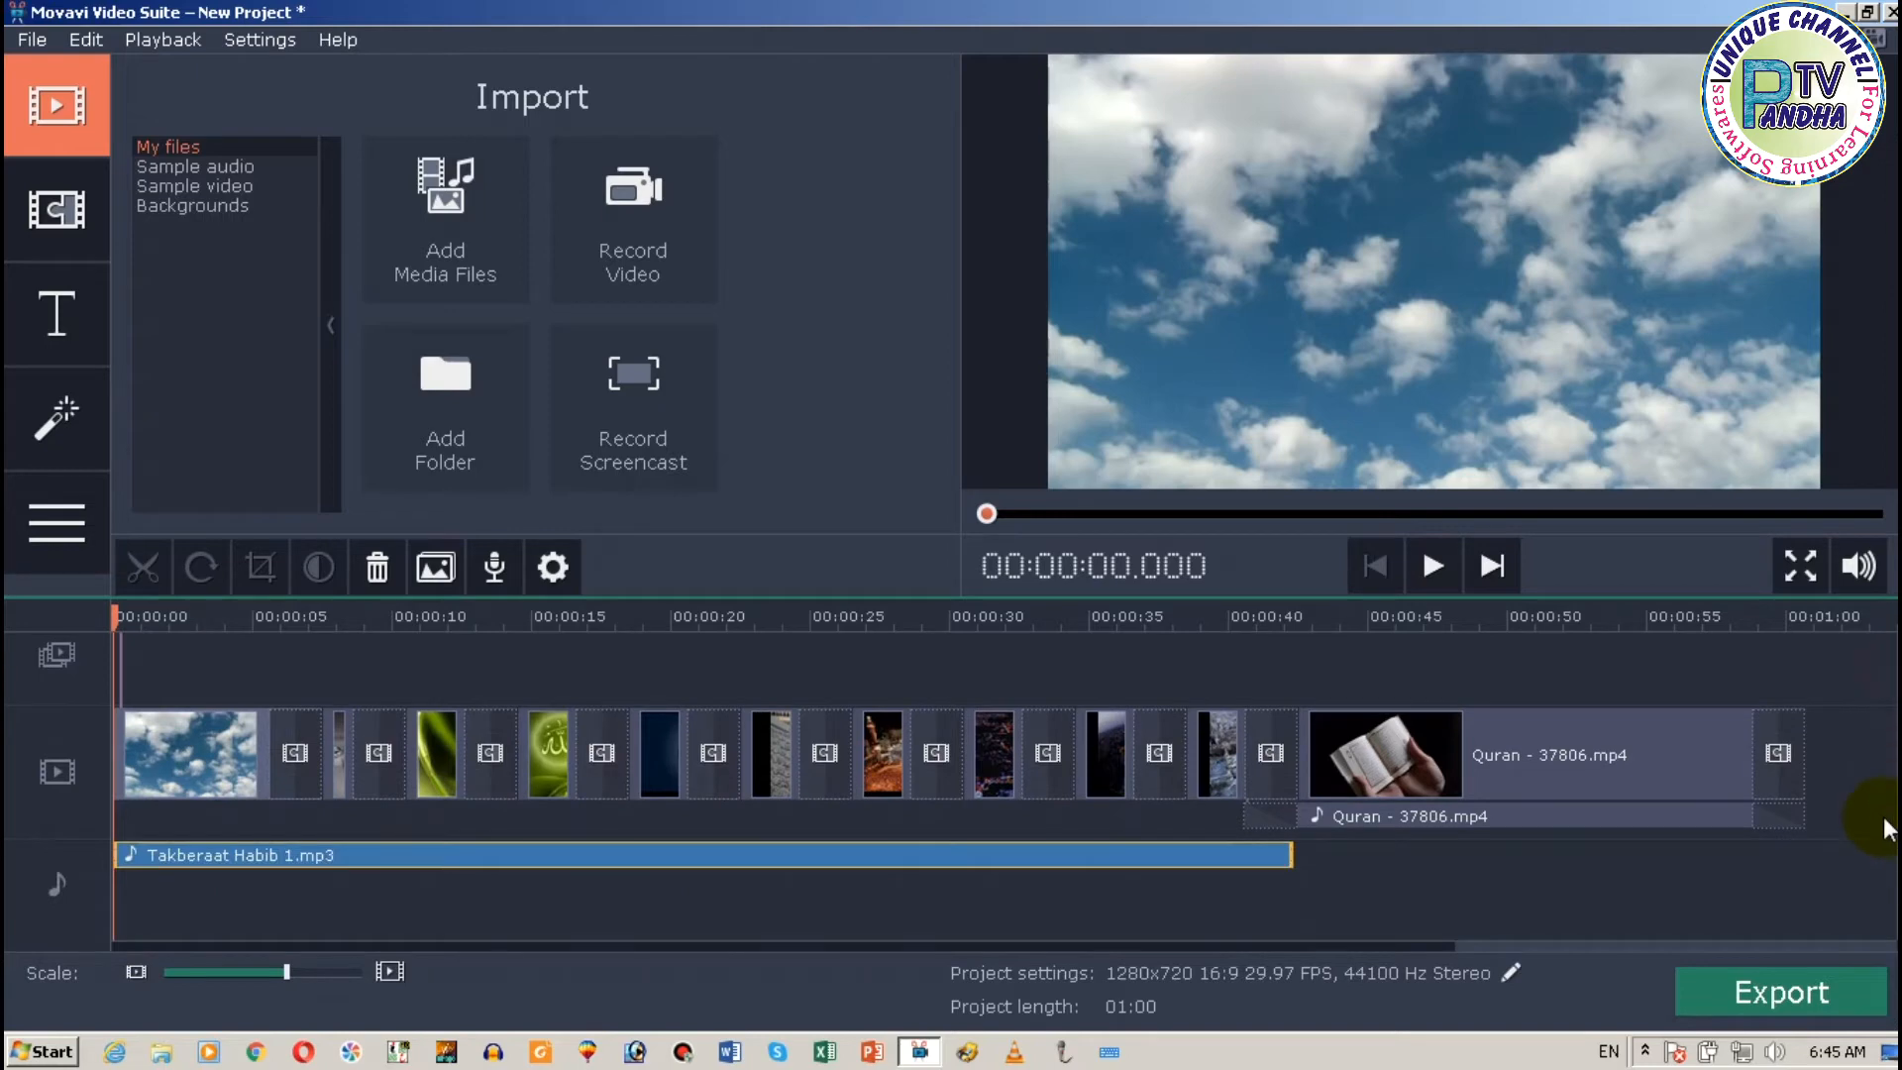
scroll(113, 909, "up", 1)
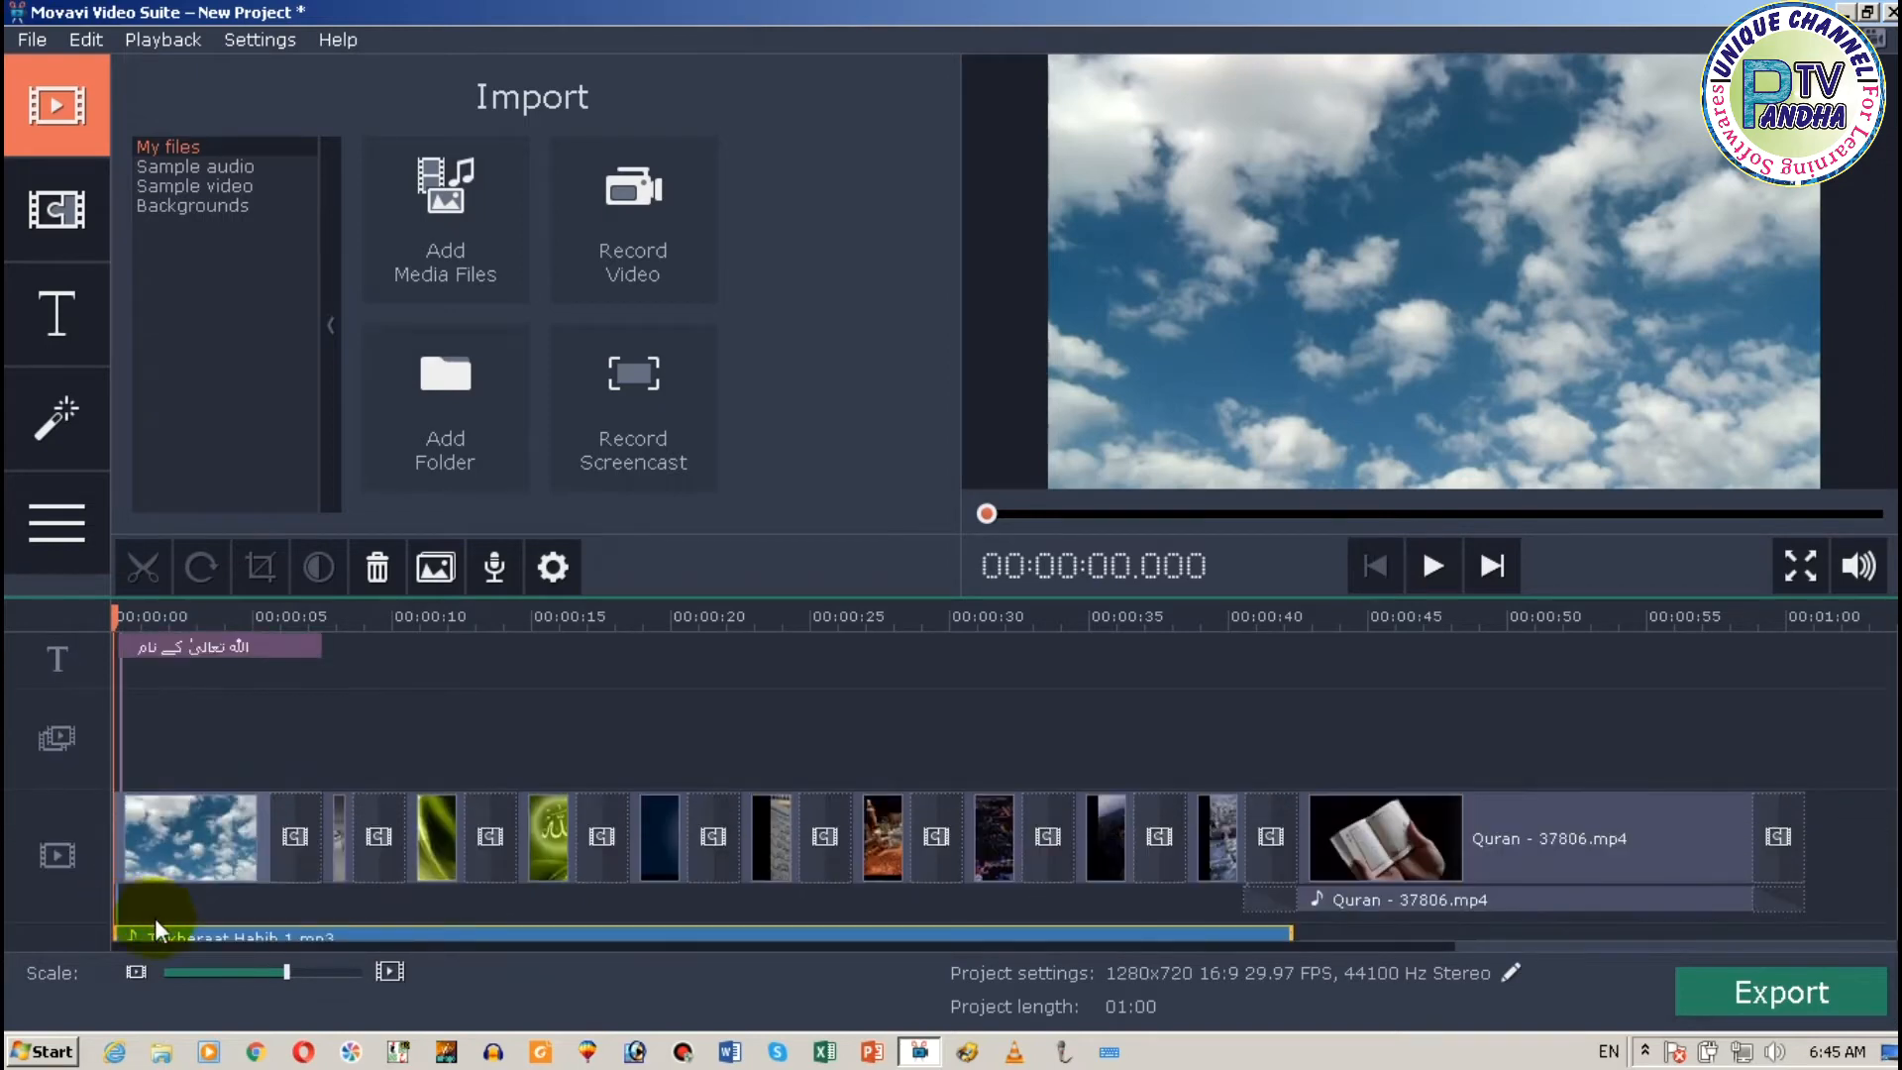
left_click_drag(152, 931, 367, 755)
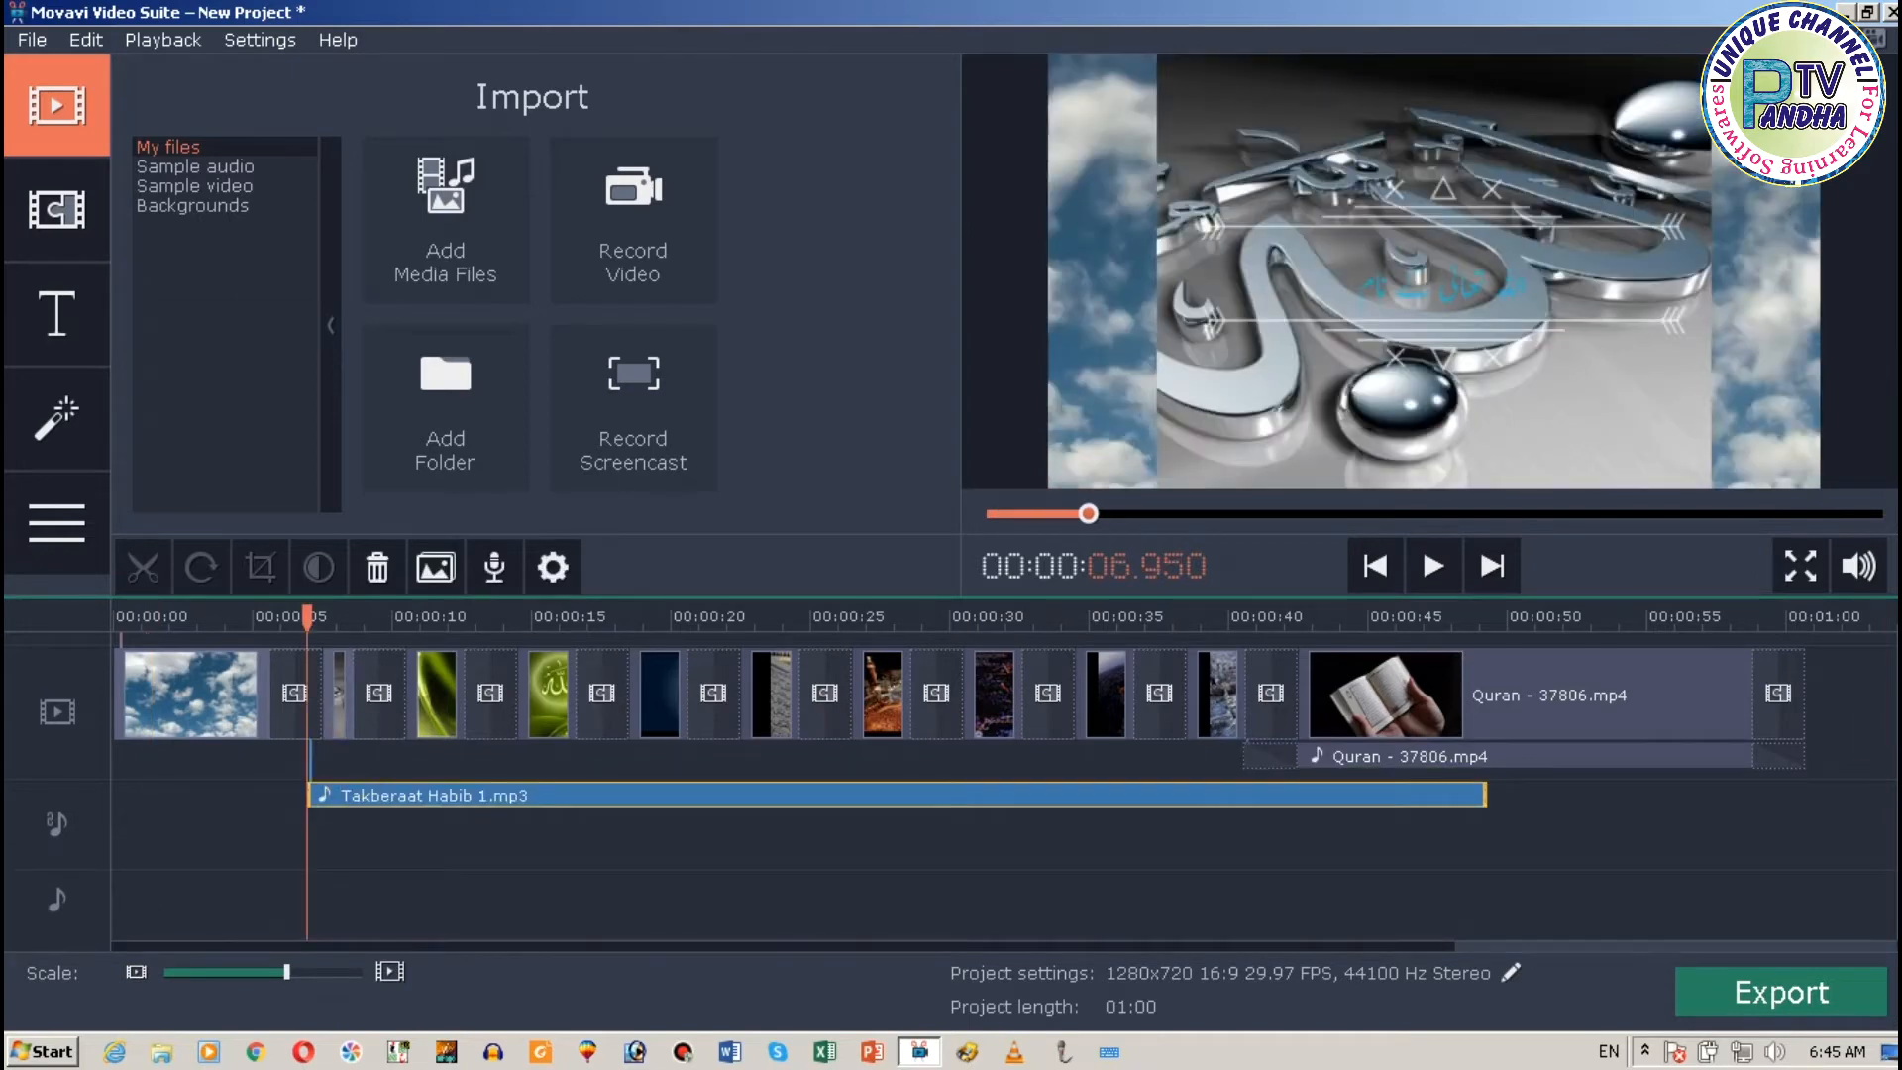
Shorten the Urdu title clip to end at about 5.5 seconds, where the first transition begins
left_click(307, 618)
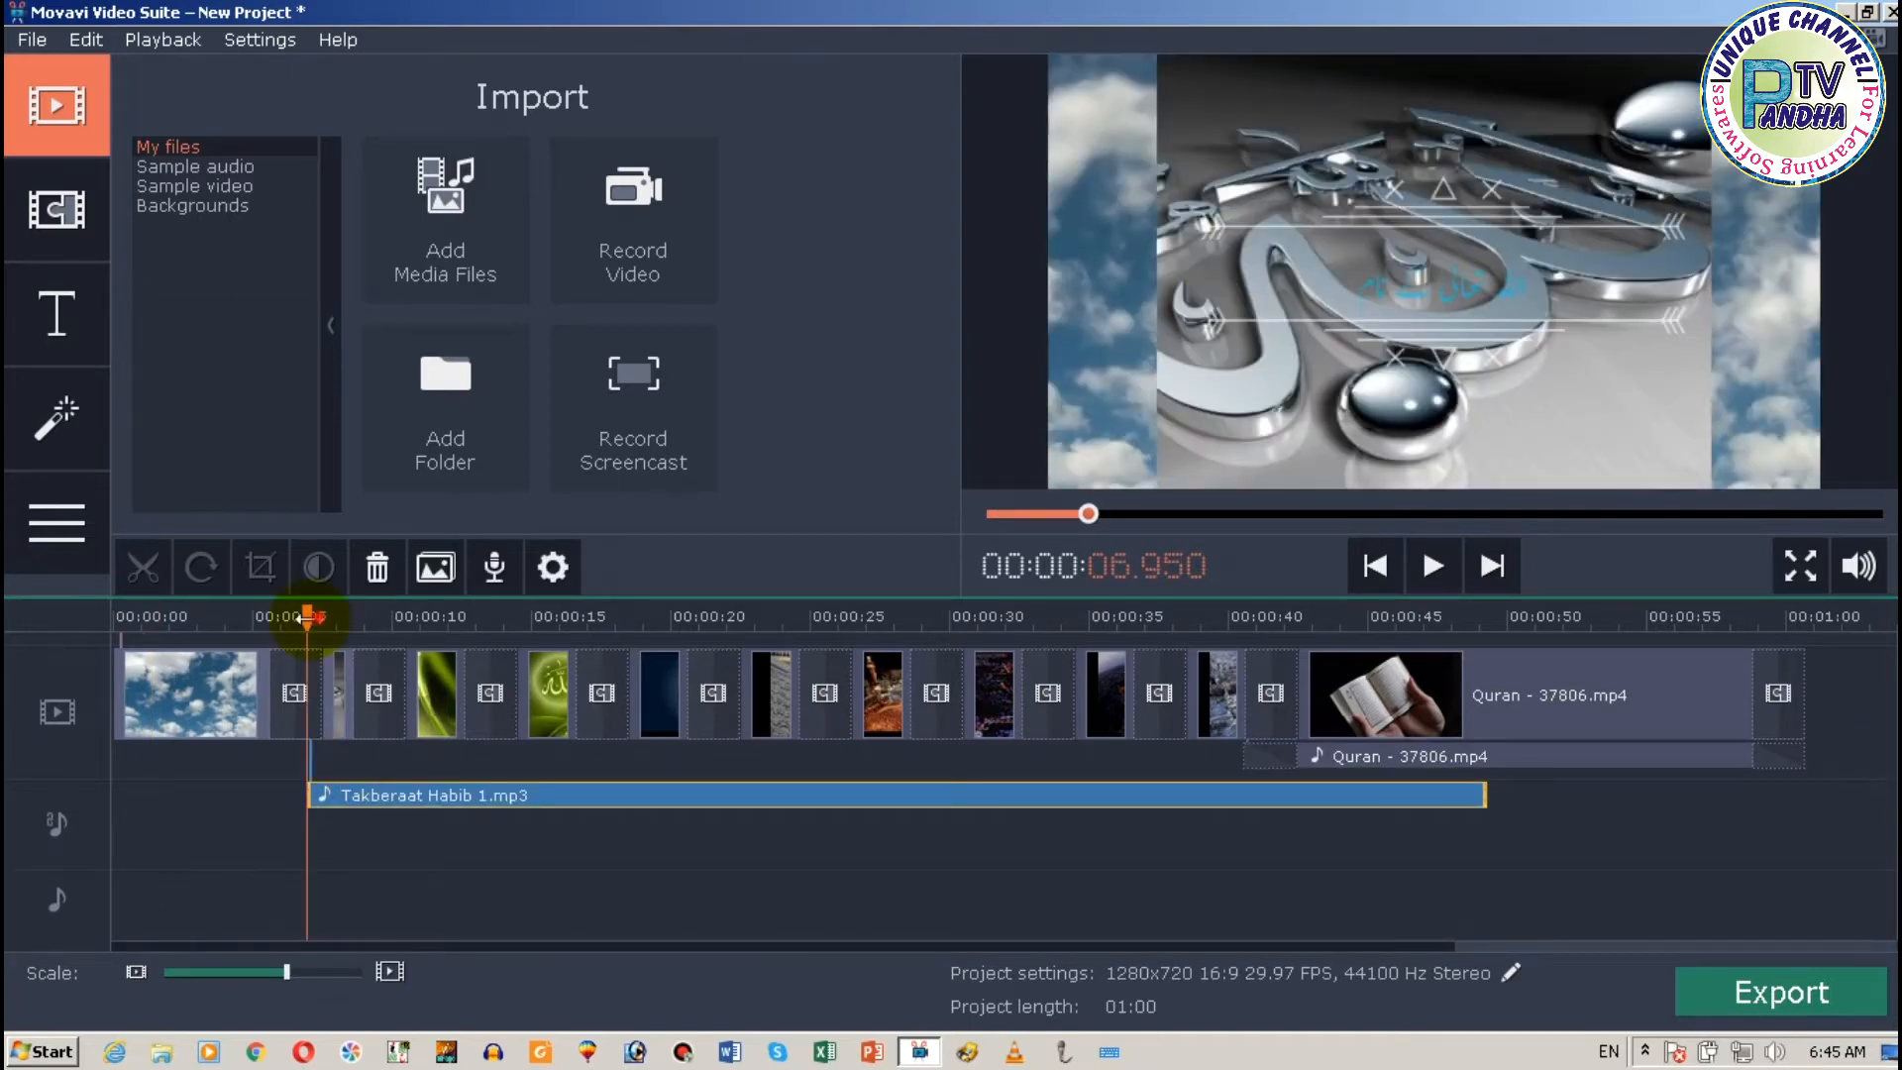
scroll(308, 617, "up", 3)
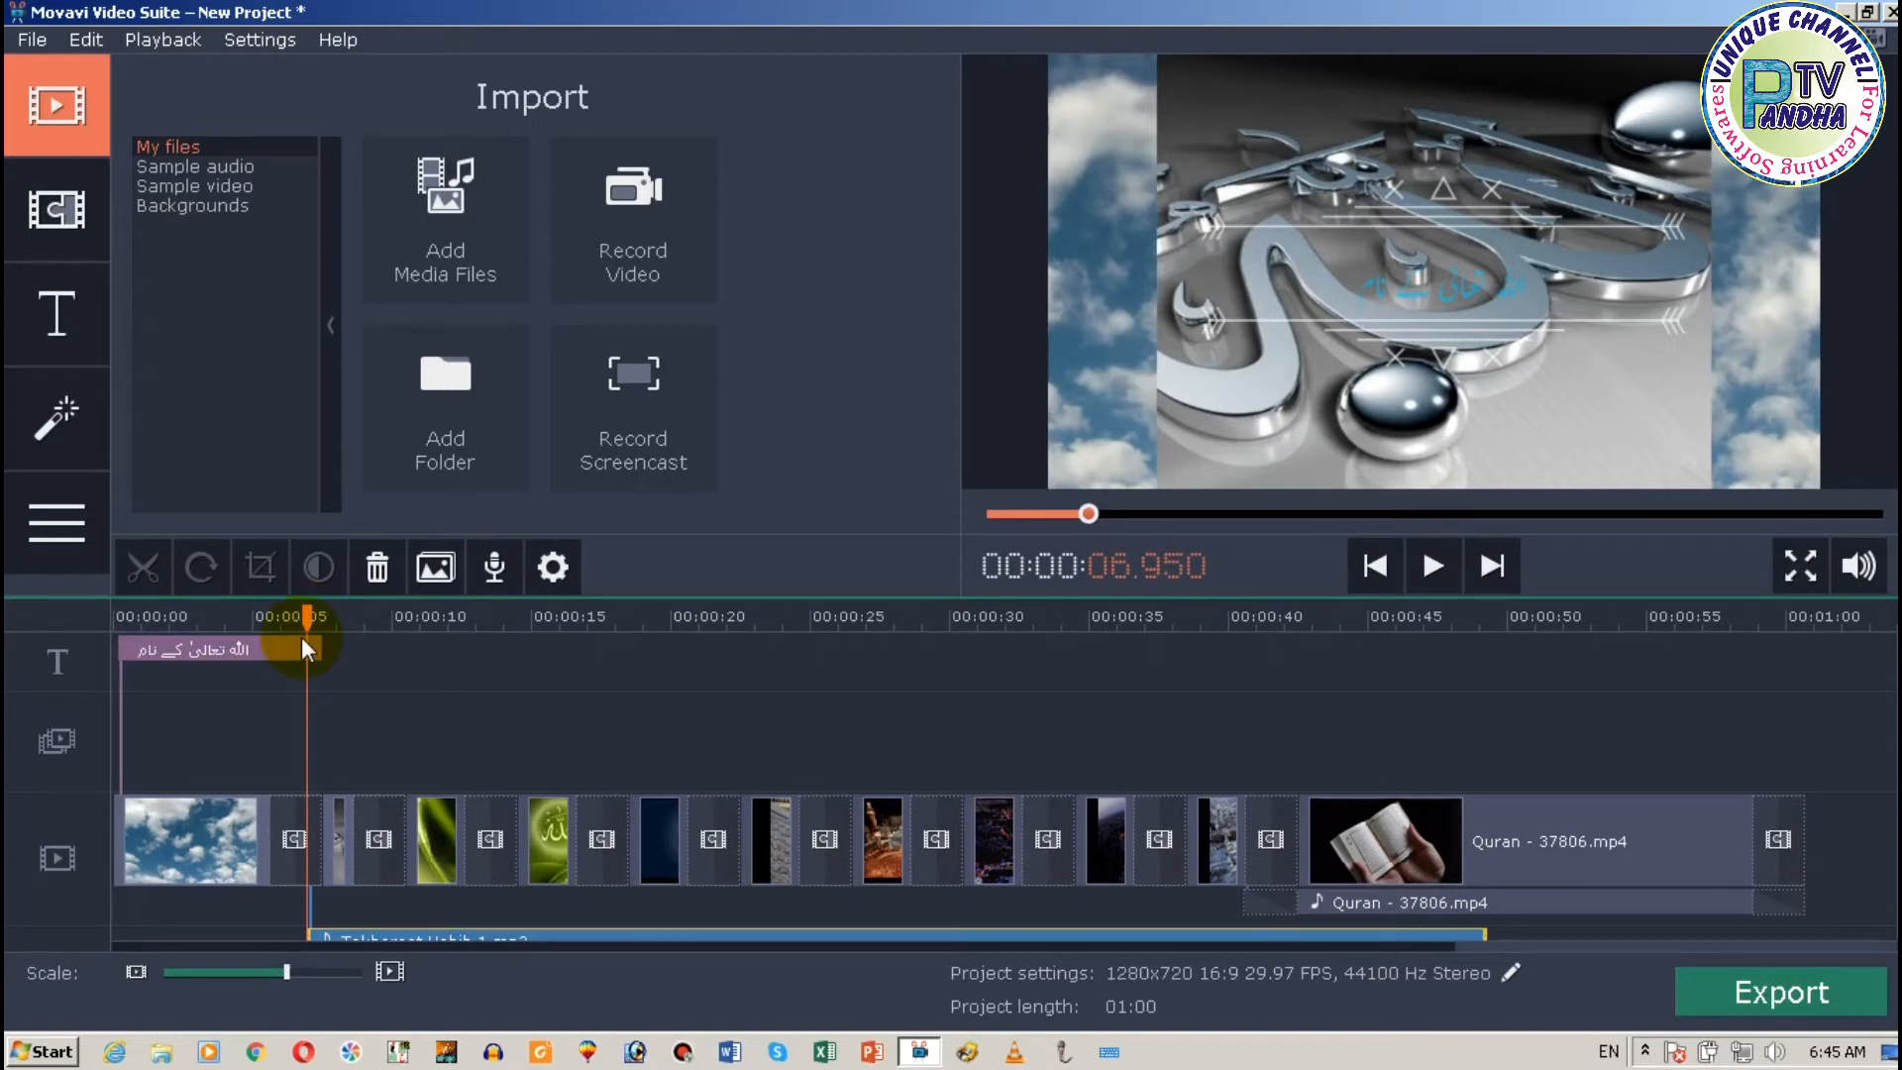
left_click(301, 648)
left_click_drag(309, 649, 268, 655)
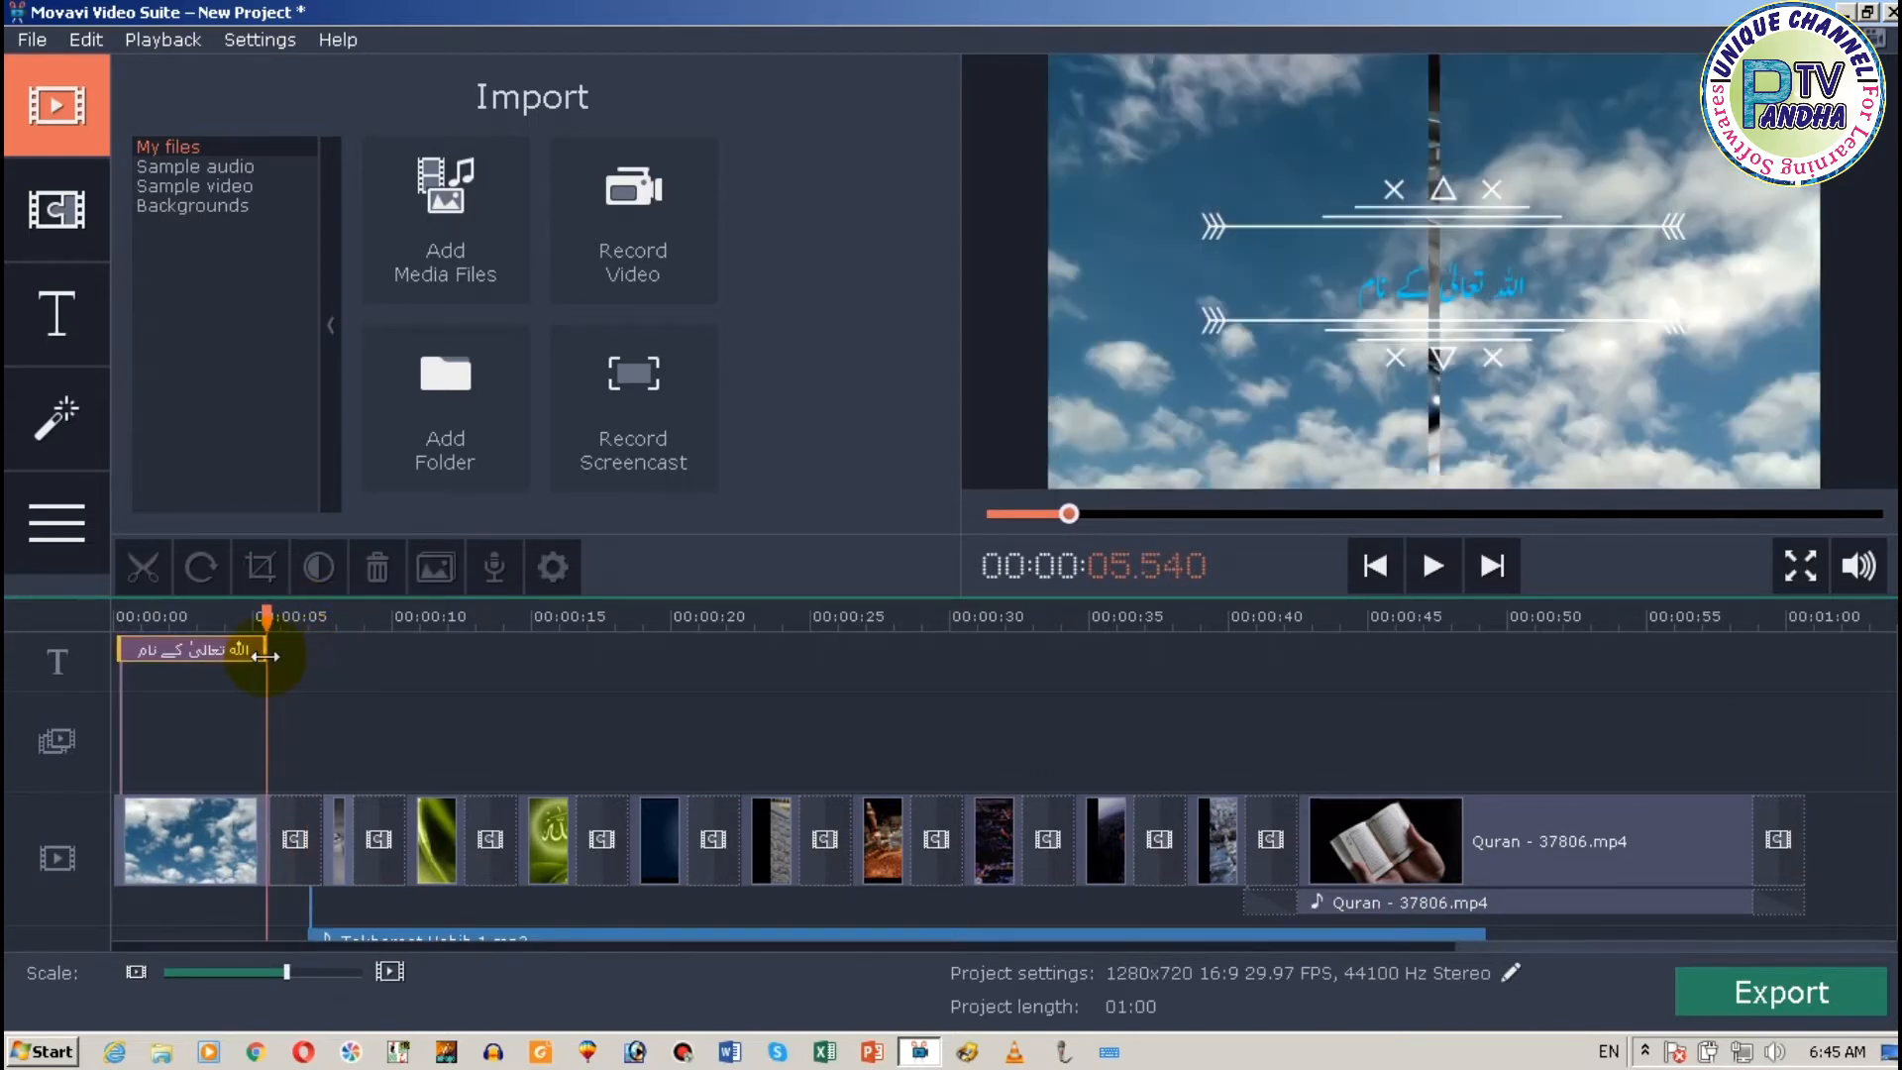
Play back the timeline from the start to check the title, transitions and added audio
left_click_drag(268, 611, 113, 602)
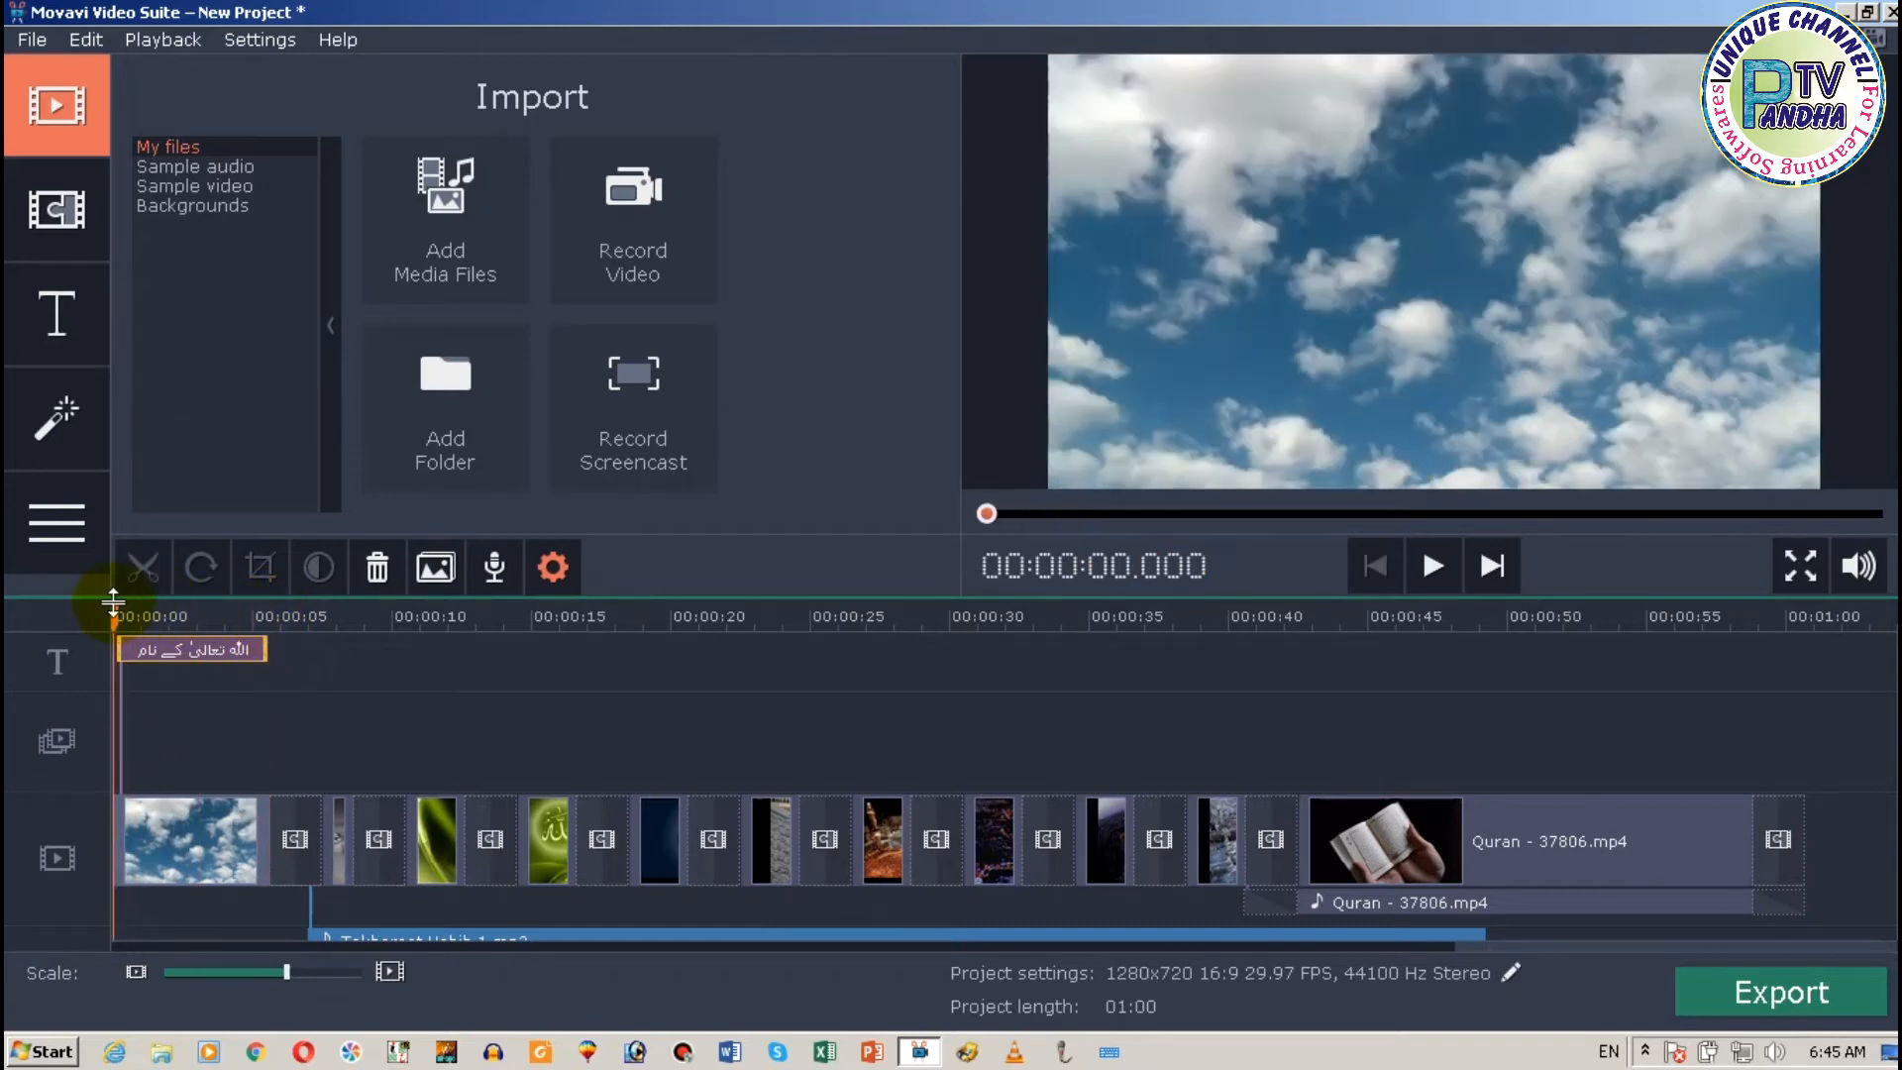
key("space")
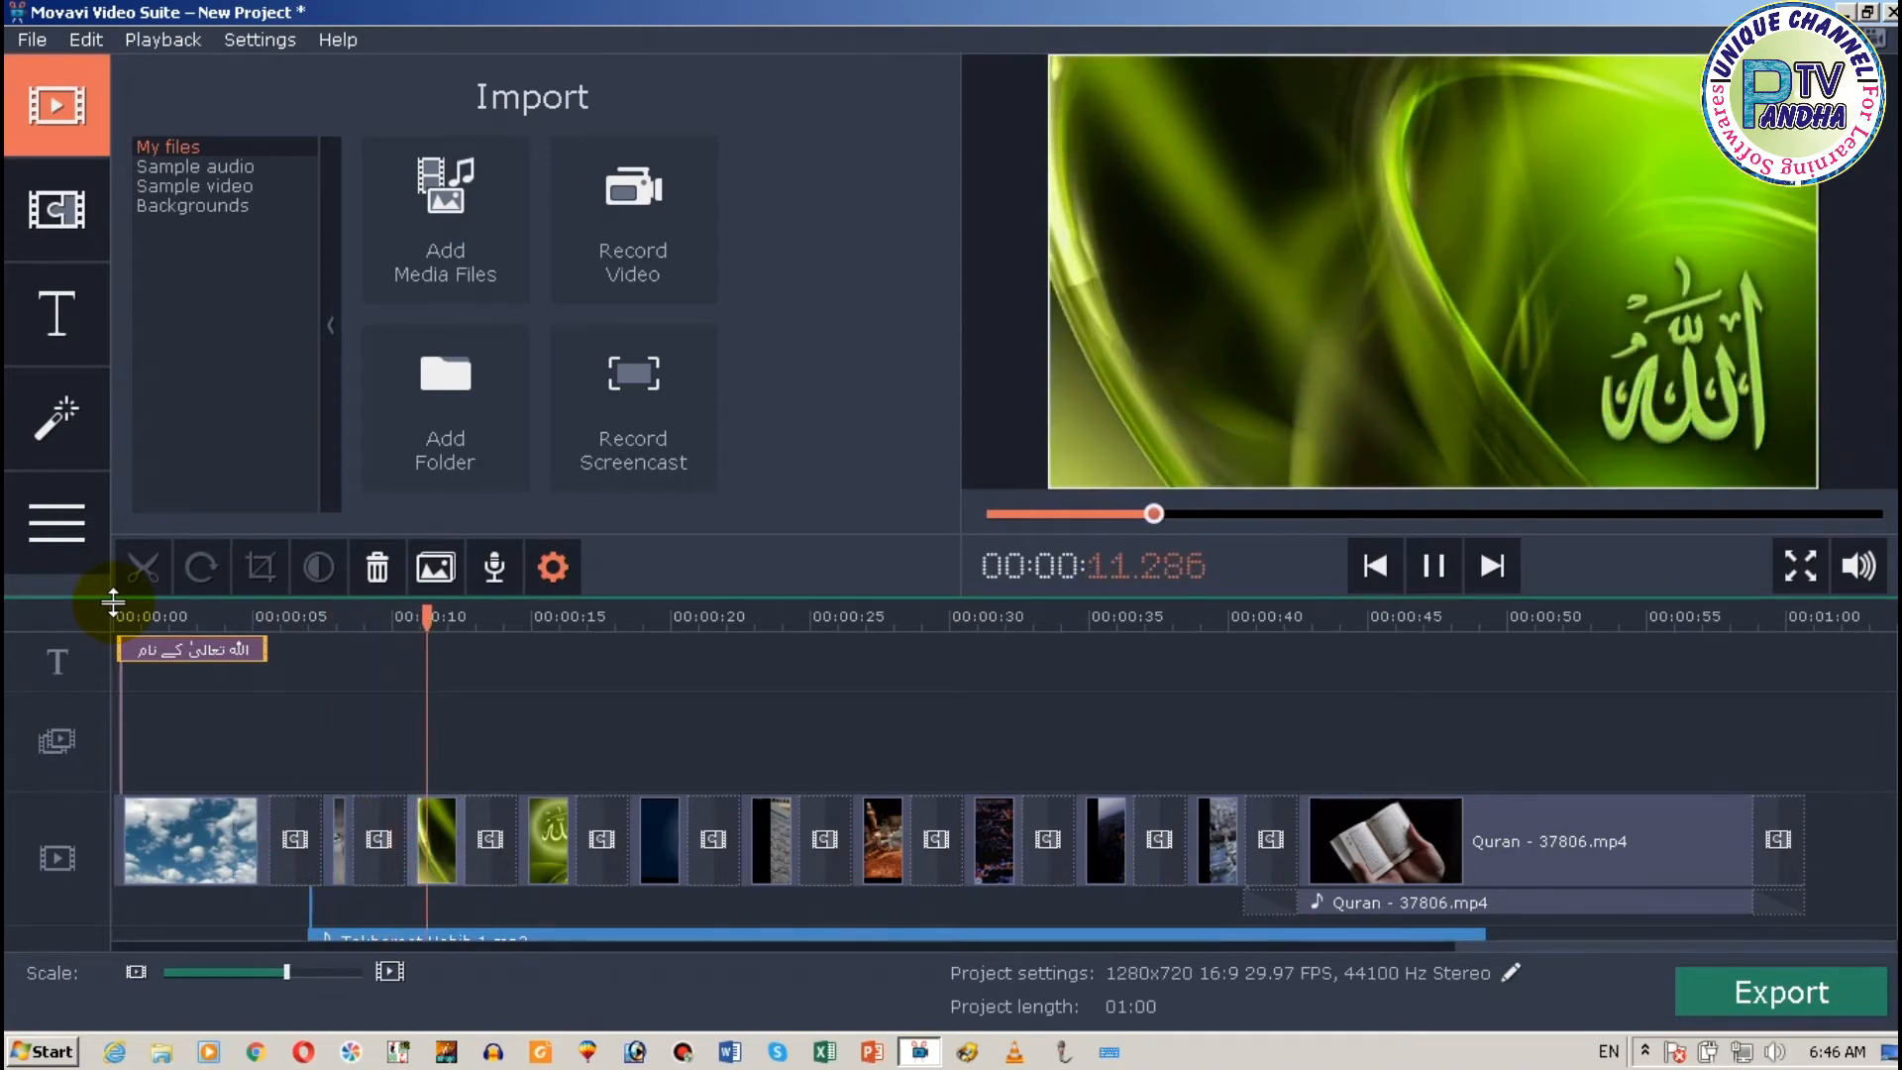
key("space")
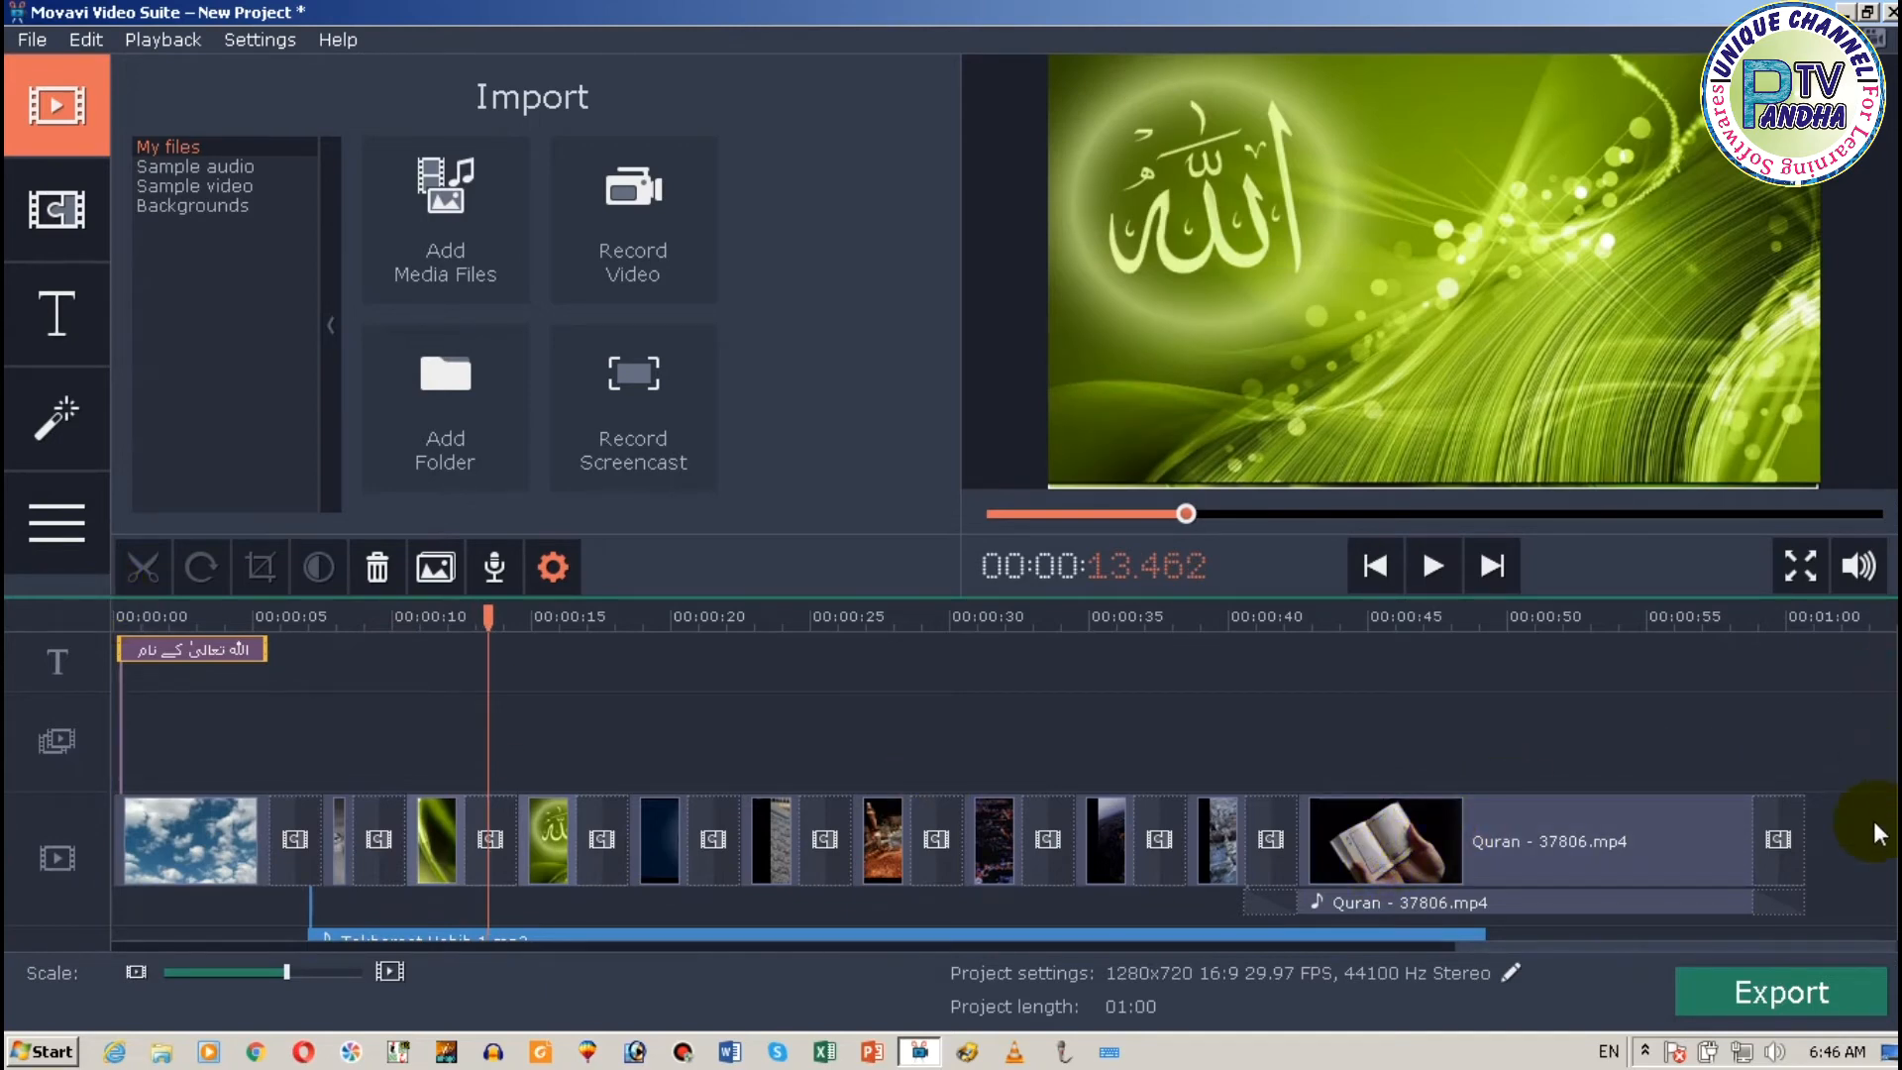
Delete the original audio track of the Quran - 37806.mp4 clip, keeping its video
scroll(1004, 785, "down", 3)
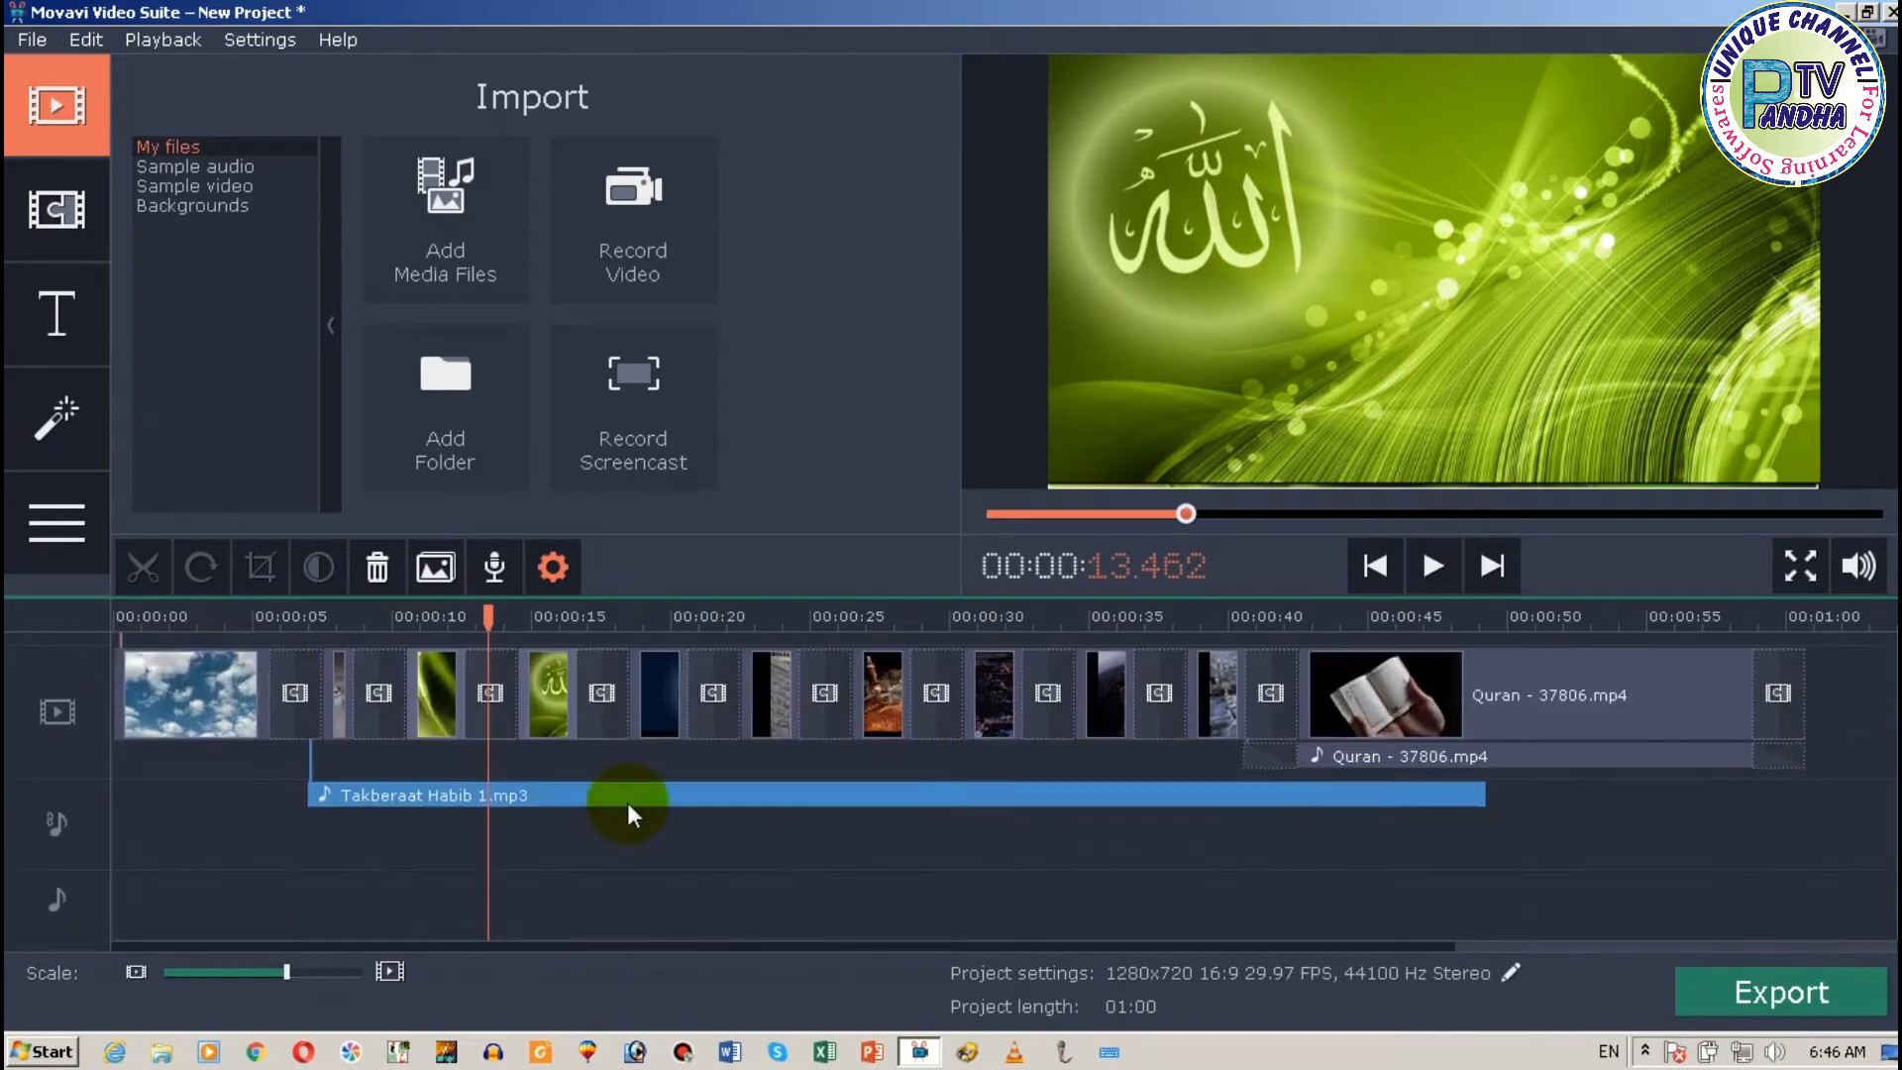
left_click(442, 798)
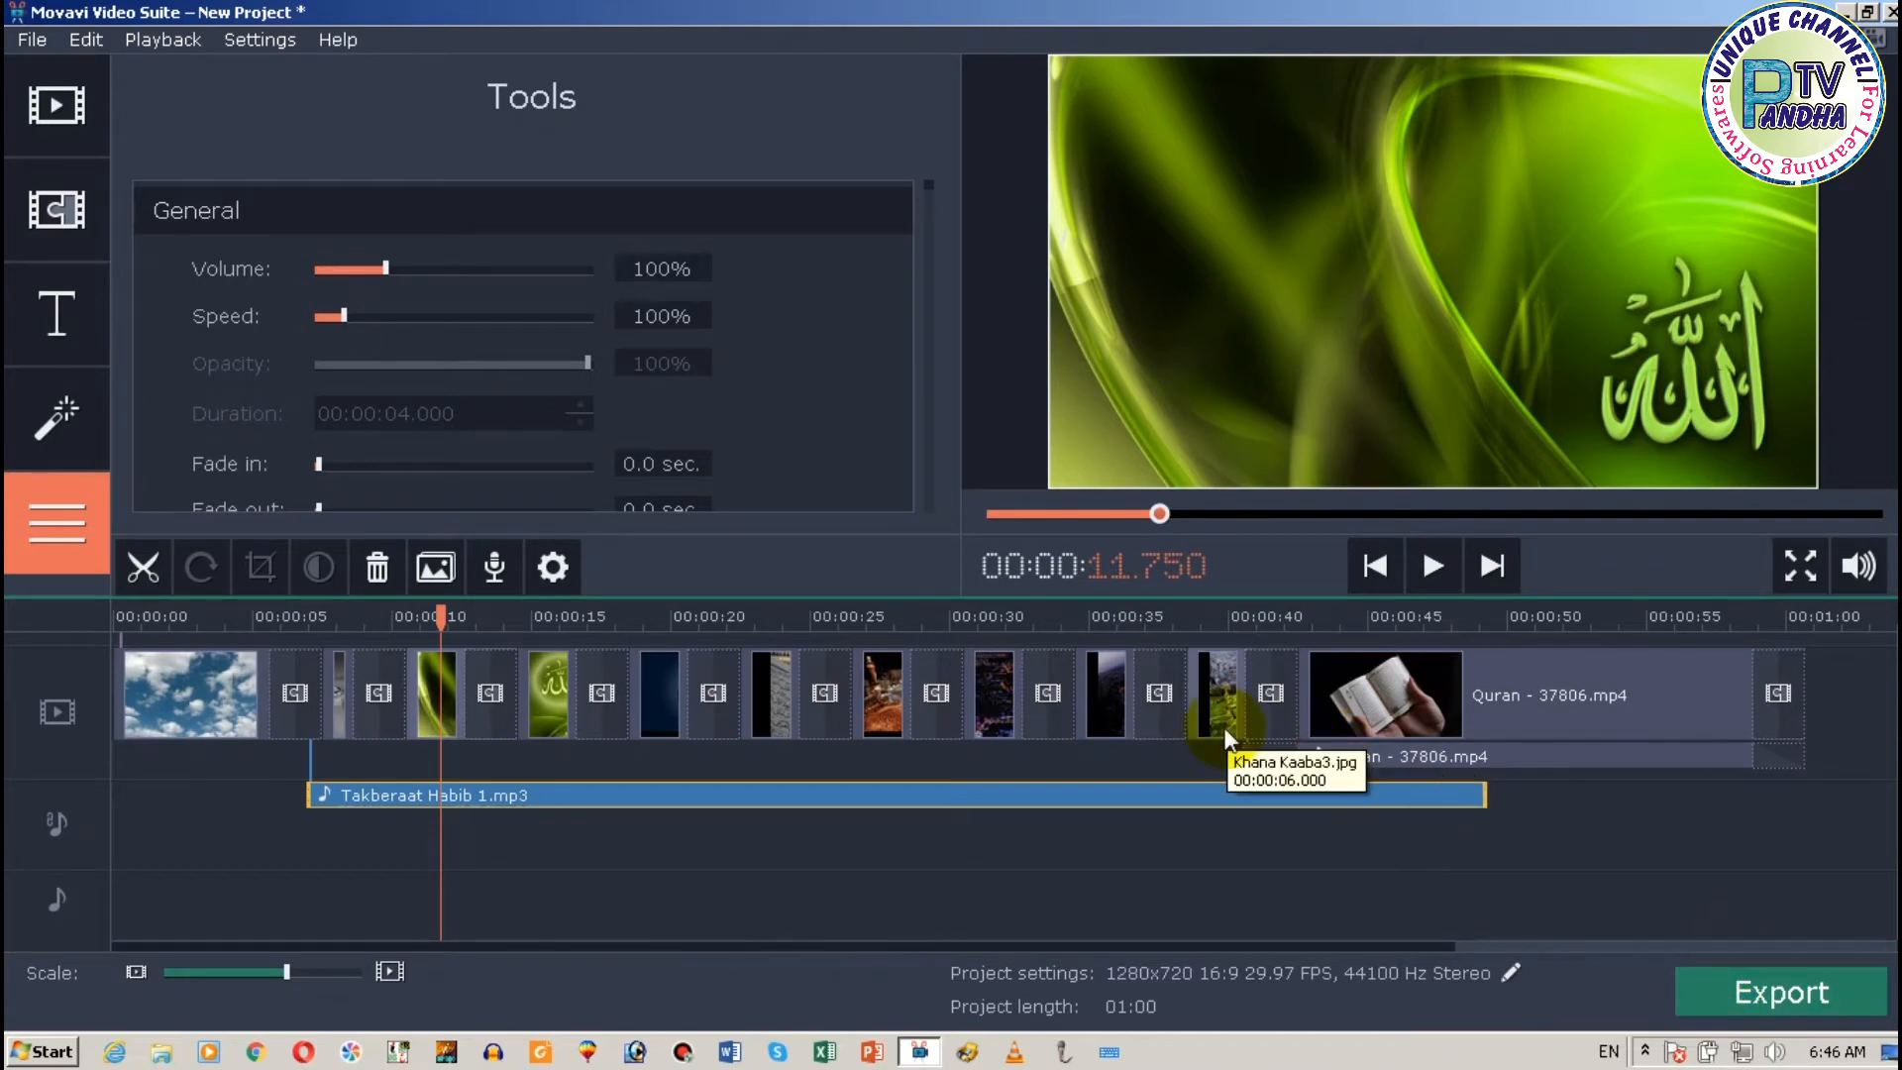
left_click(1427, 758)
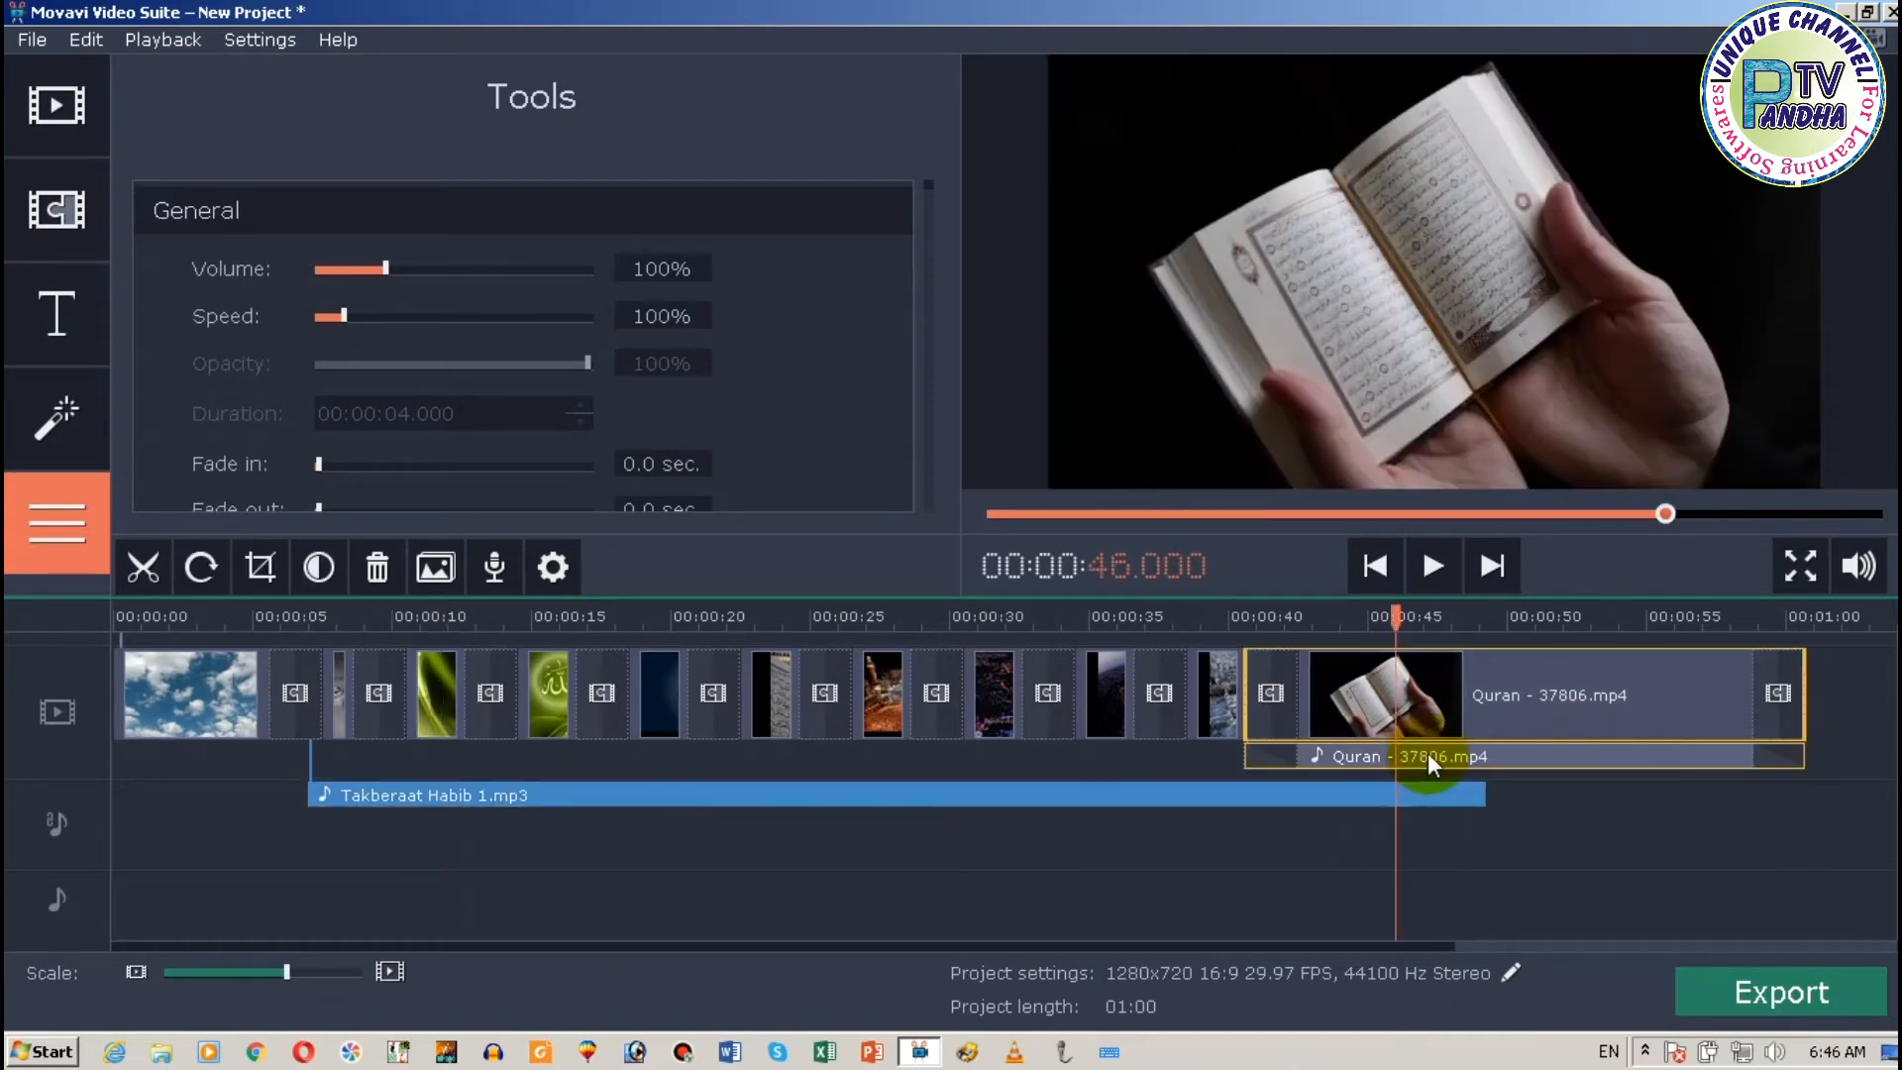
left_click(1429, 756)
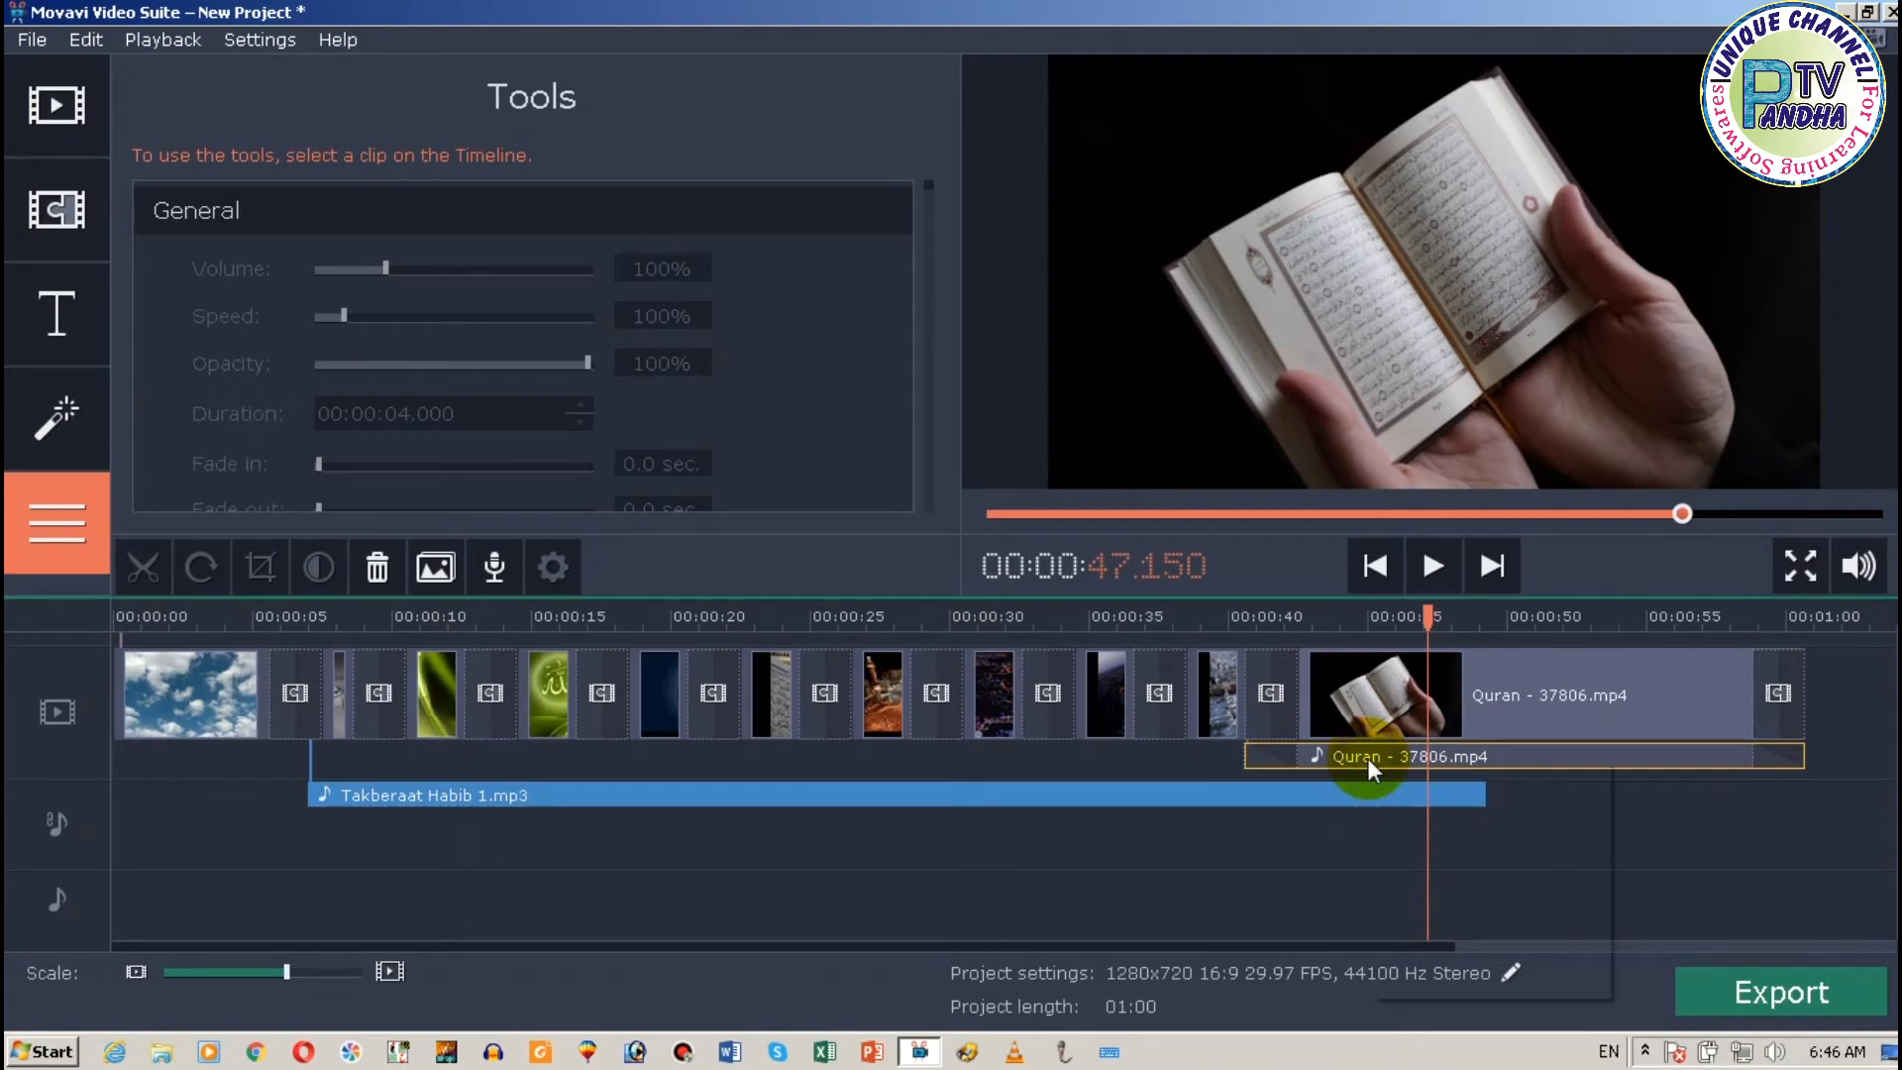
right_click(1369, 762)
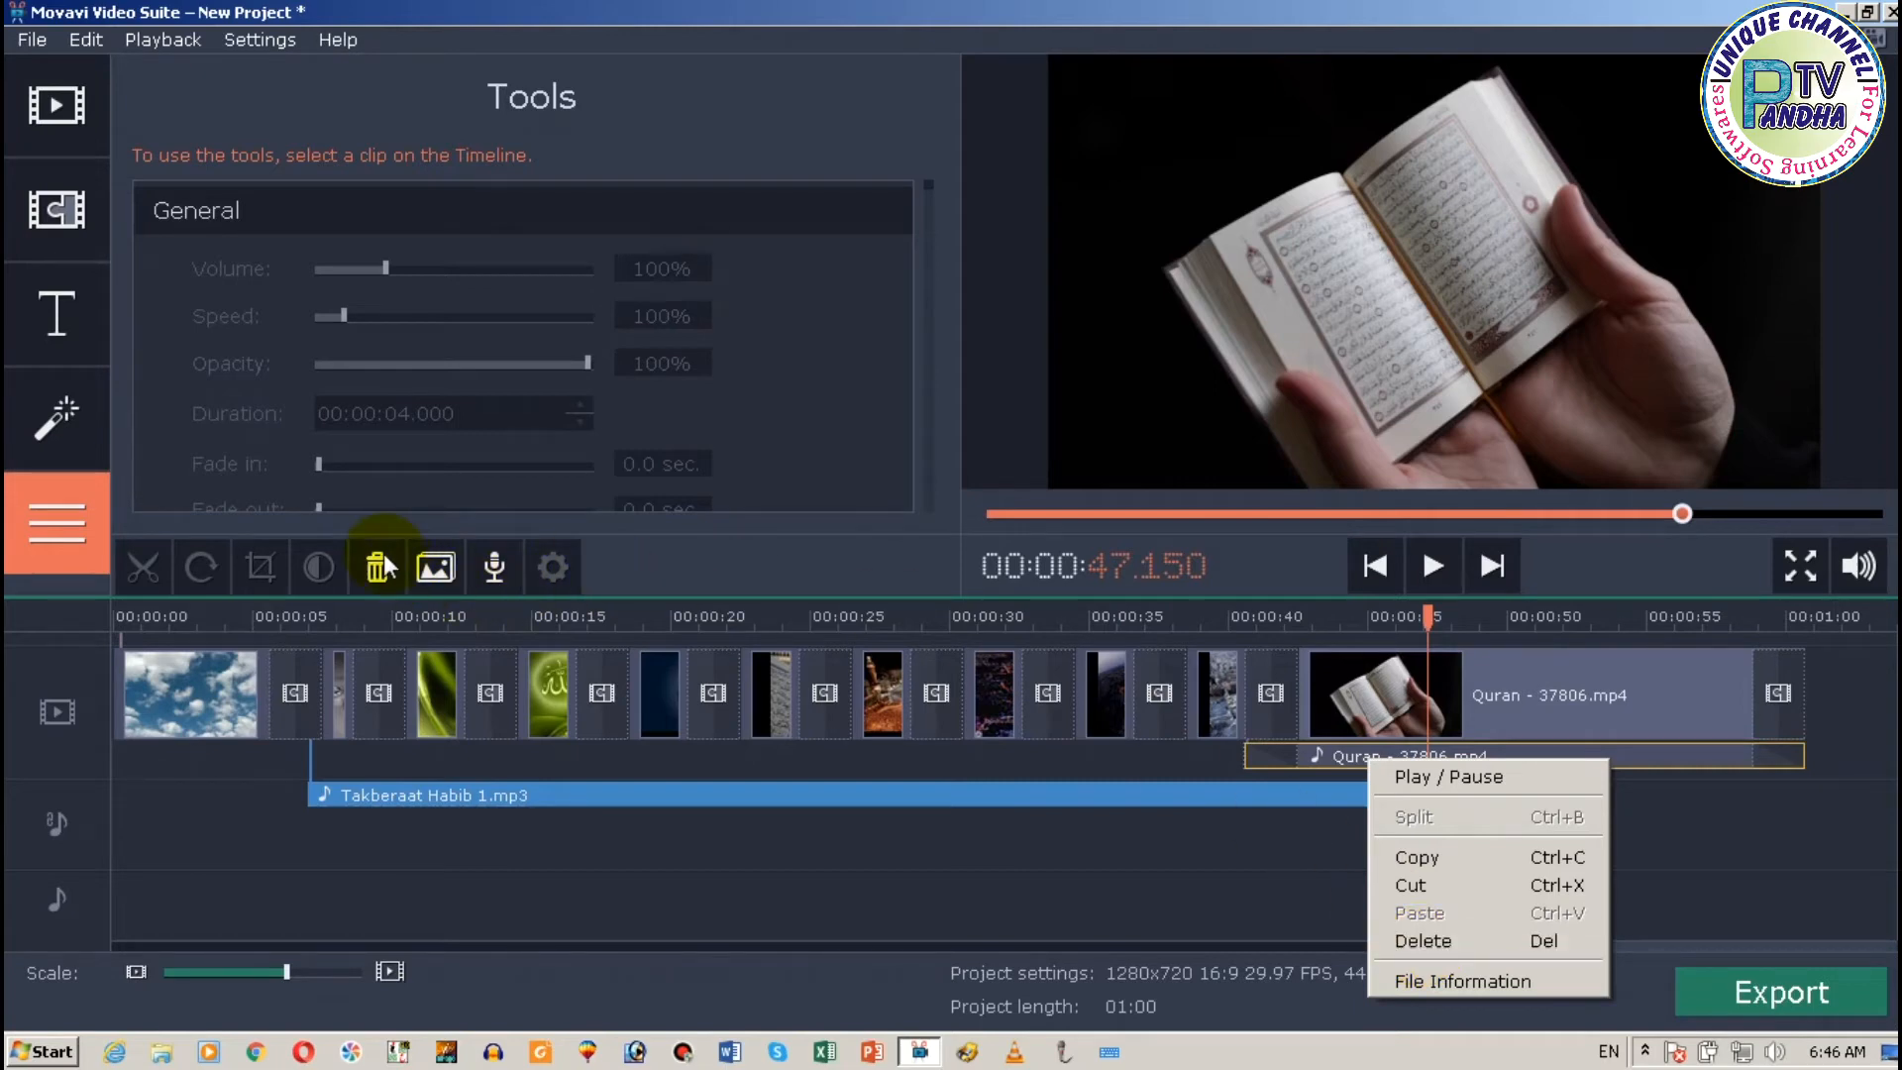
left_click(1339, 759)
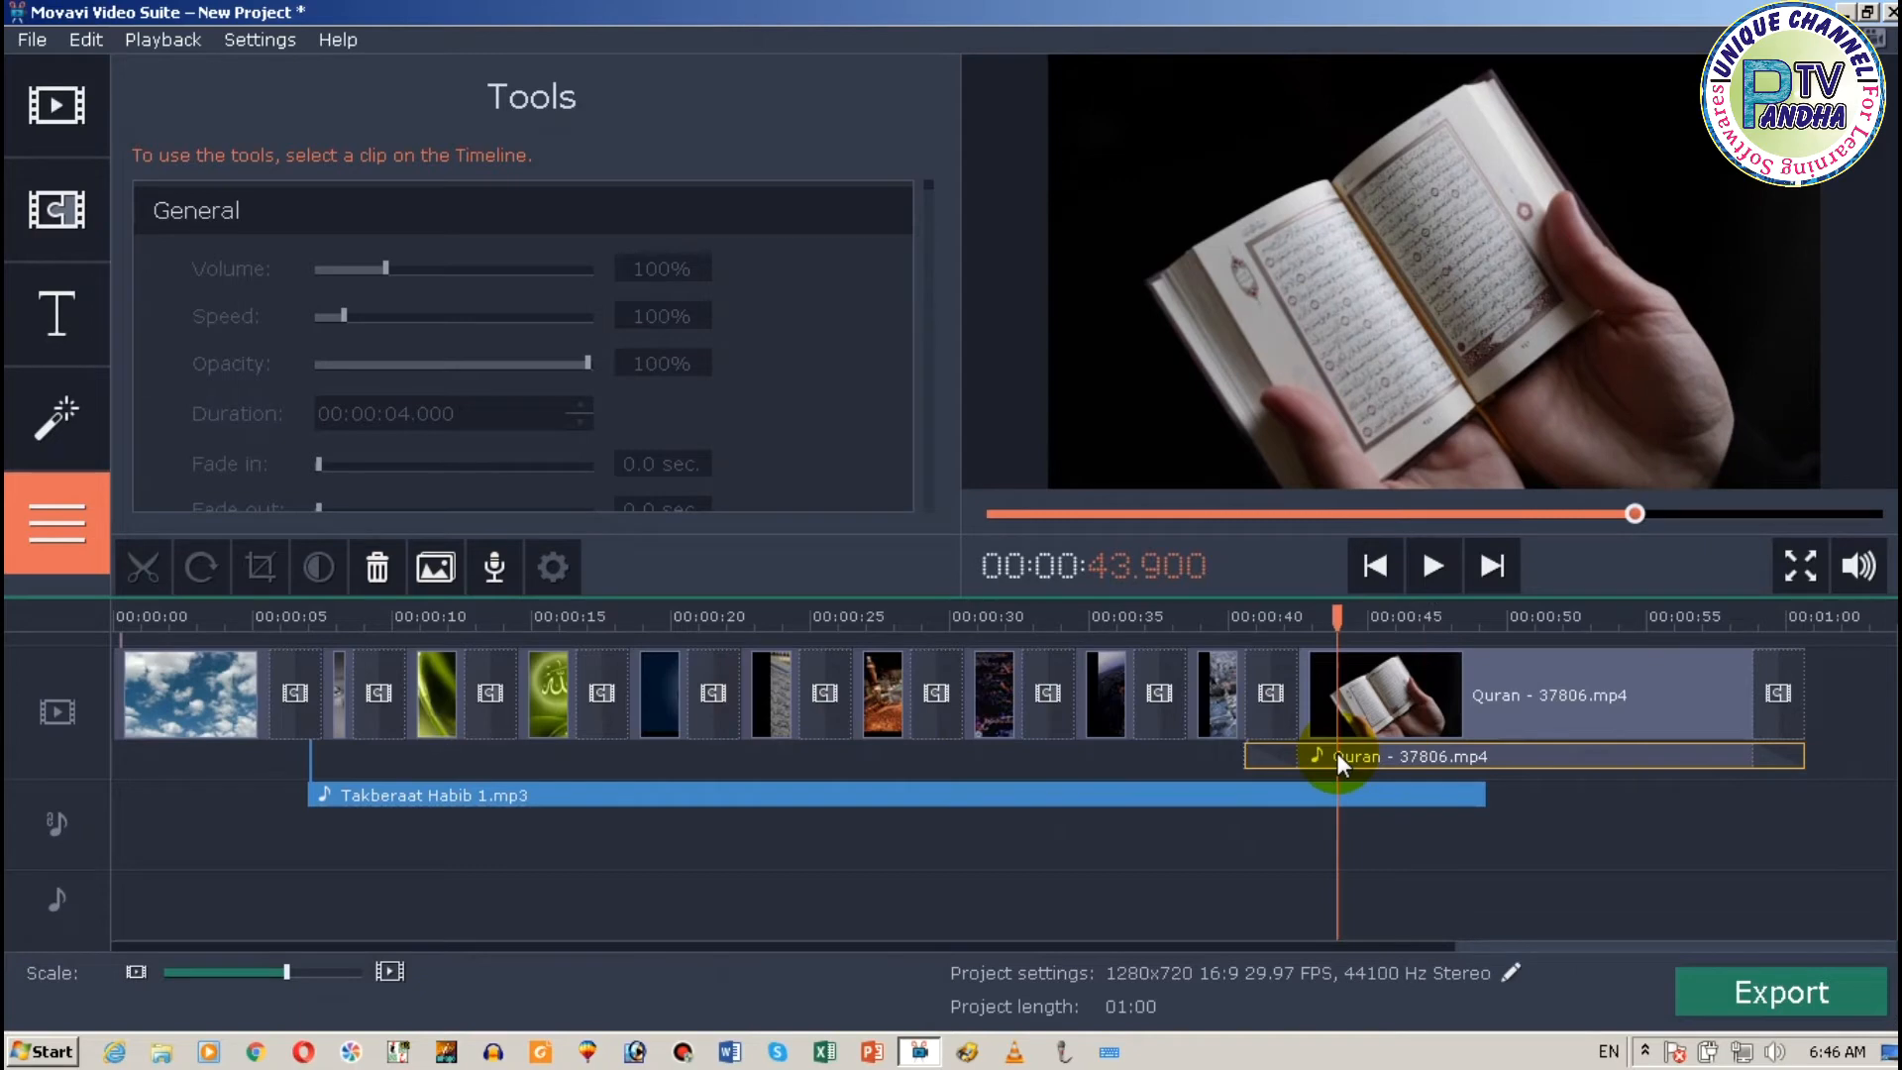
key("Delete")
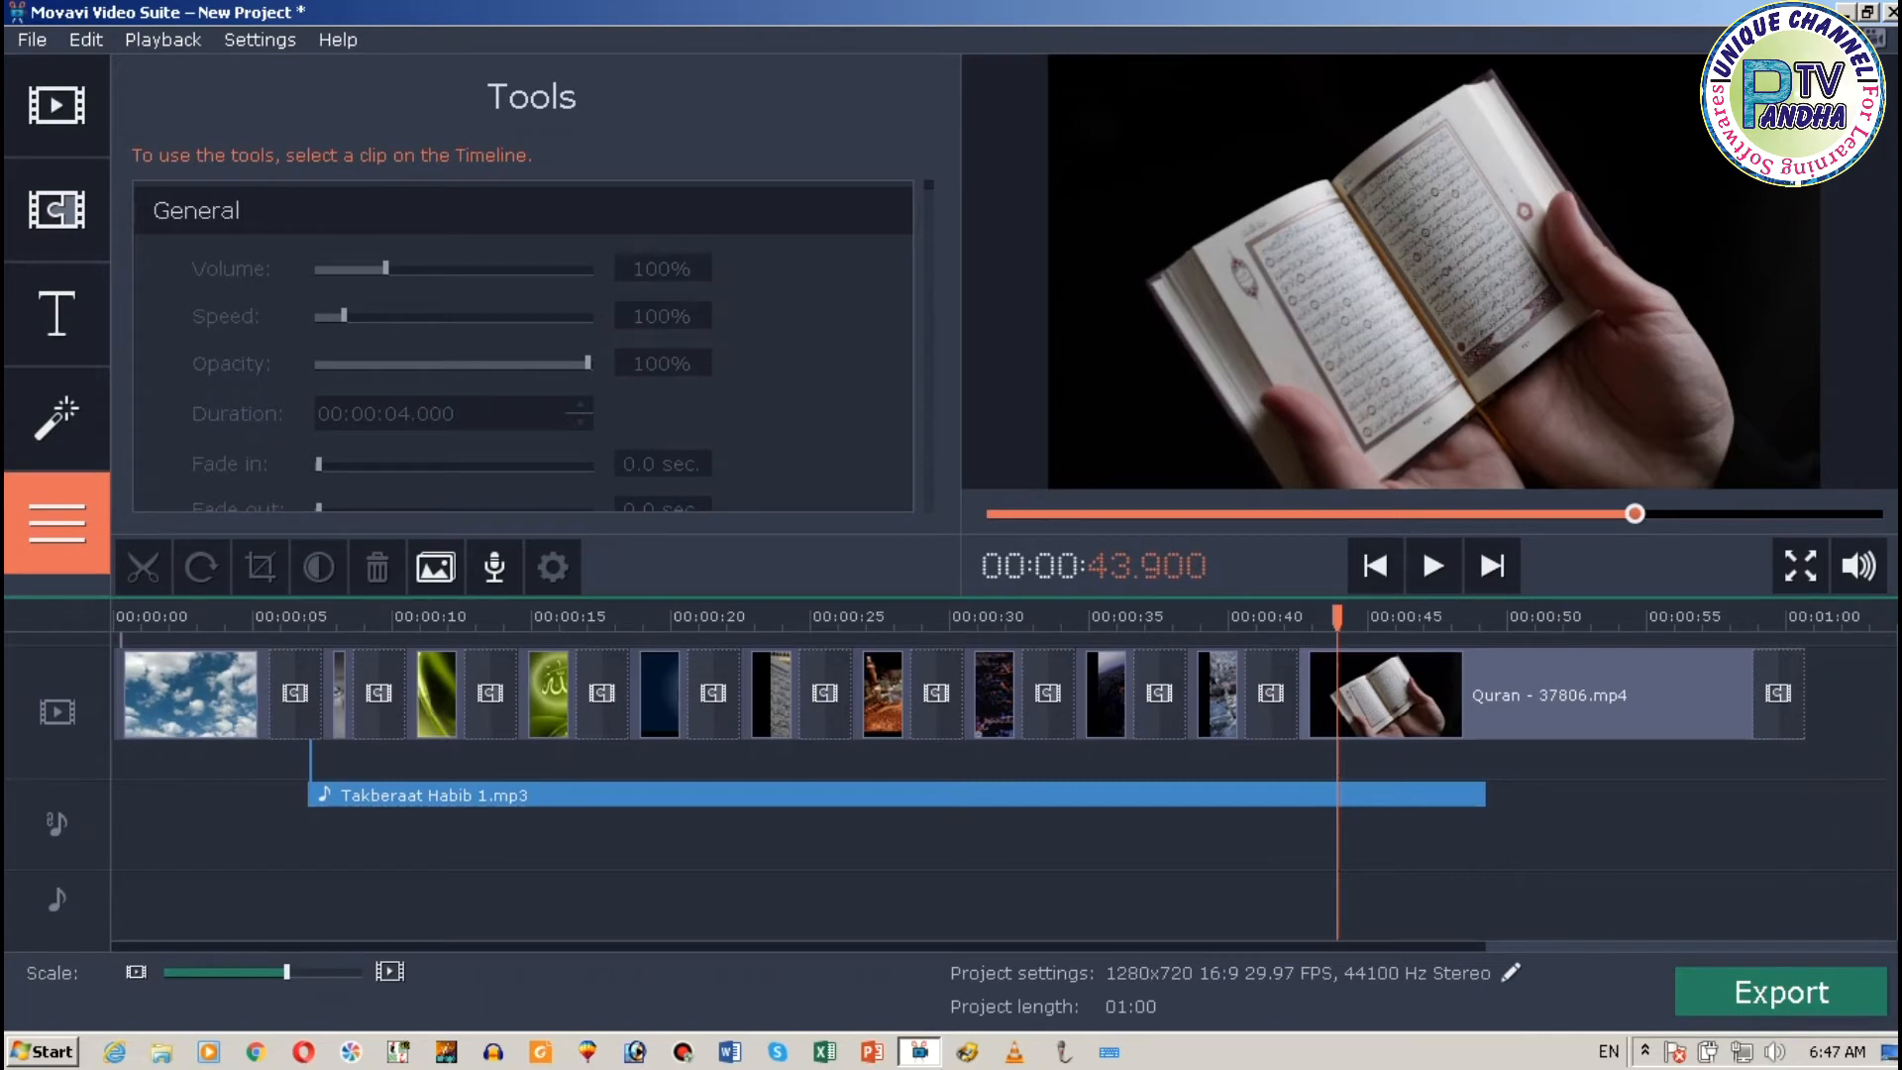
scroll(1882, 792, "up", 2)
scroll(1885, 793, "down", 2)
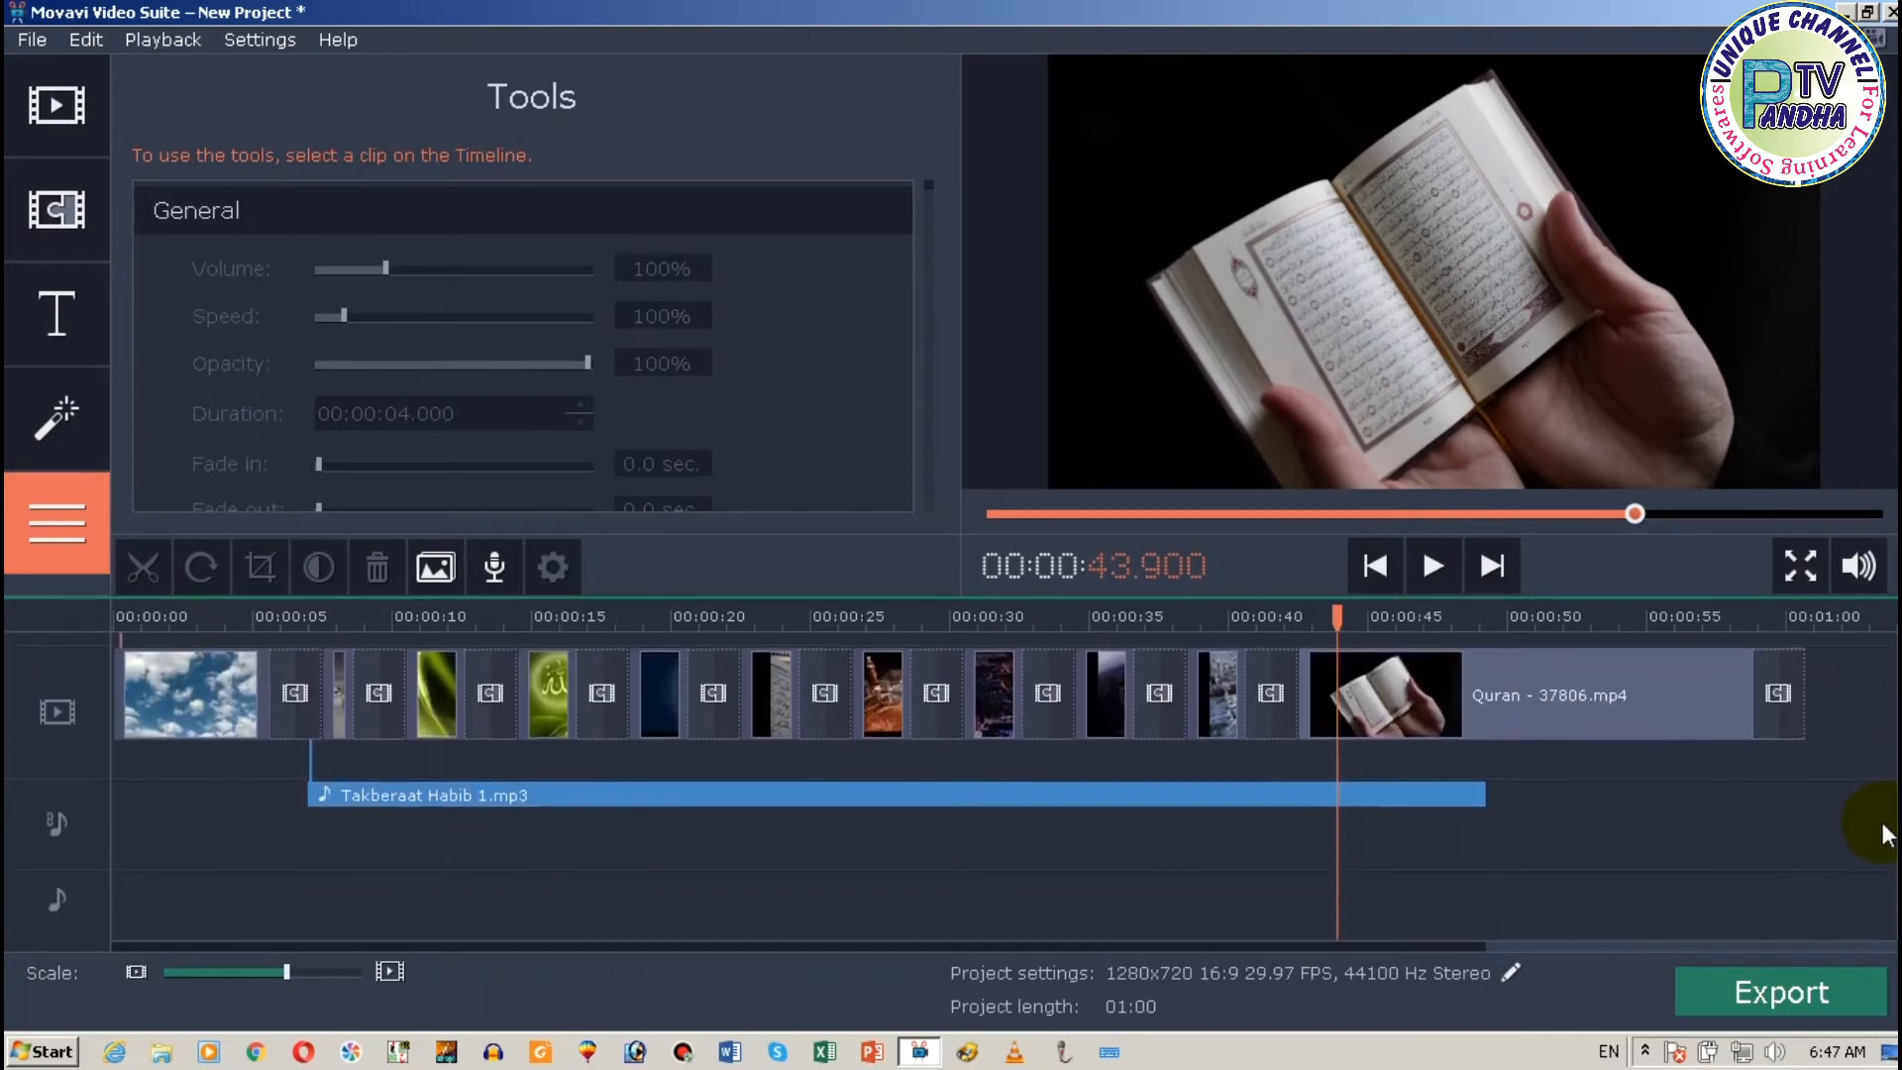
scroll(1885, 819, "up", 2)
scroll(1883, 837, "down", 2)
scroll(1882, 838, "up", 2)
scroll(1885, 842, "down", 2)
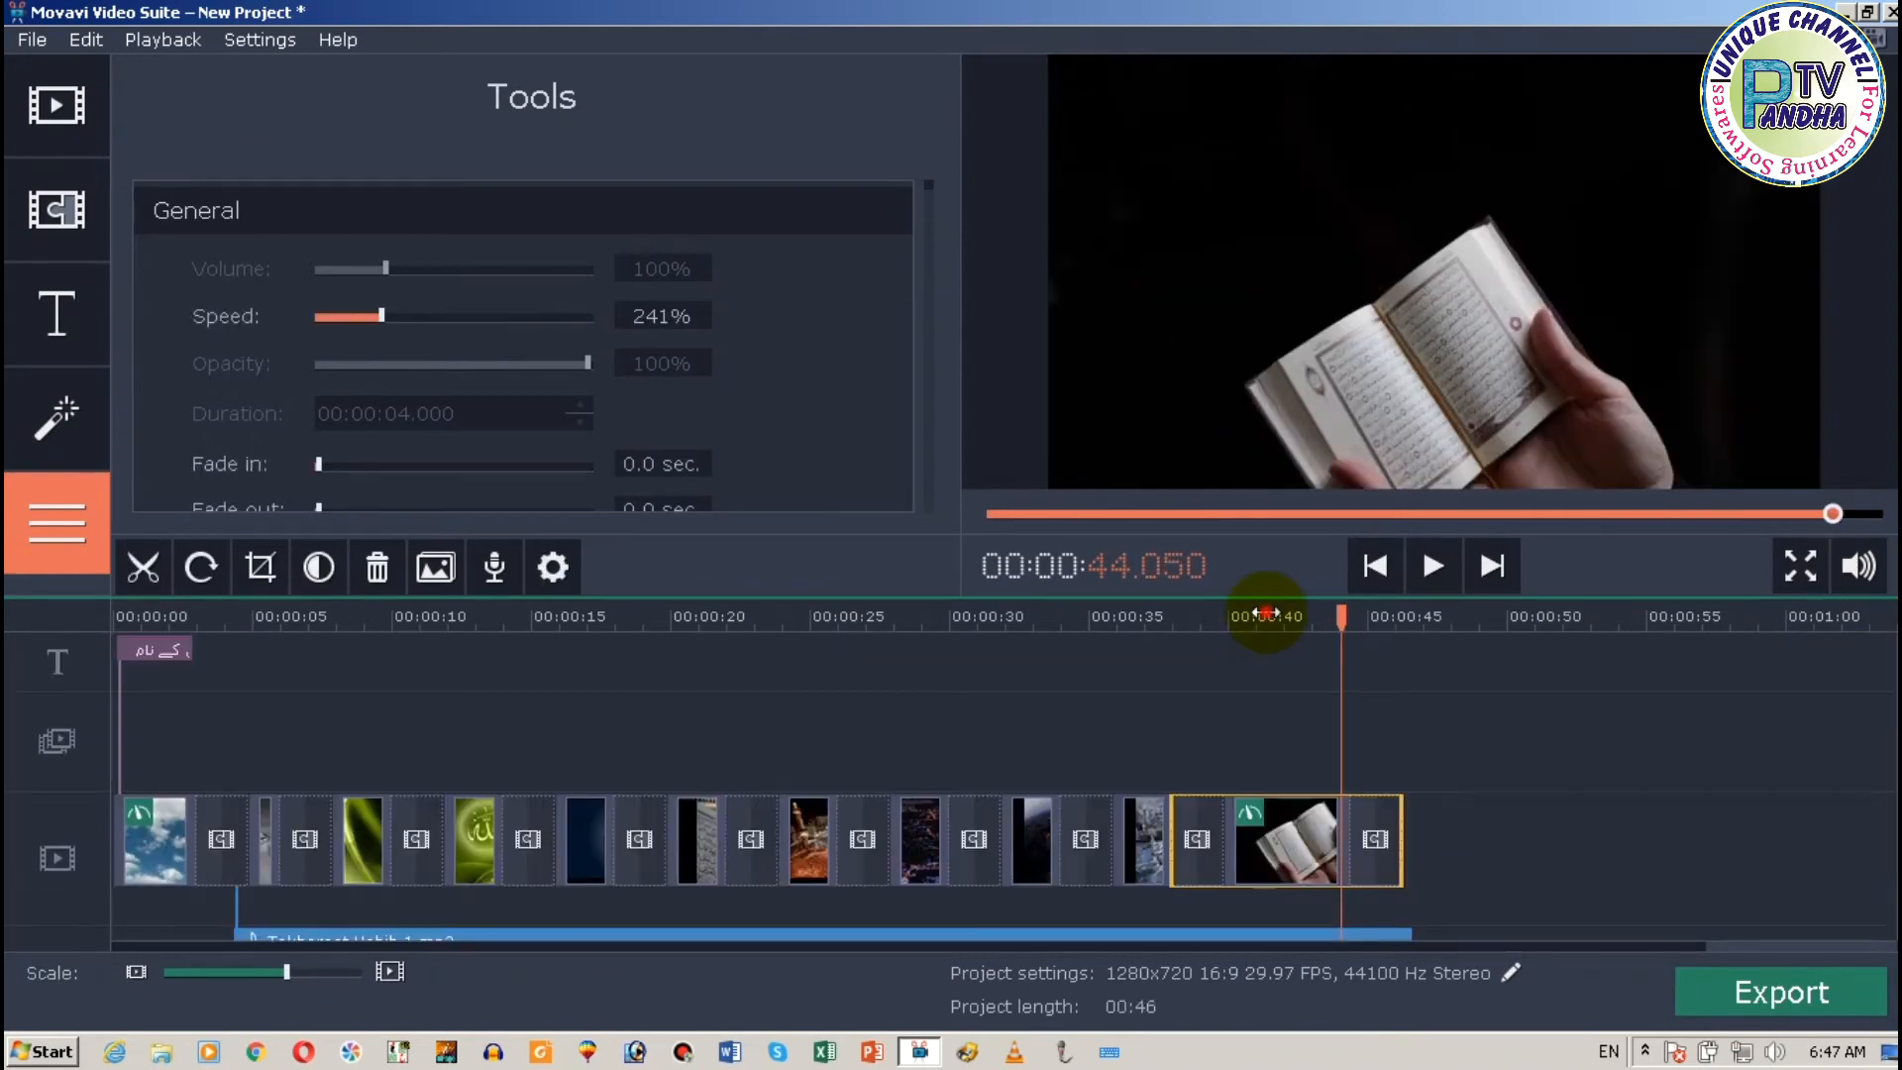
Export the project as an MP4 video with the file name "Allah Name Walpaper Slide"
left_click_drag(1266, 615, 713, 615)
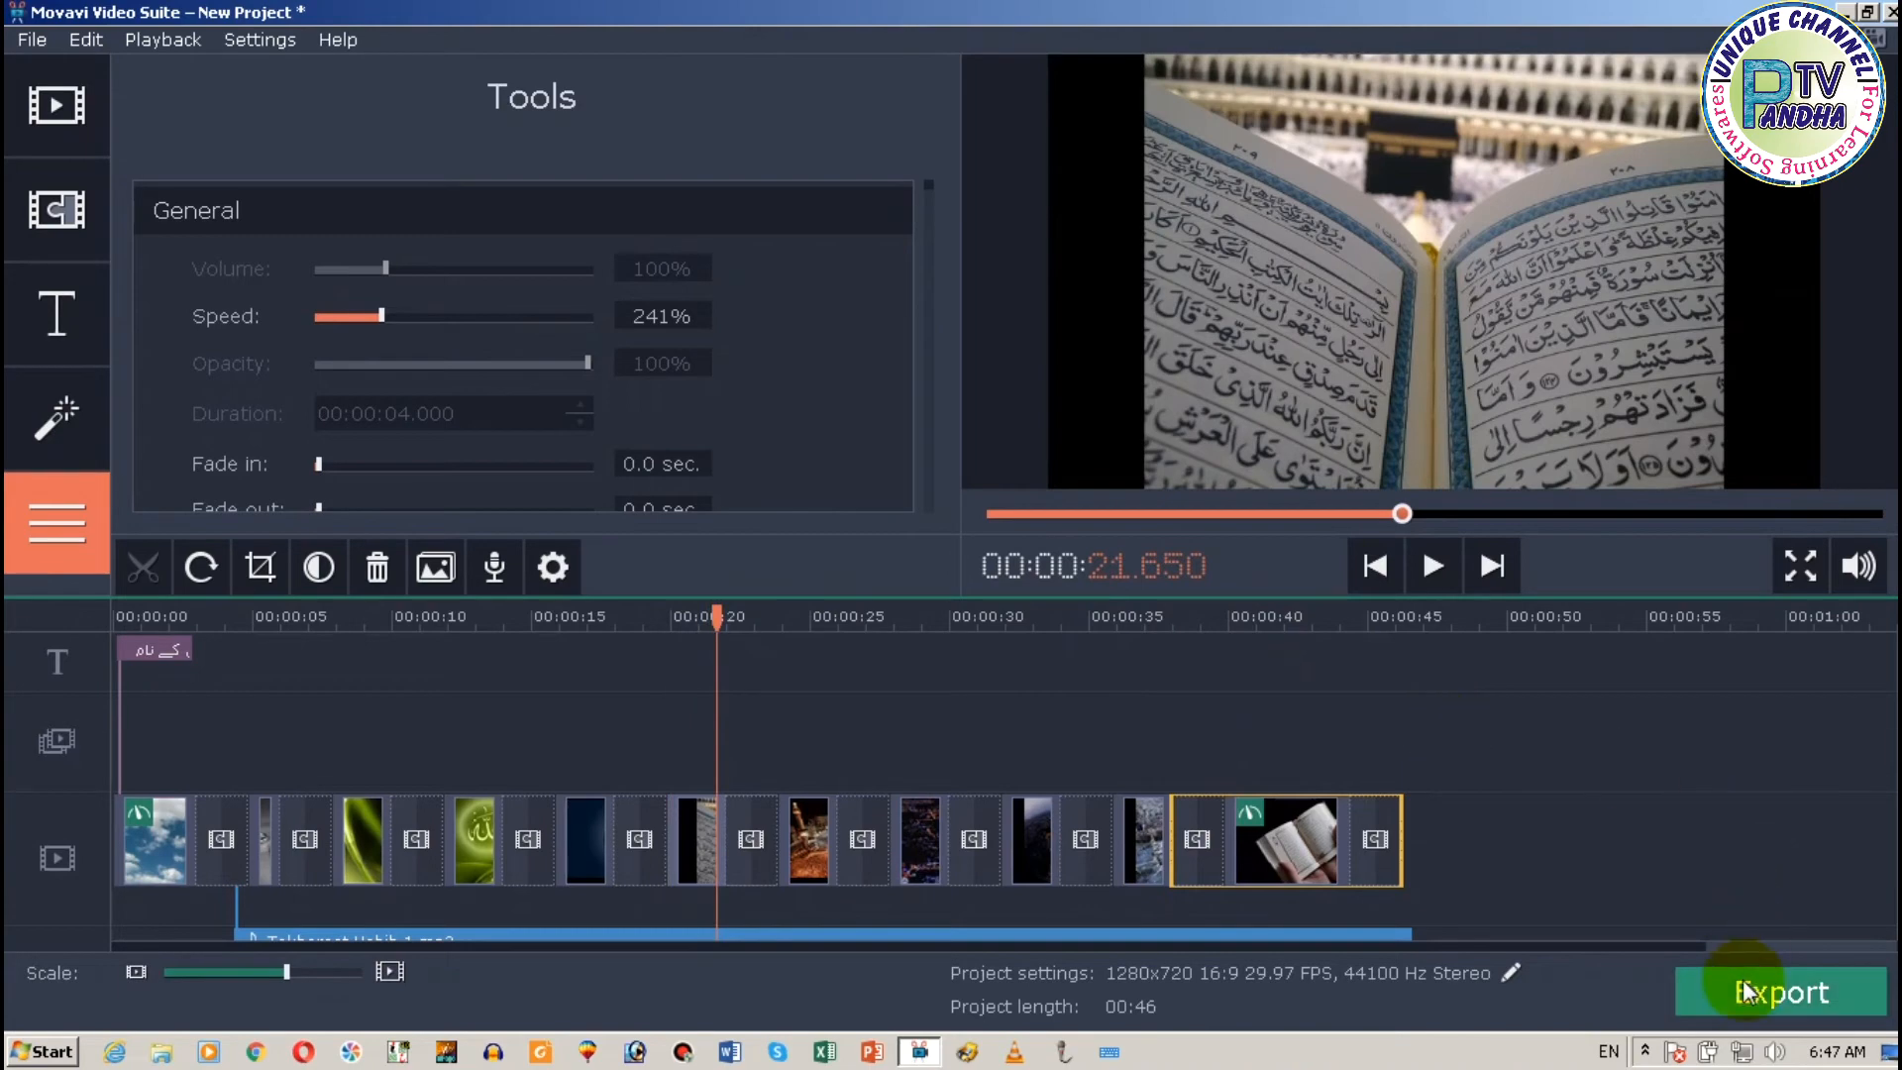
left_click(1746, 991)
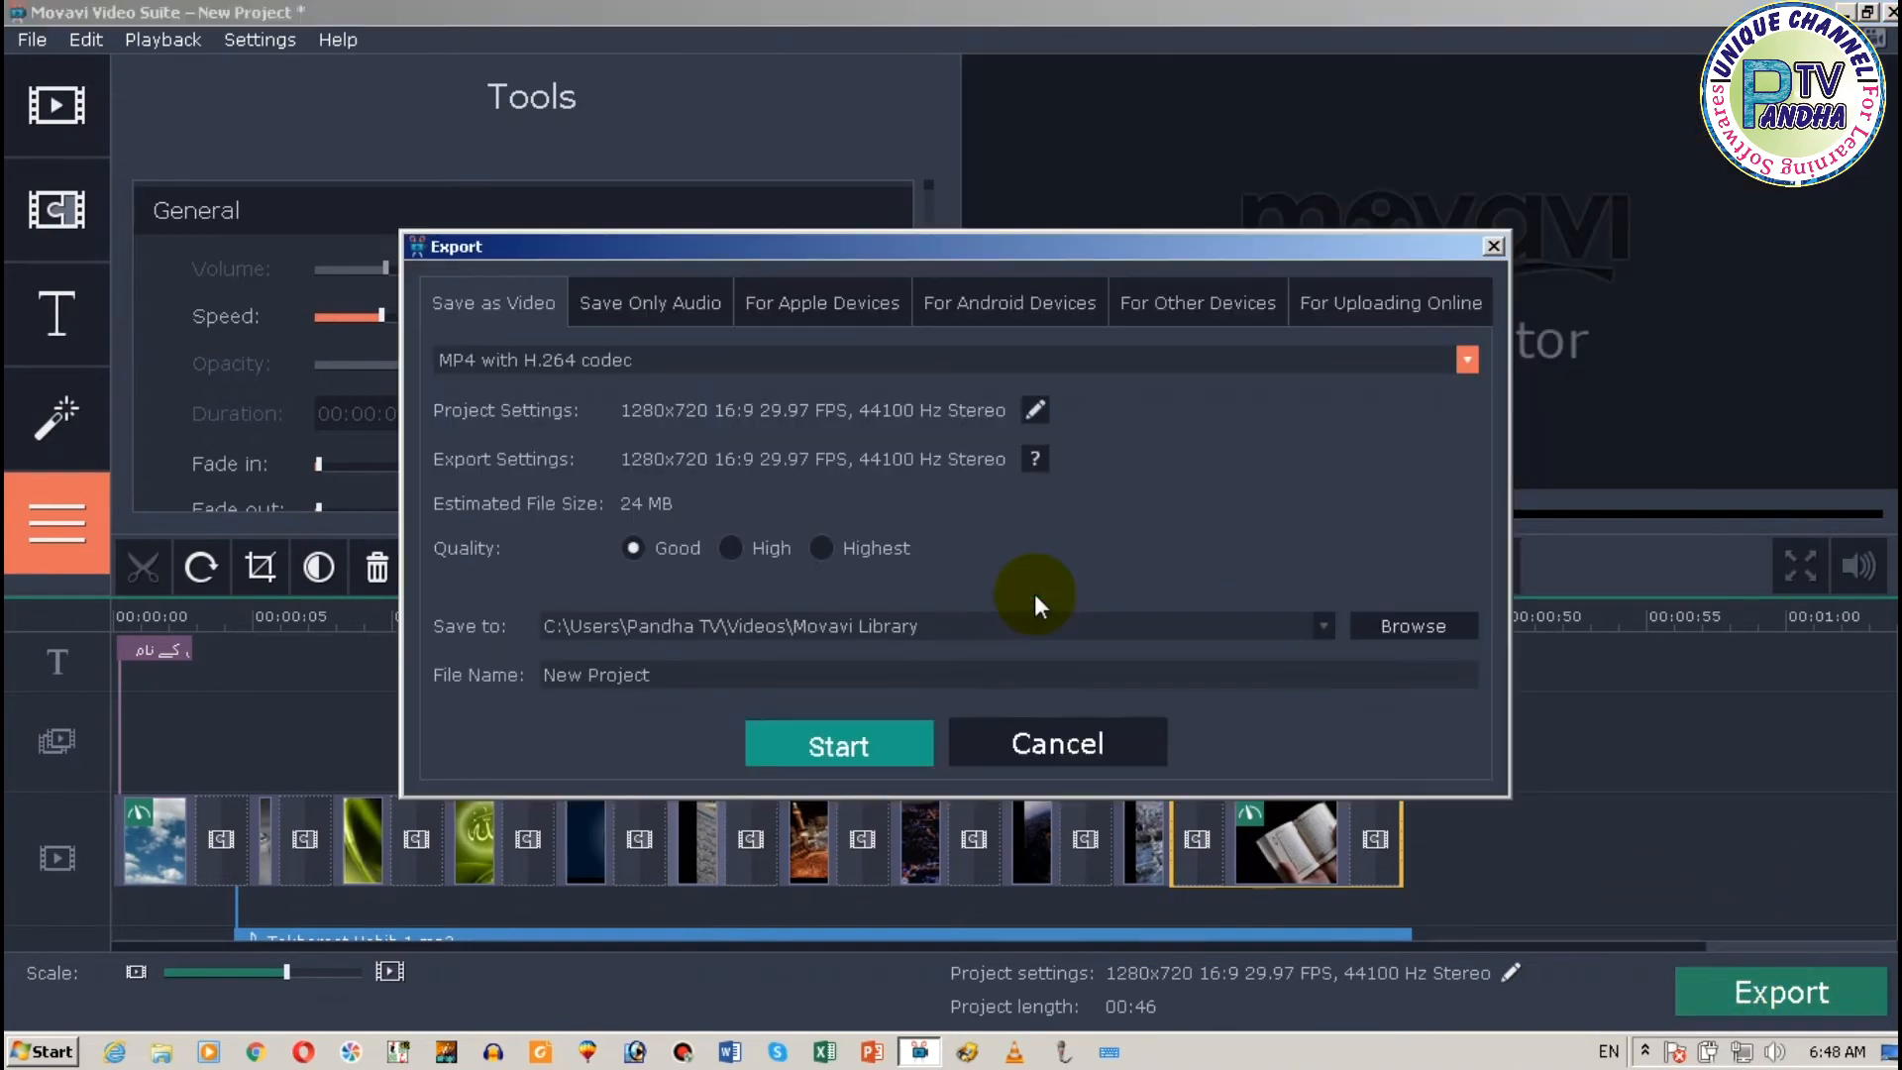
left_click(744, 675)
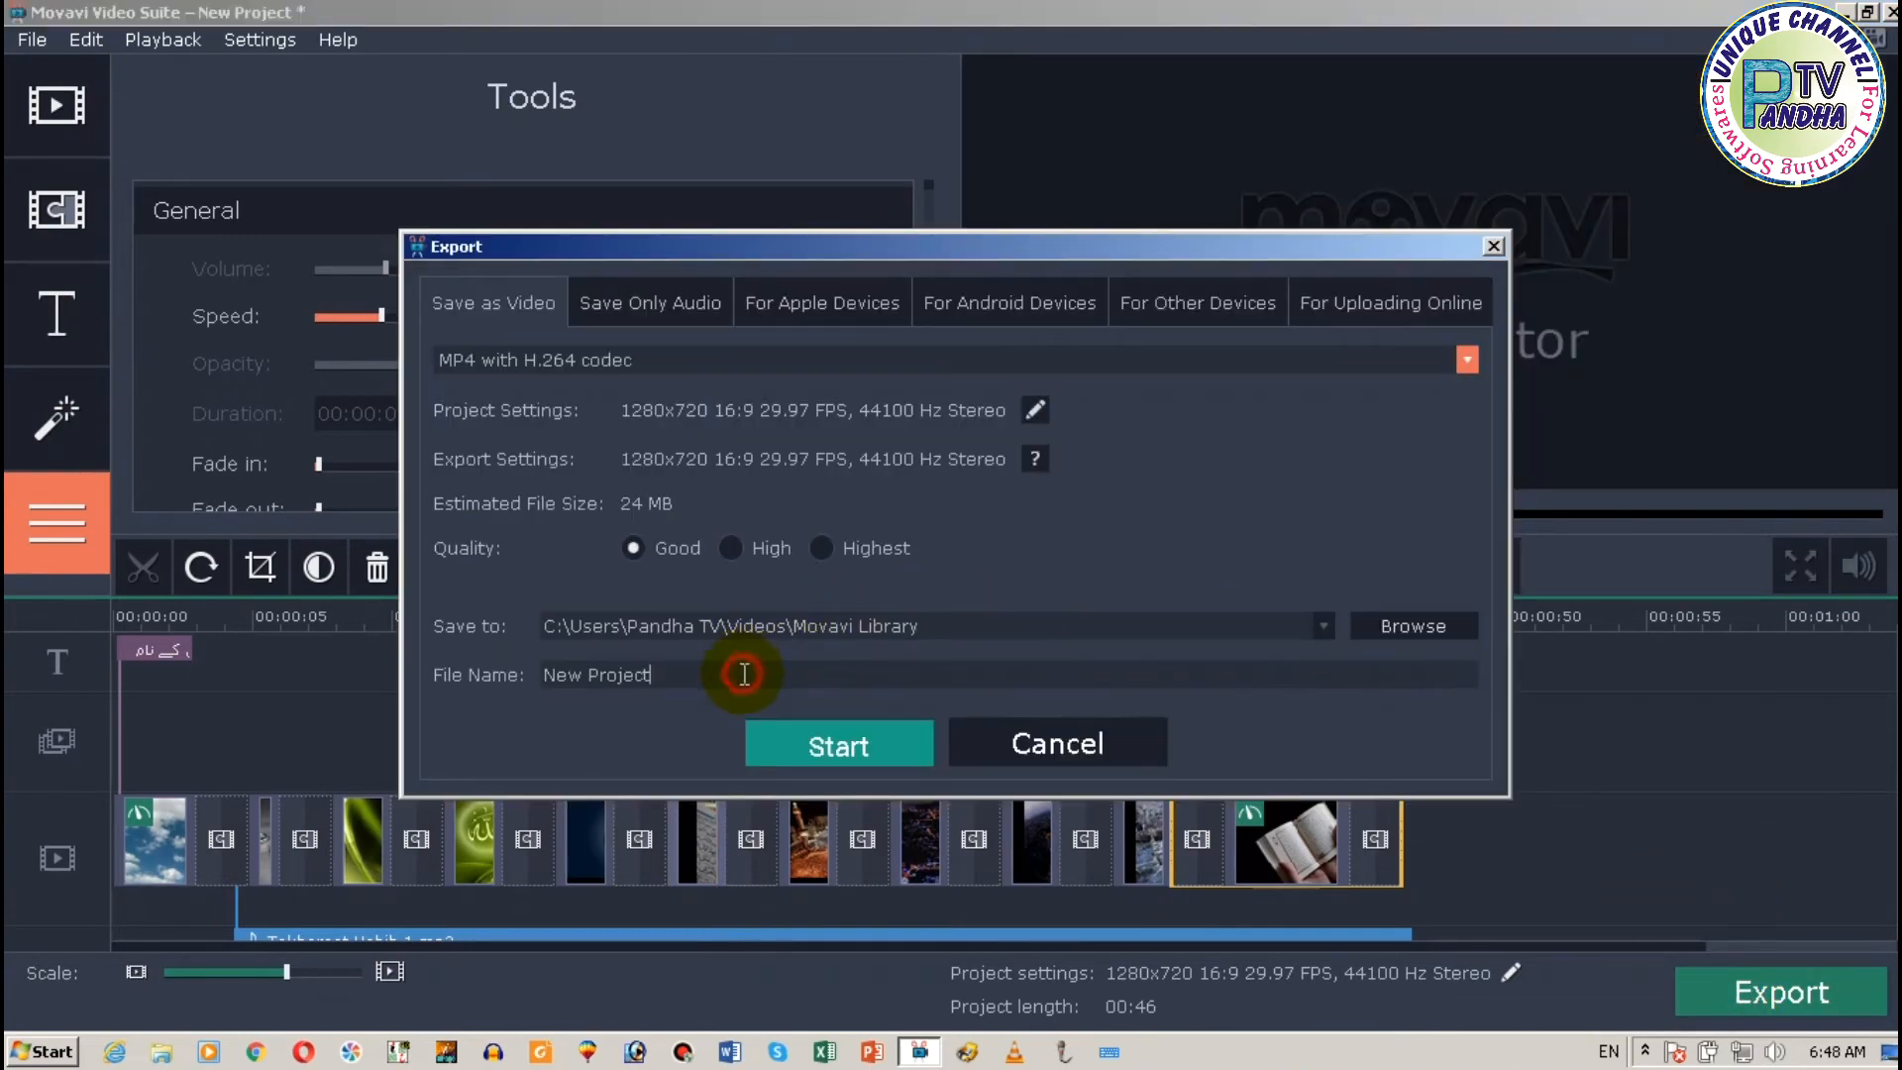
key("BackSpace")
key("BackSpace")
key("BackSpace")
key("BackSpace")
key("BackSpace")
key("BackSpace")
key("BackSpace")
key("BackSpace")
key("BackSpace")
key("BackSpace")
key("BackSpace")
type("Allah Name")
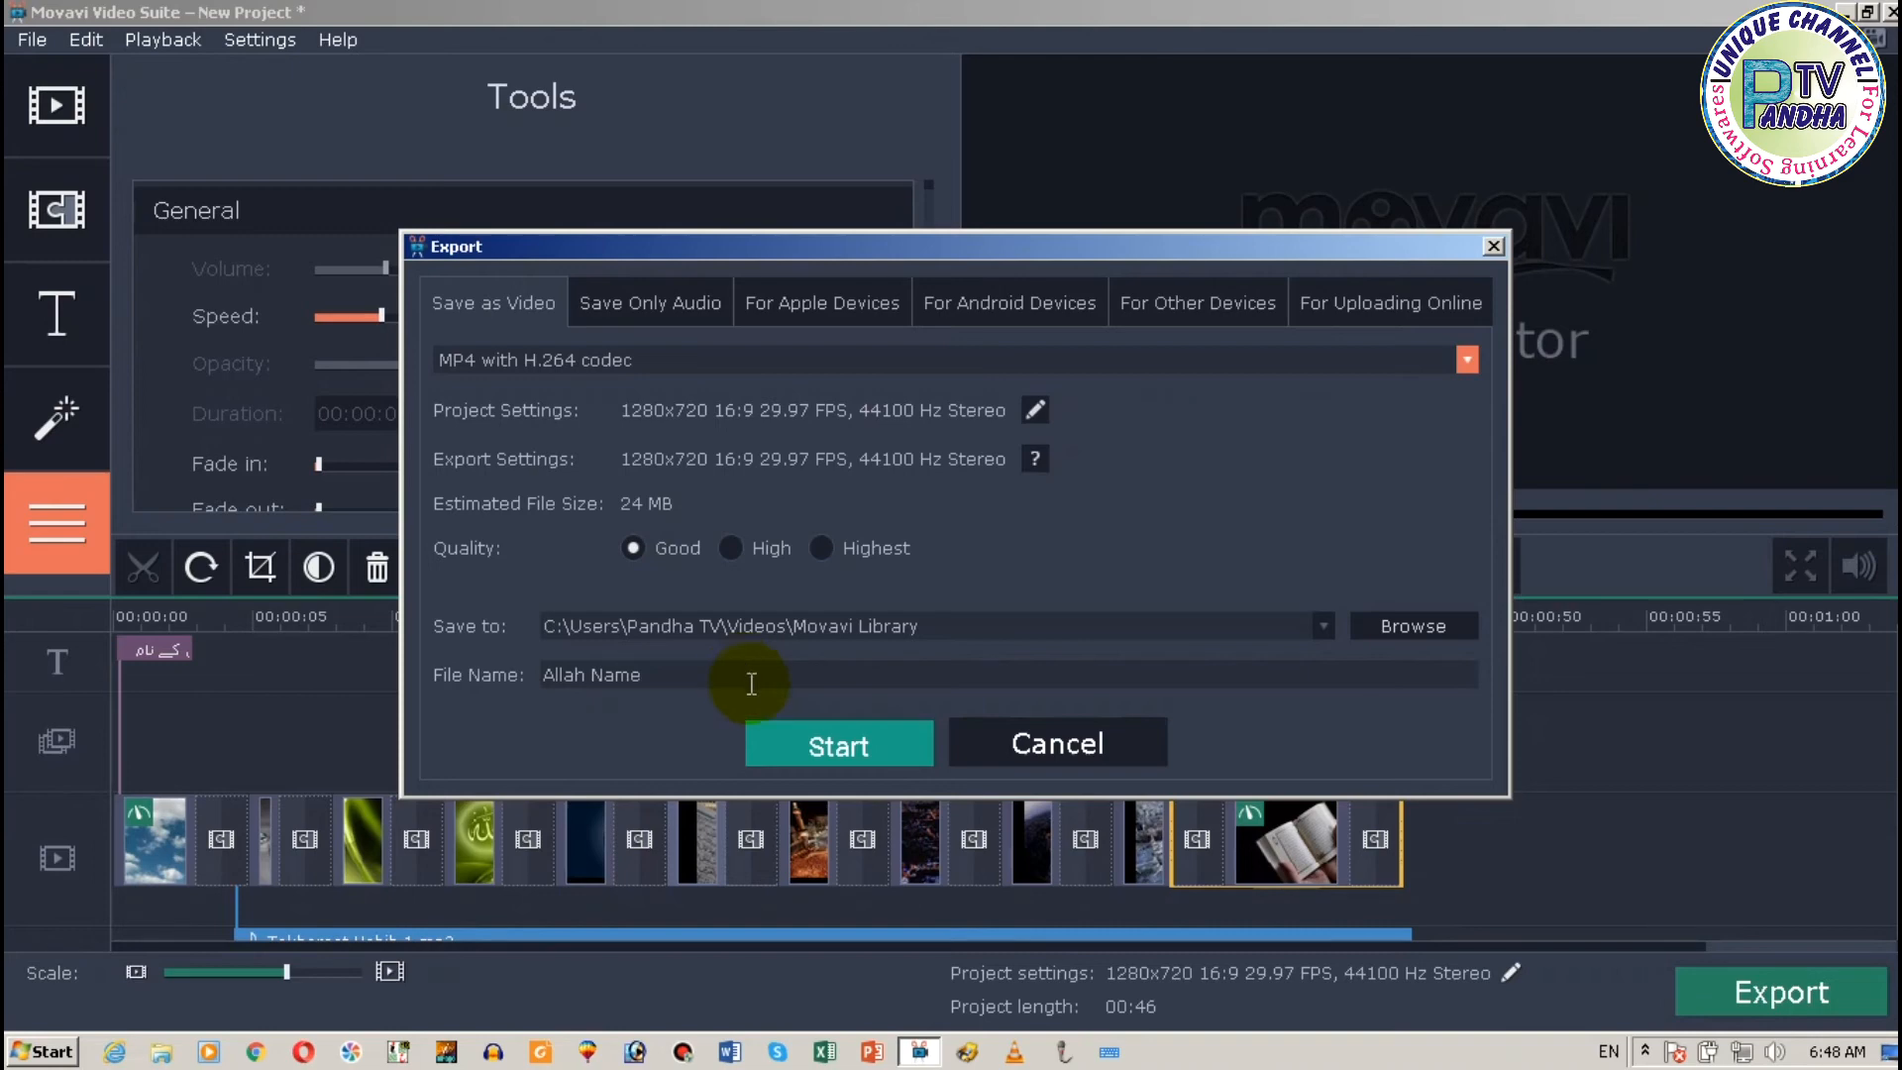
type(" Walpaper Slide")
left_click(785, 739)
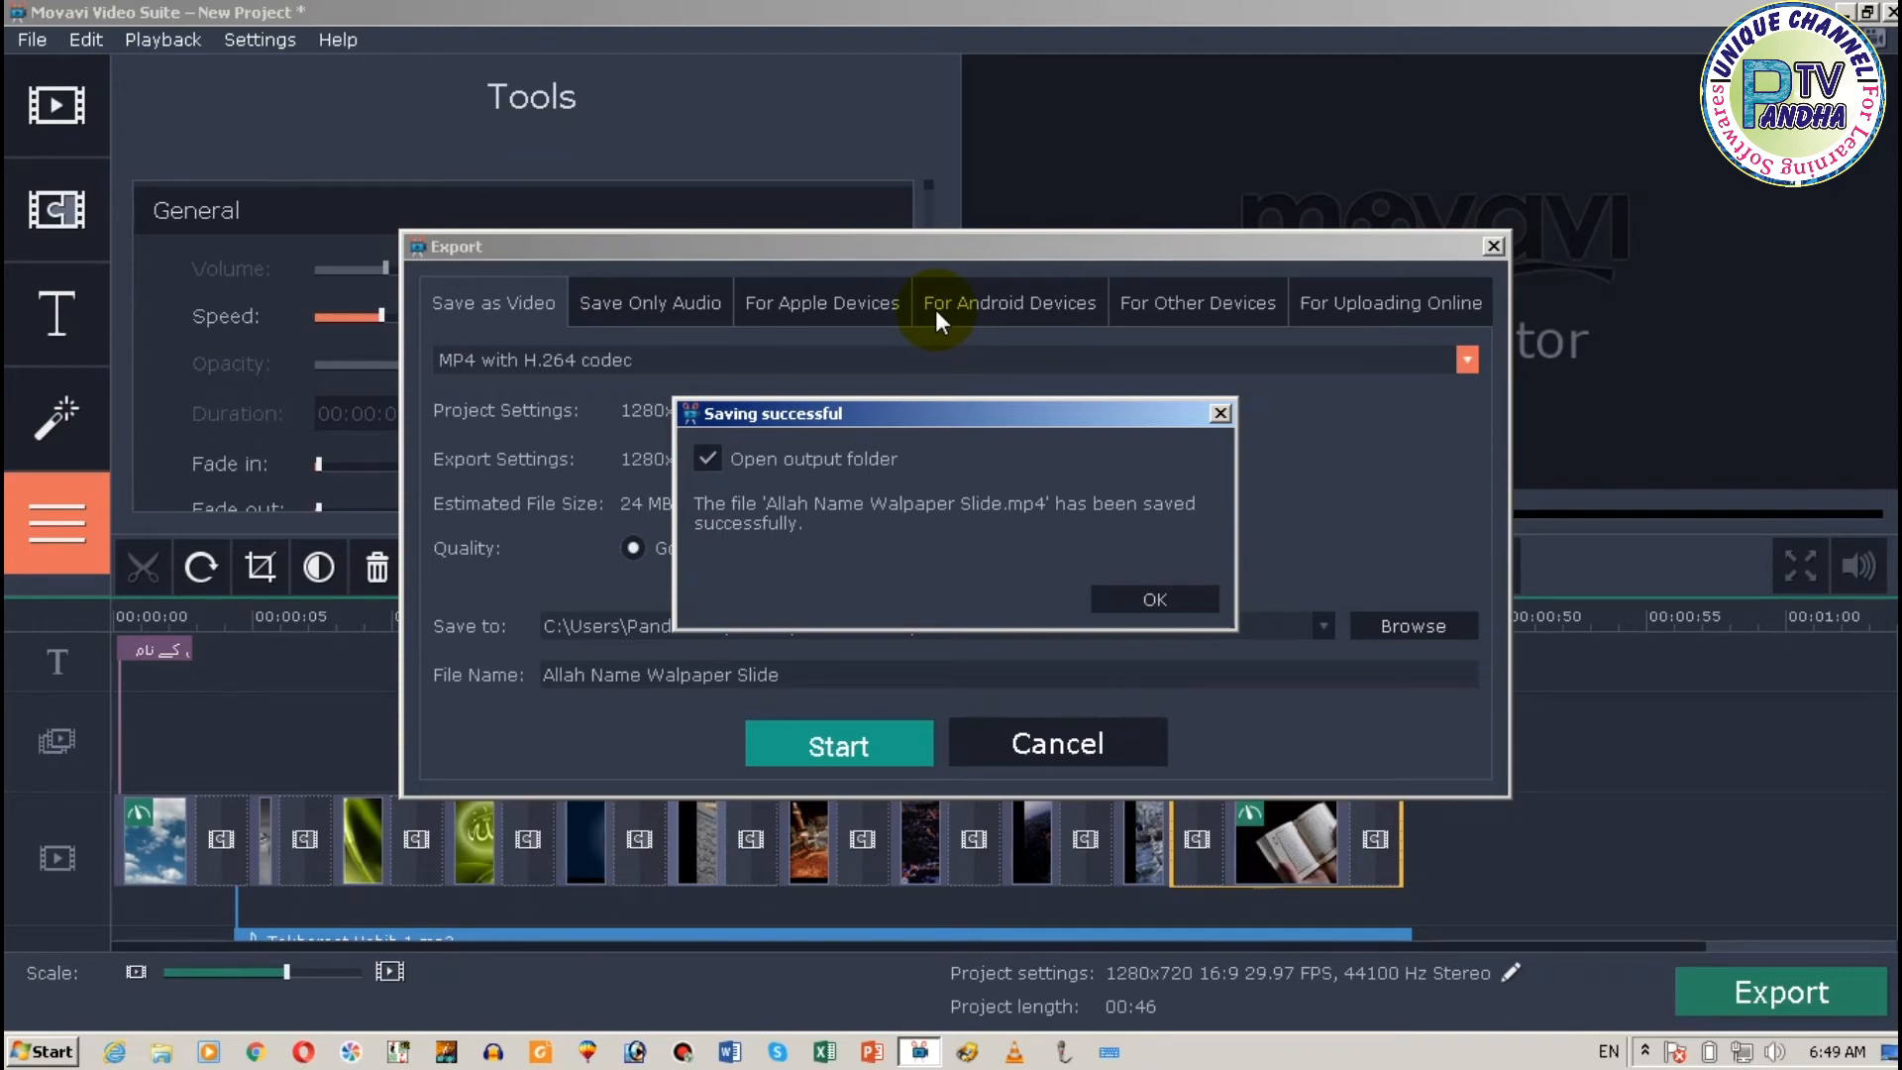
Close the save message, switch to the output folder, and play Allah Name Walpaper Slide in VLC media player, pausing it midway
left_click(1132, 596)
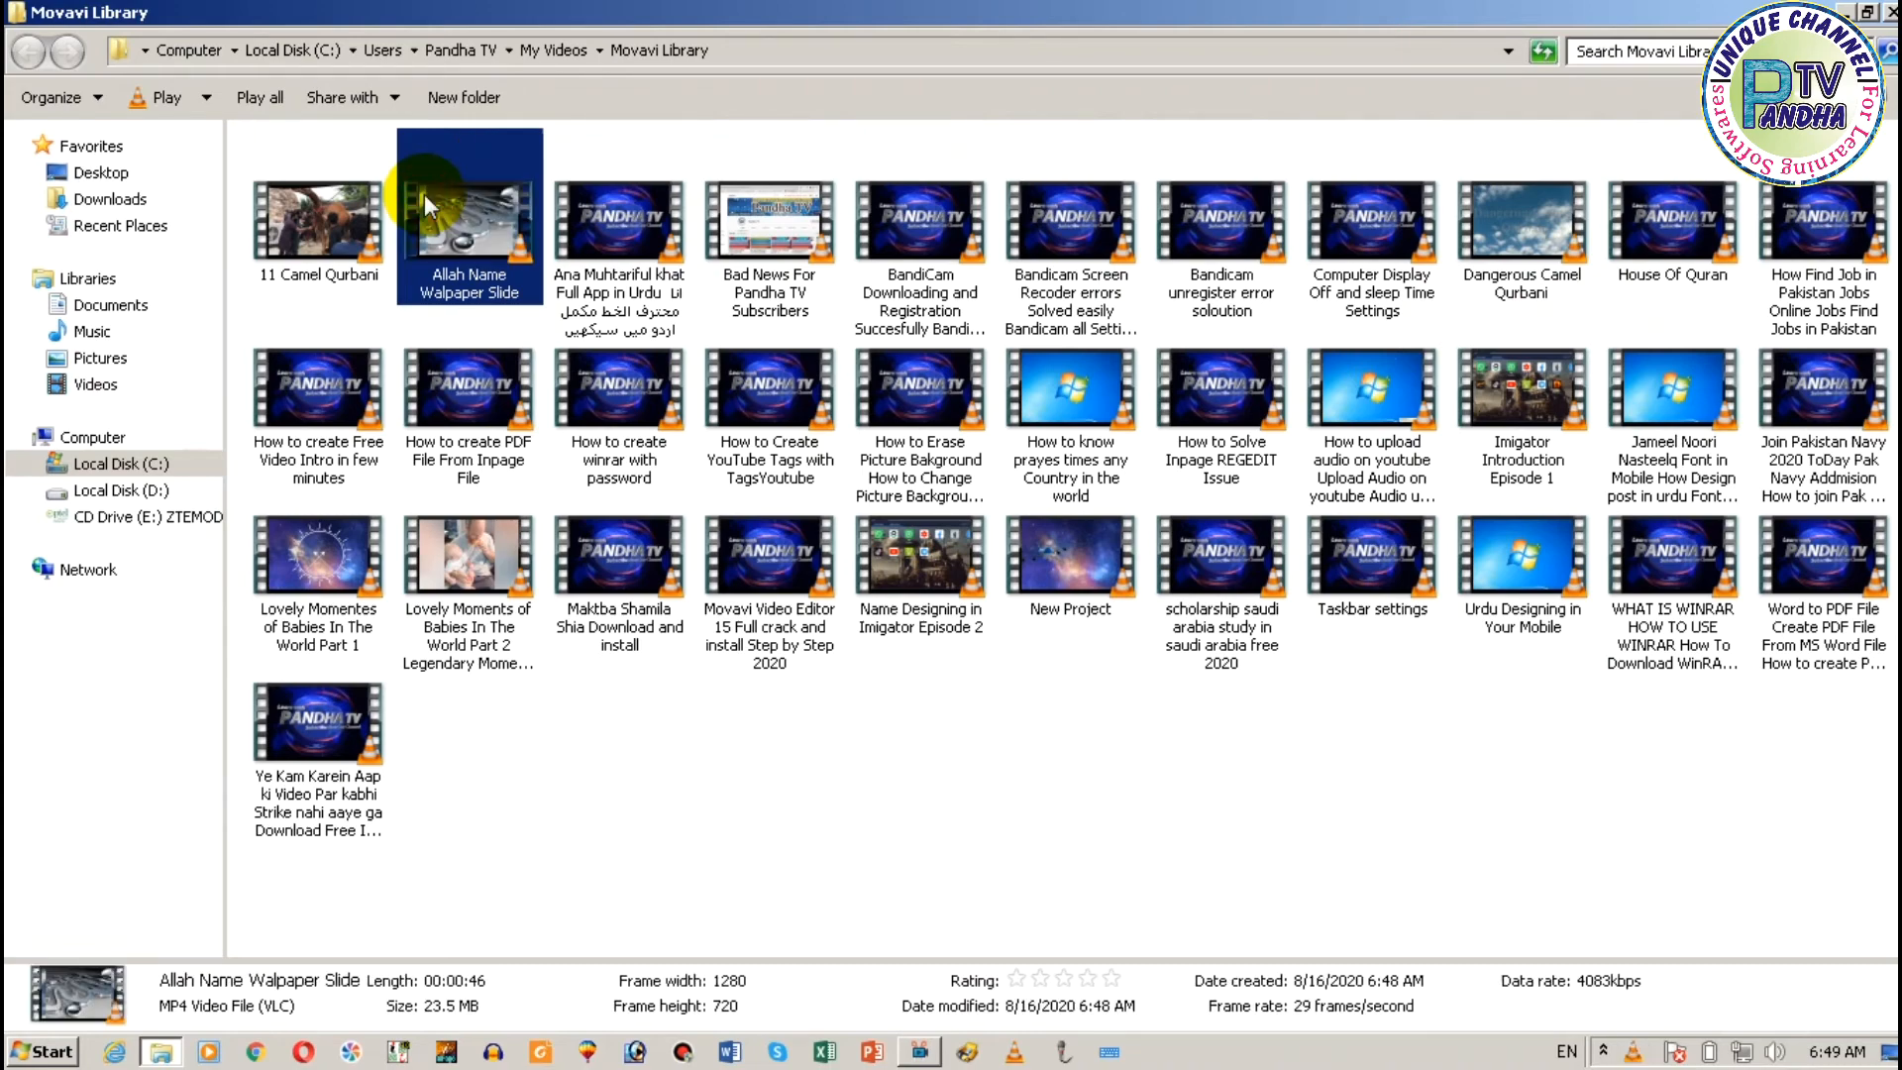
double_click(424, 194)
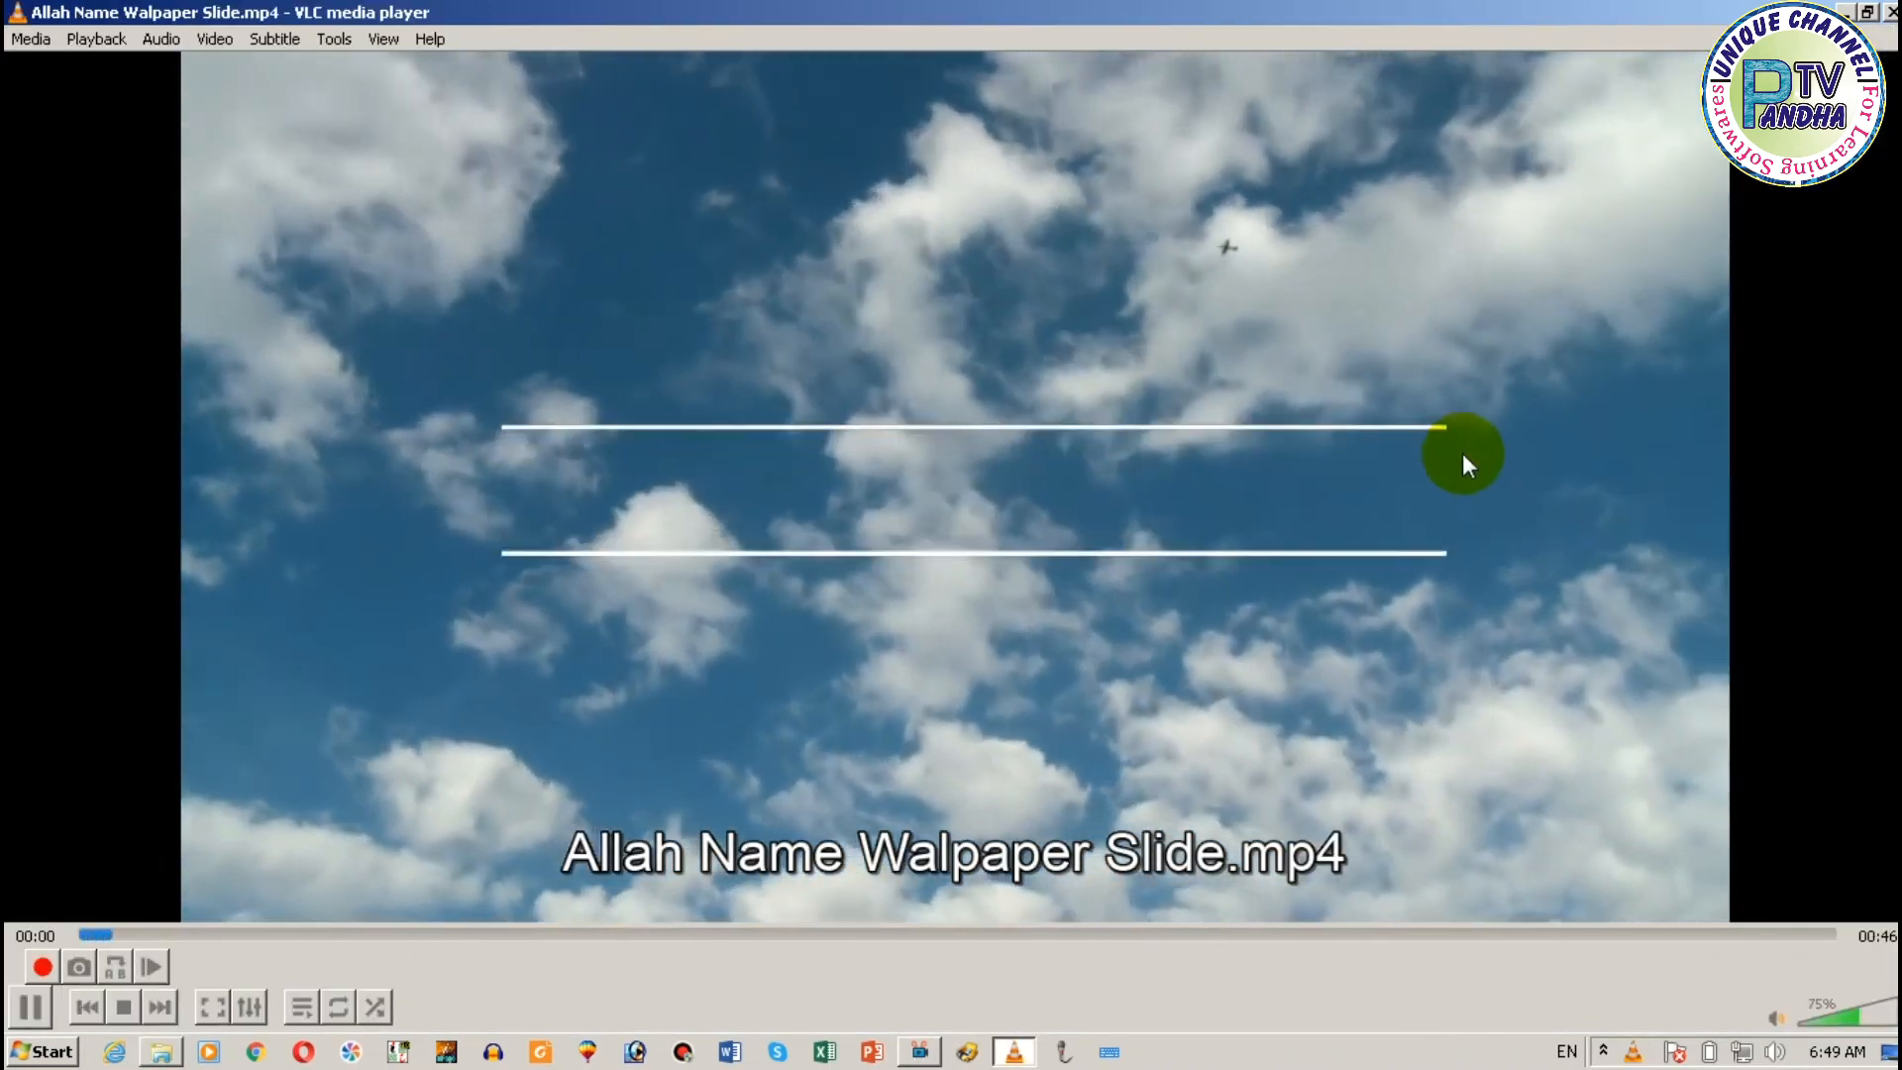
double_click(1462, 453)
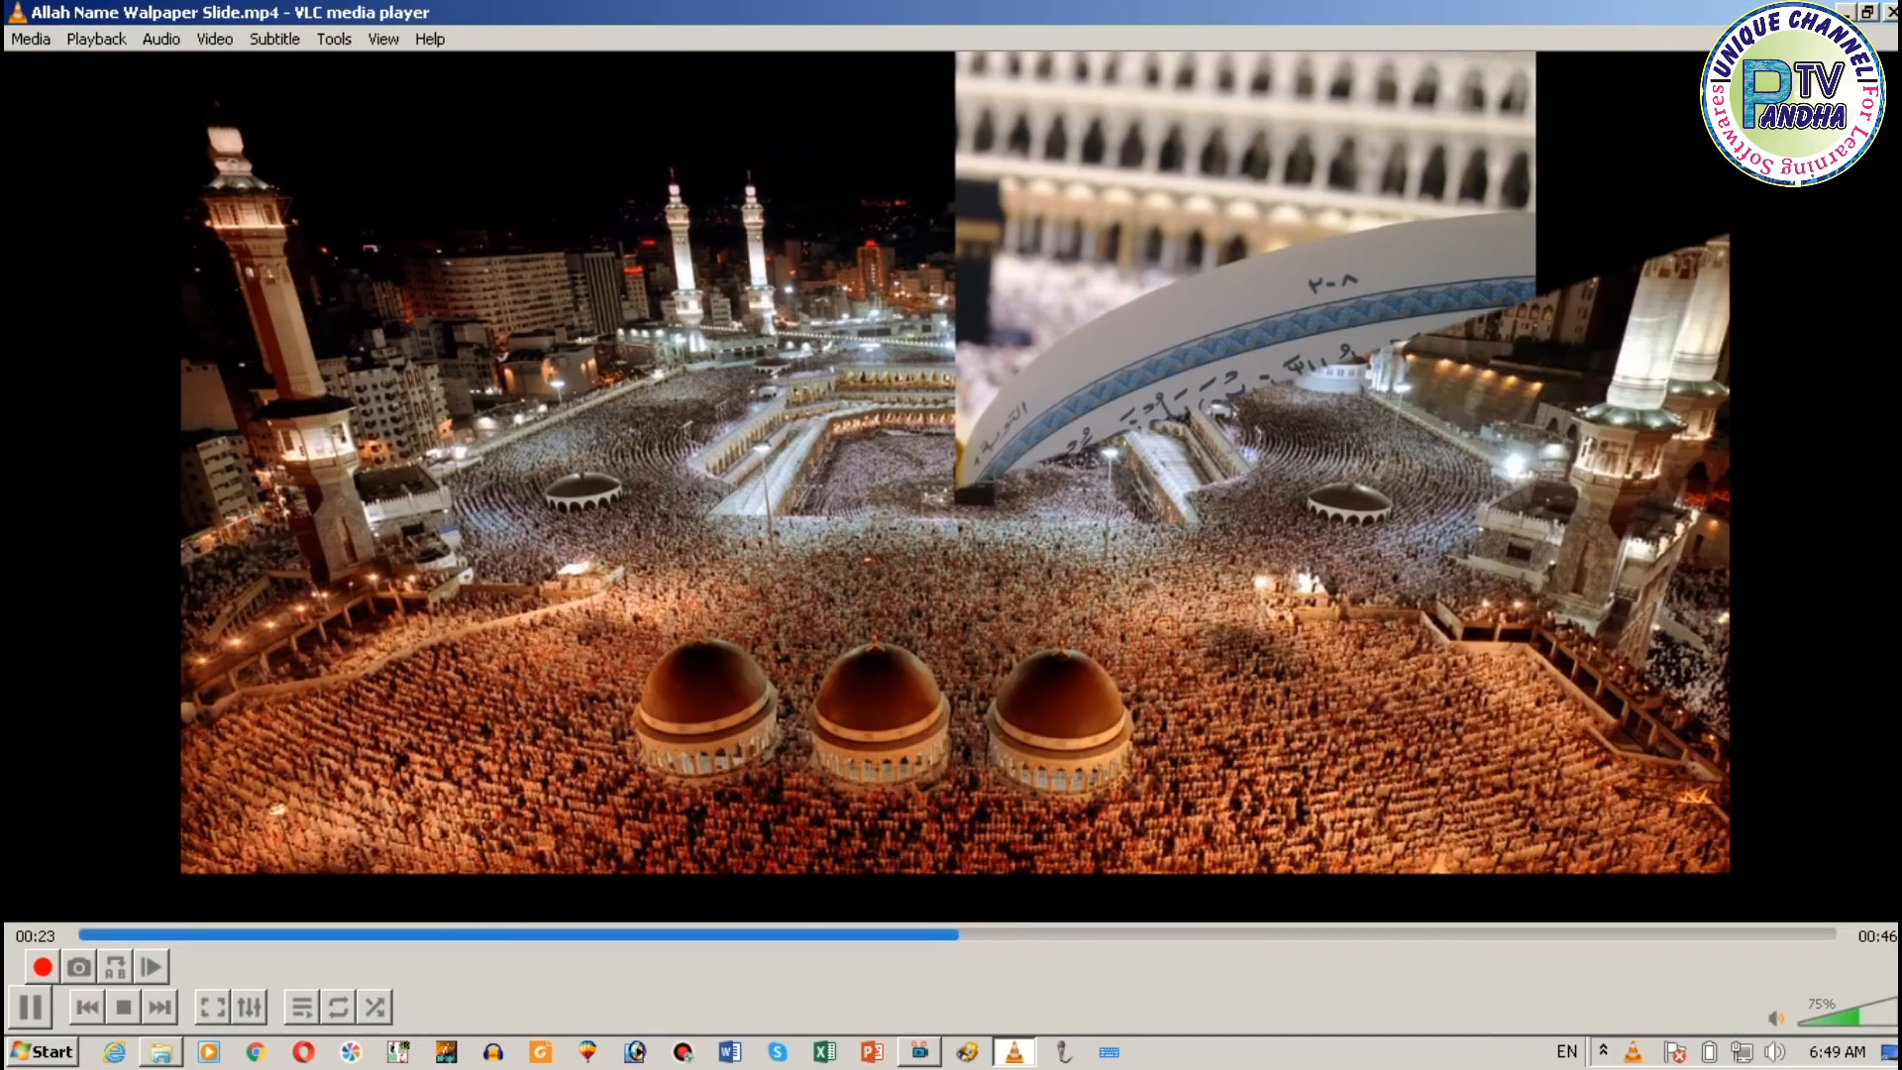
key("space")
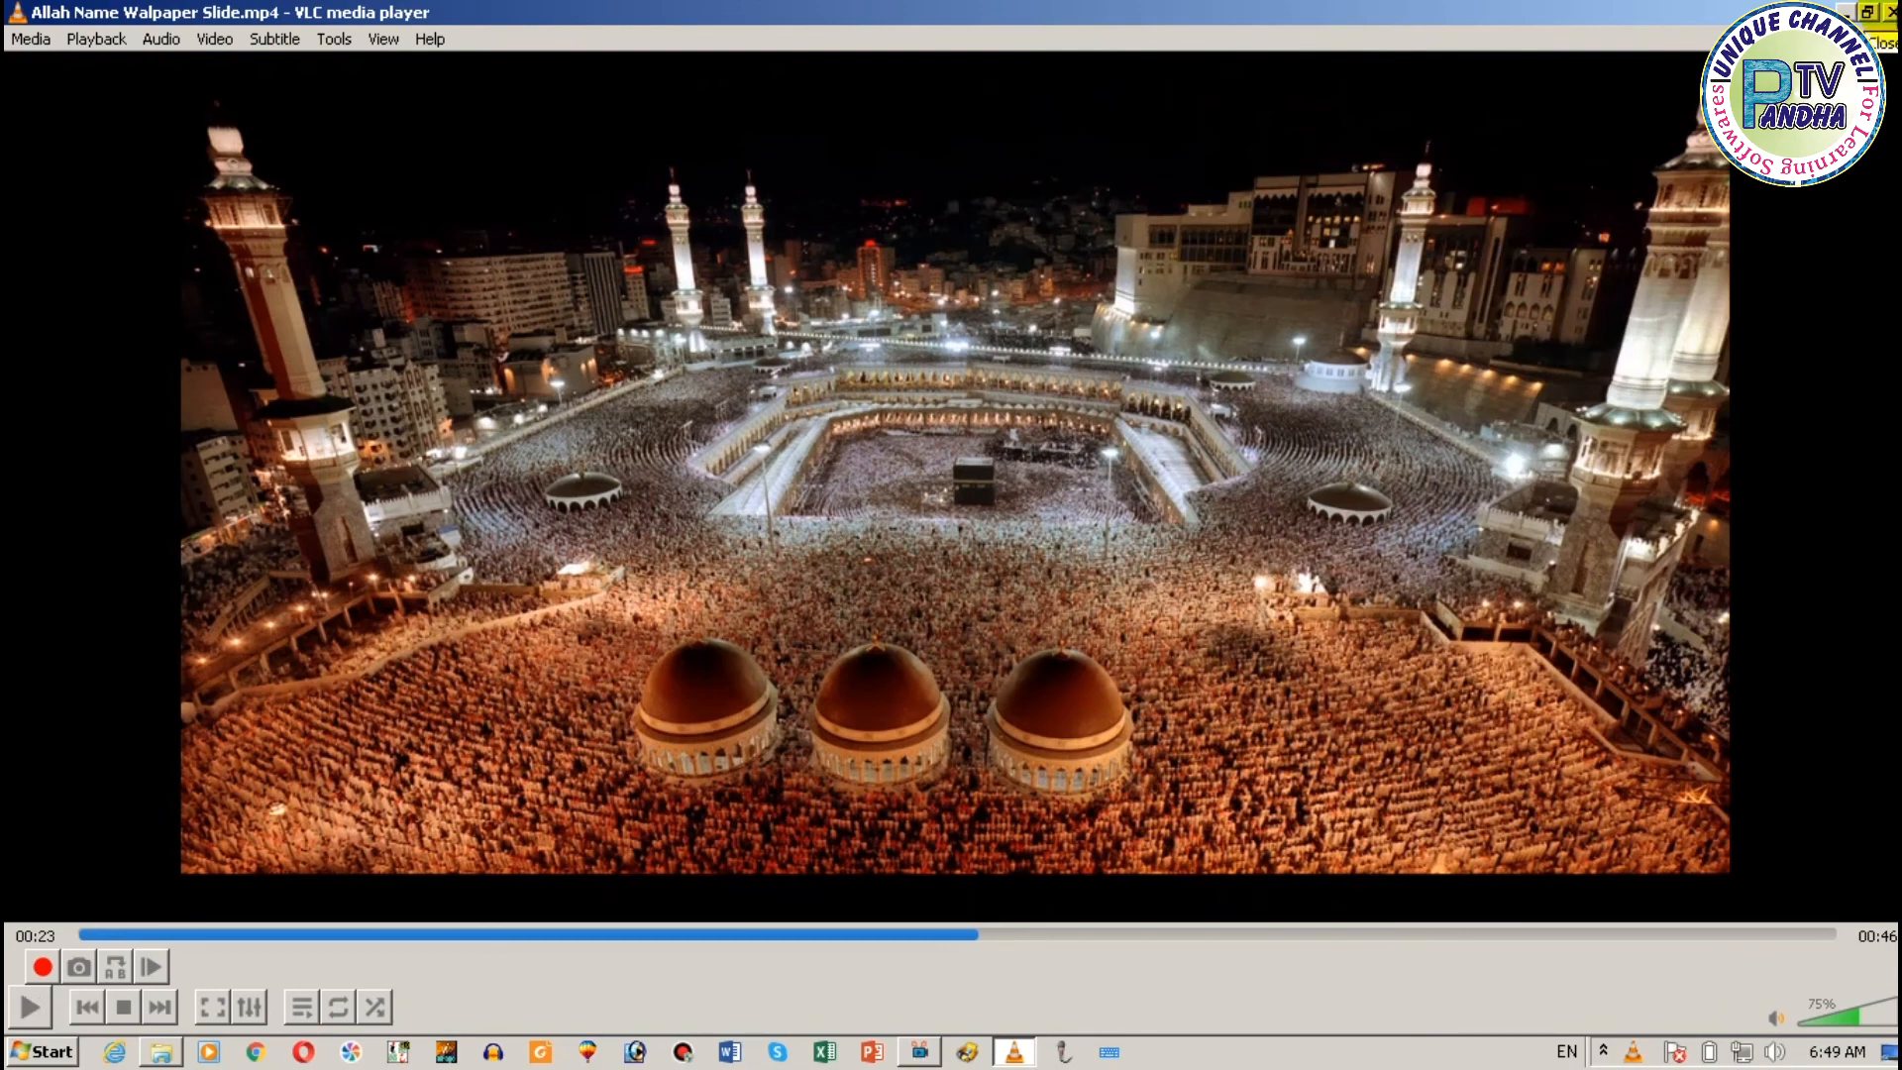